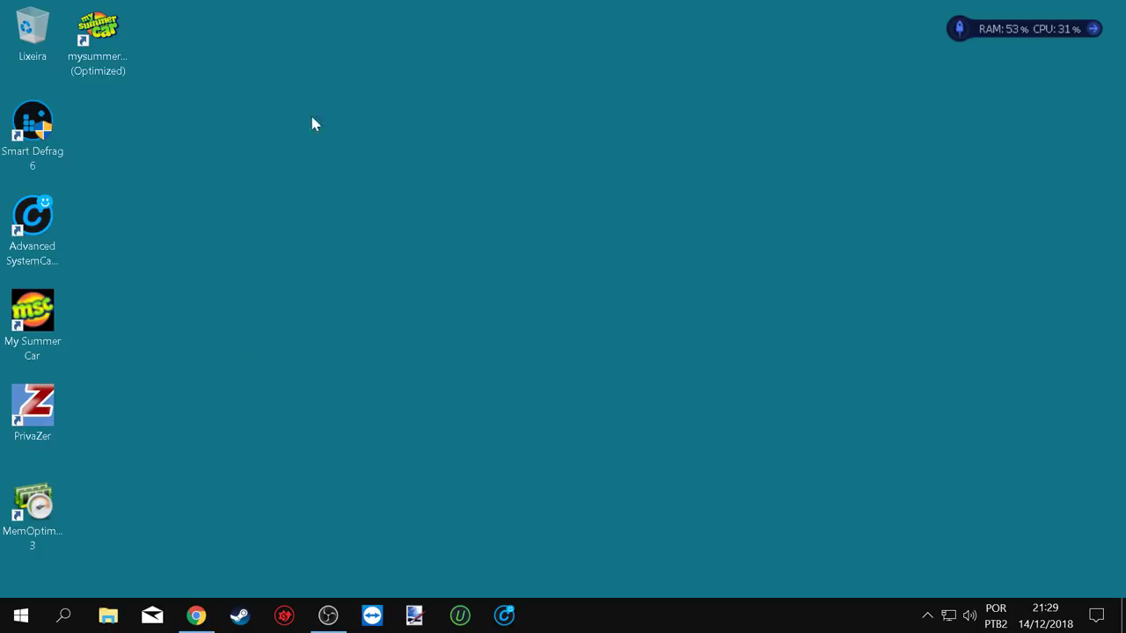
# Move the mysummercar.exe (Optimized) shortcut to the middle of the desktop, launch it and shift its configuration window clear of the shortcut.
pyautogui.moveTo(97, 36); pyautogui.dragTo(435, 317)
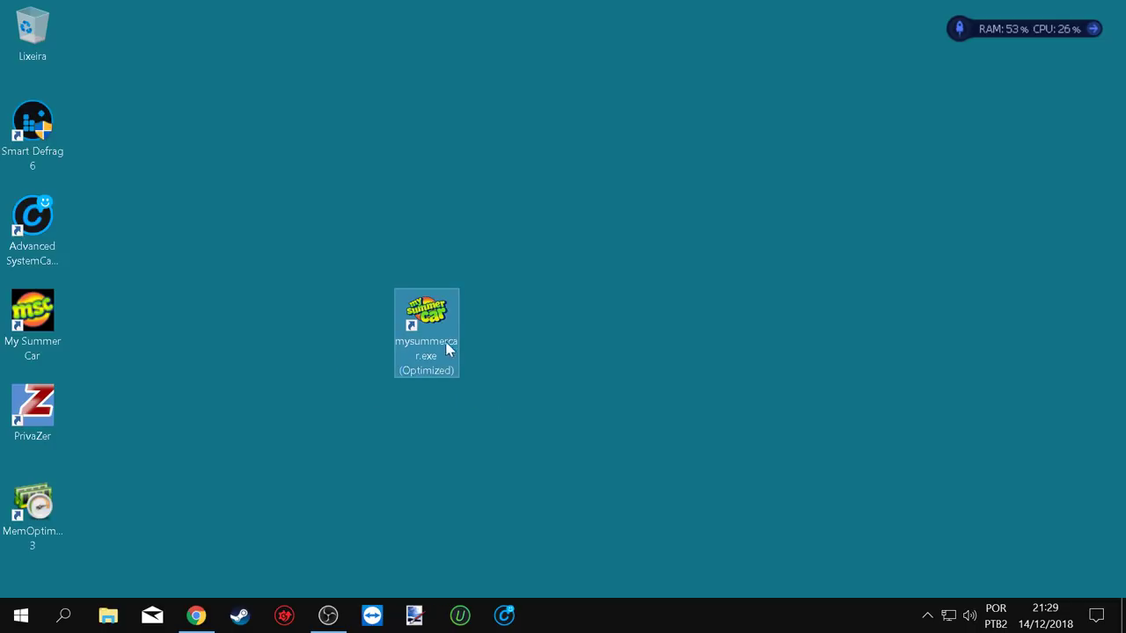
pyautogui.moveTo(425, 337); pyautogui.dragTo(497, 335)
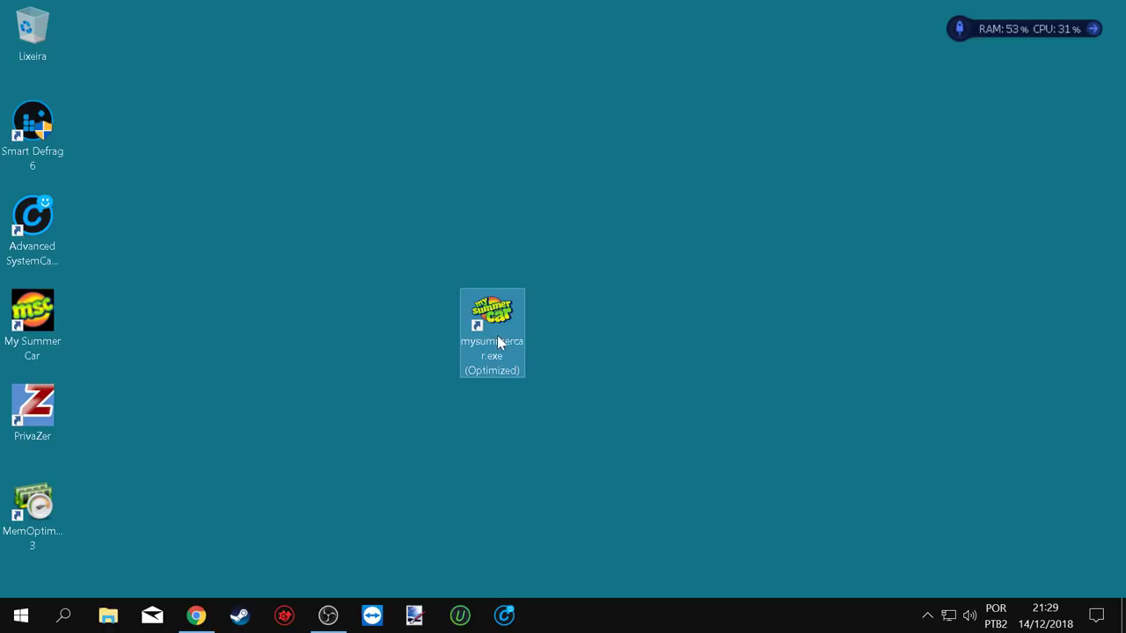
pyautogui.doubleClick(494, 323)
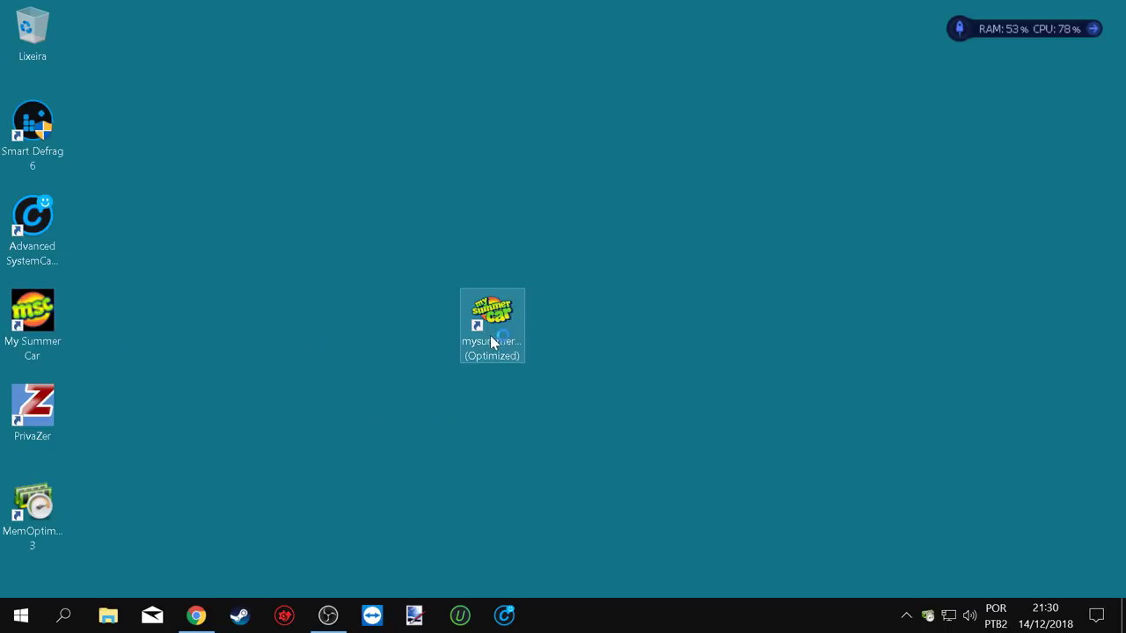
pyautogui.moveTo(610, 152); pyautogui.dragTo(807, 62)
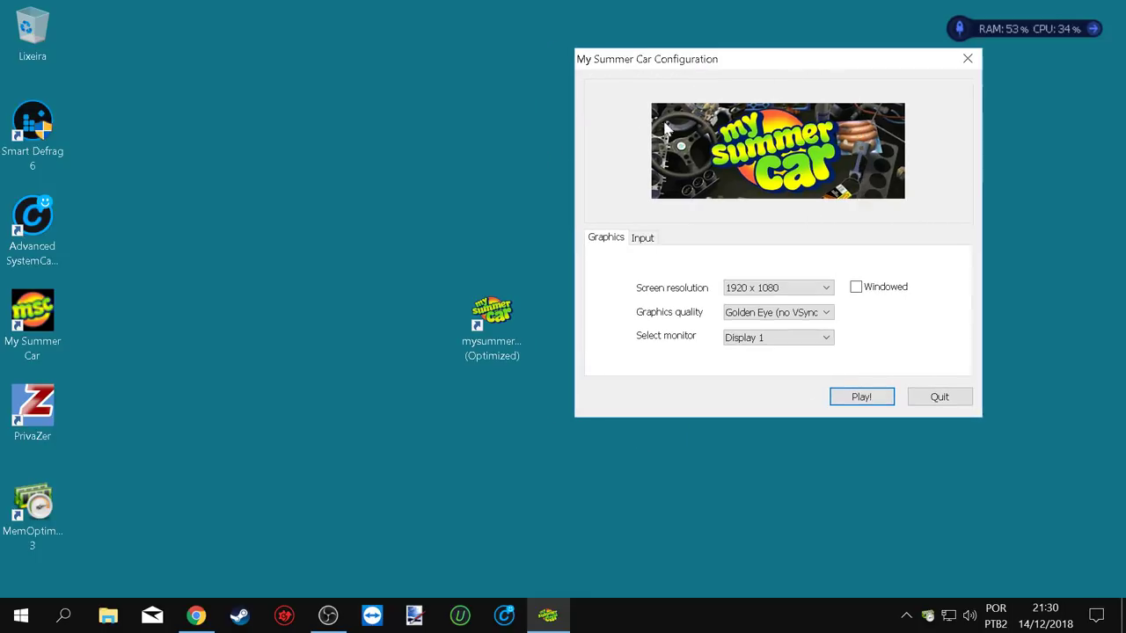
# Put the mysummercar.exe shortcut back near the desktop's upper-left icons and reposition the My Summer Car Configuration window near the middle of the desktop.
pyautogui.doubleClick(519, 319)
pyautogui.moveTo(788, 72); pyautogui.dragTo(749, 130)
pyautogui.moveTo(473, 301); pyautogui.dragTo(145, 35)
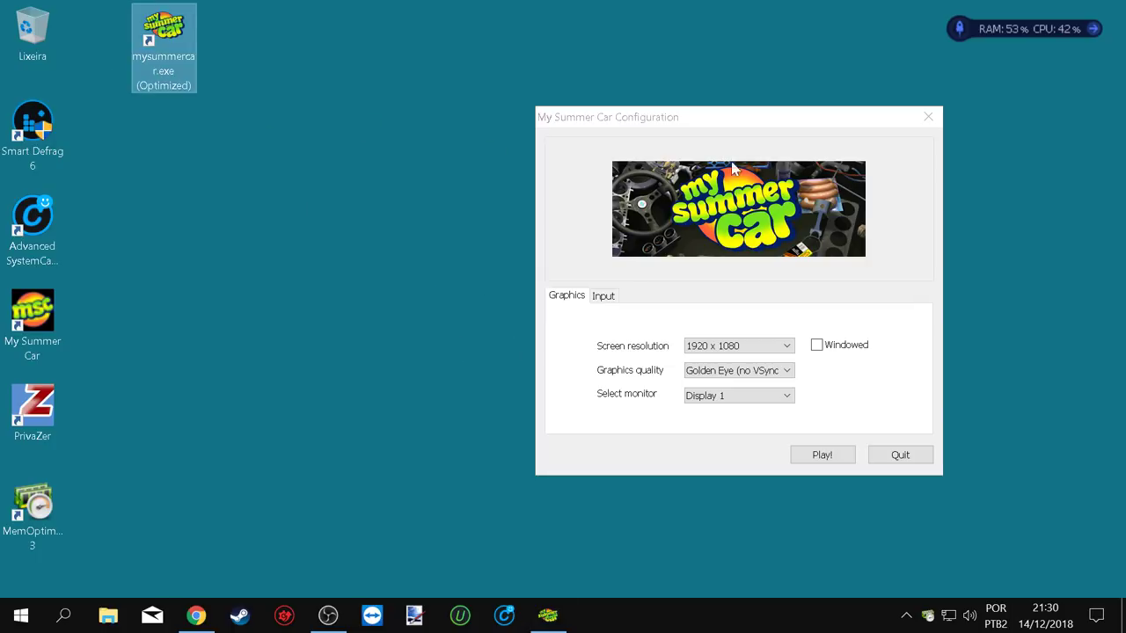
pyautogui.moveTo(779, 122); pyautogui.dragTo(591, 117)
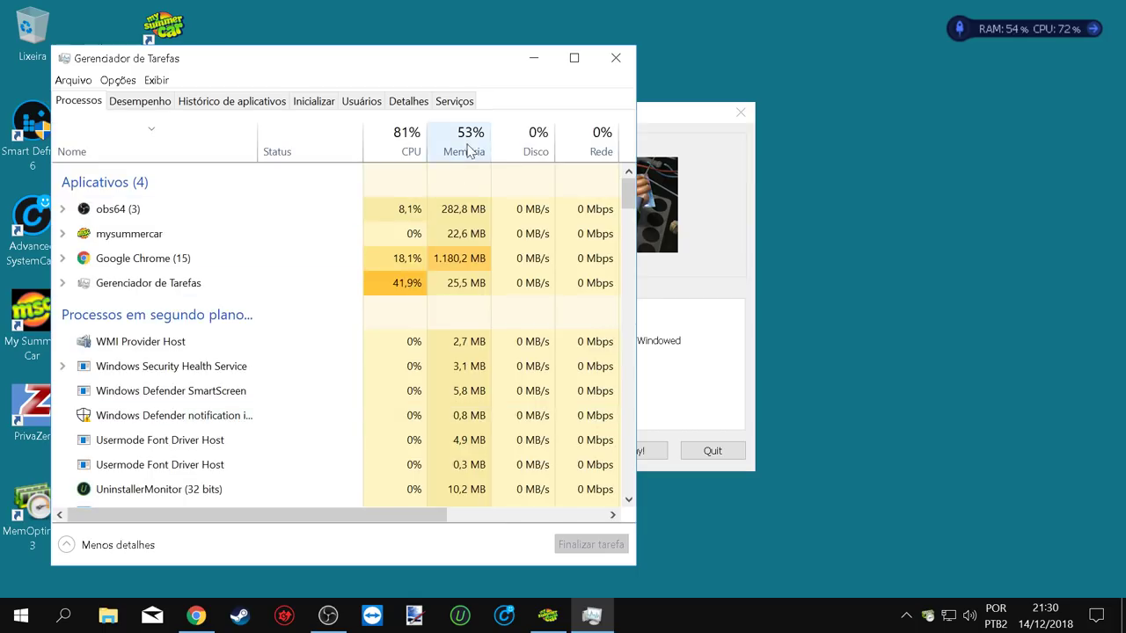
# Set the mysummercar.exe process priority to Alta in Task Manager, then close Task Manager.
pyautogui.click(398, 105)
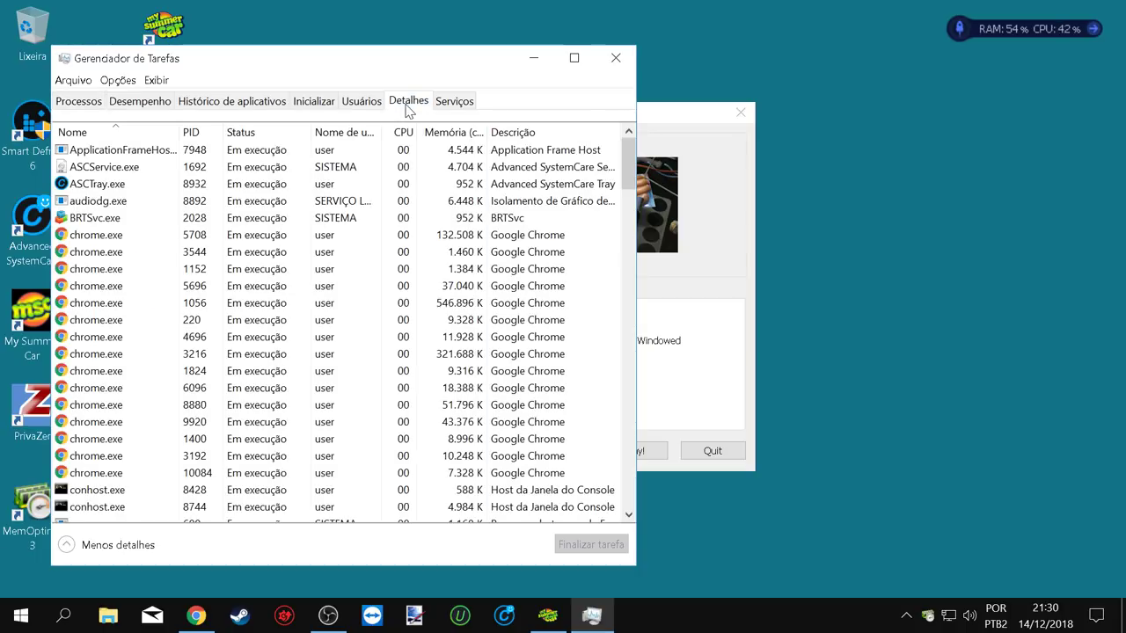
pyautogui.scroll(-5, 370, 277)
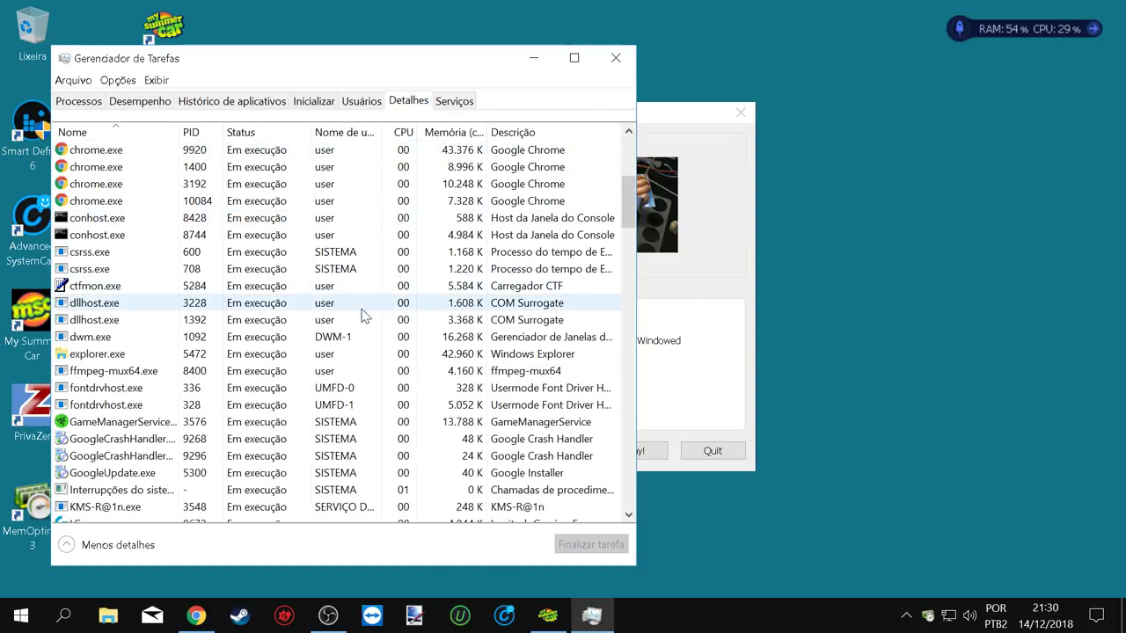
pyautogui.scroll(-5, 364, 339)
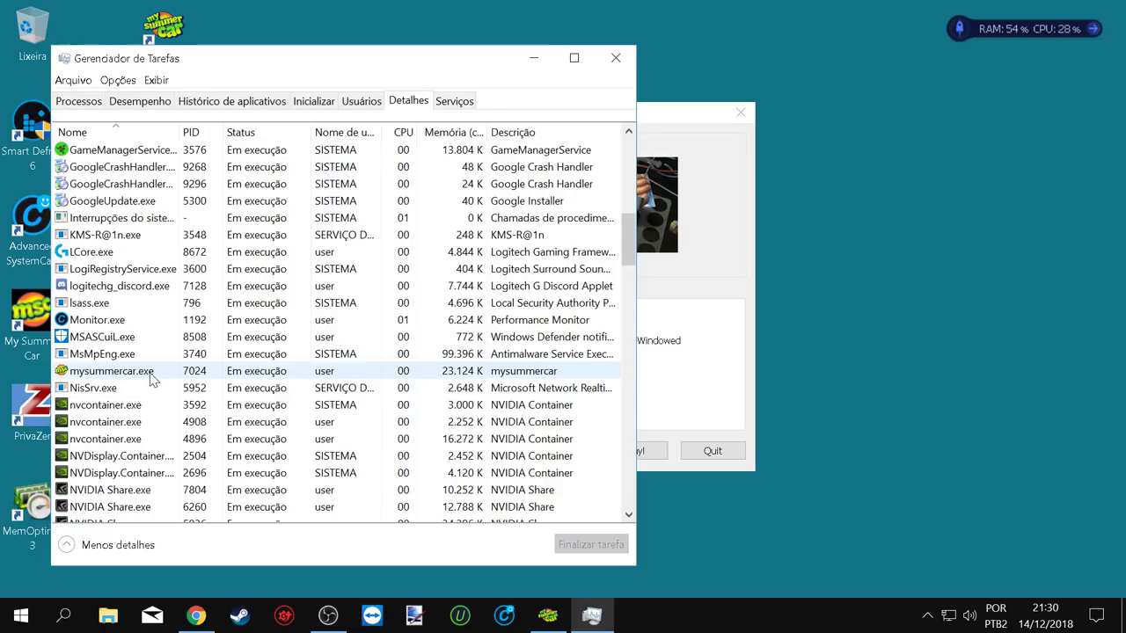
pyautogui.rightClick(155, 375)
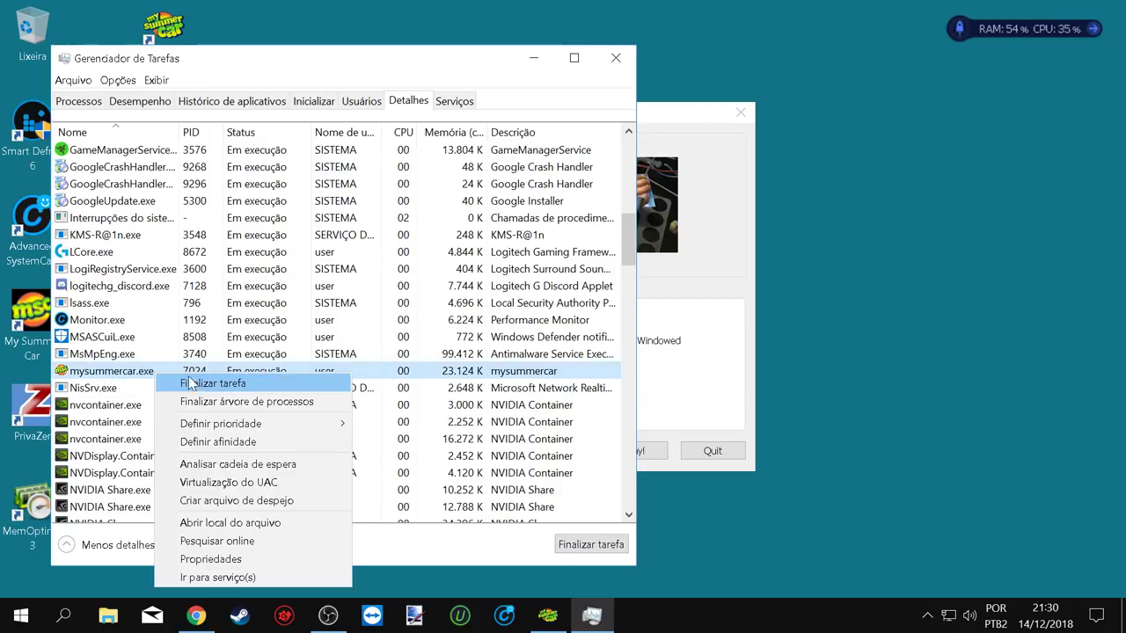
pyautogui.moveTo(233, 431)
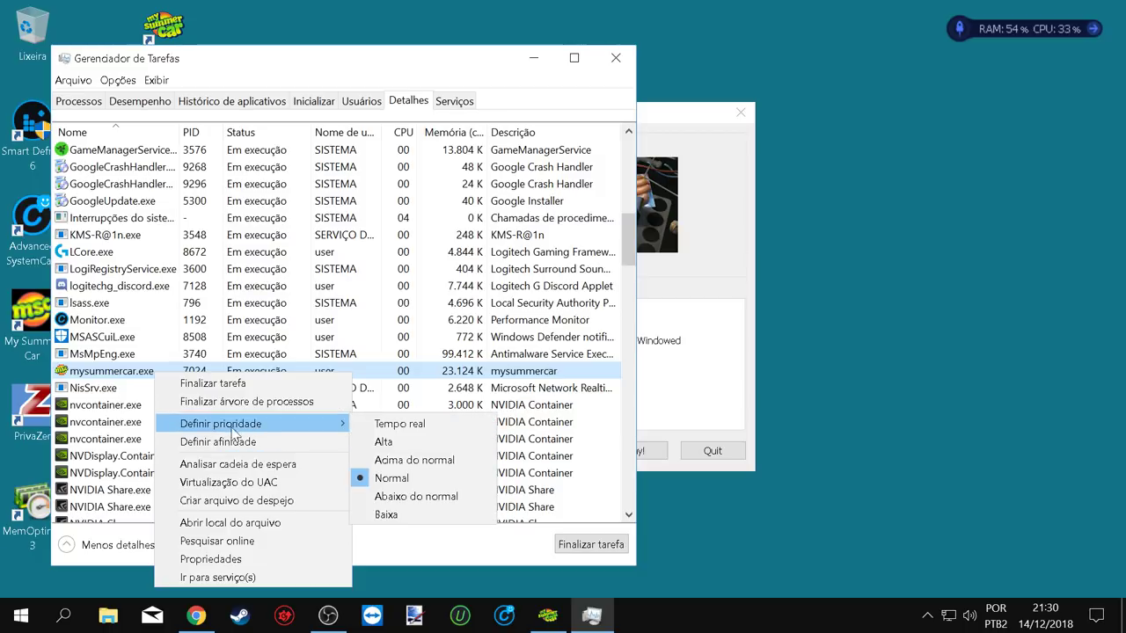
pyautogui.click(405, 444)
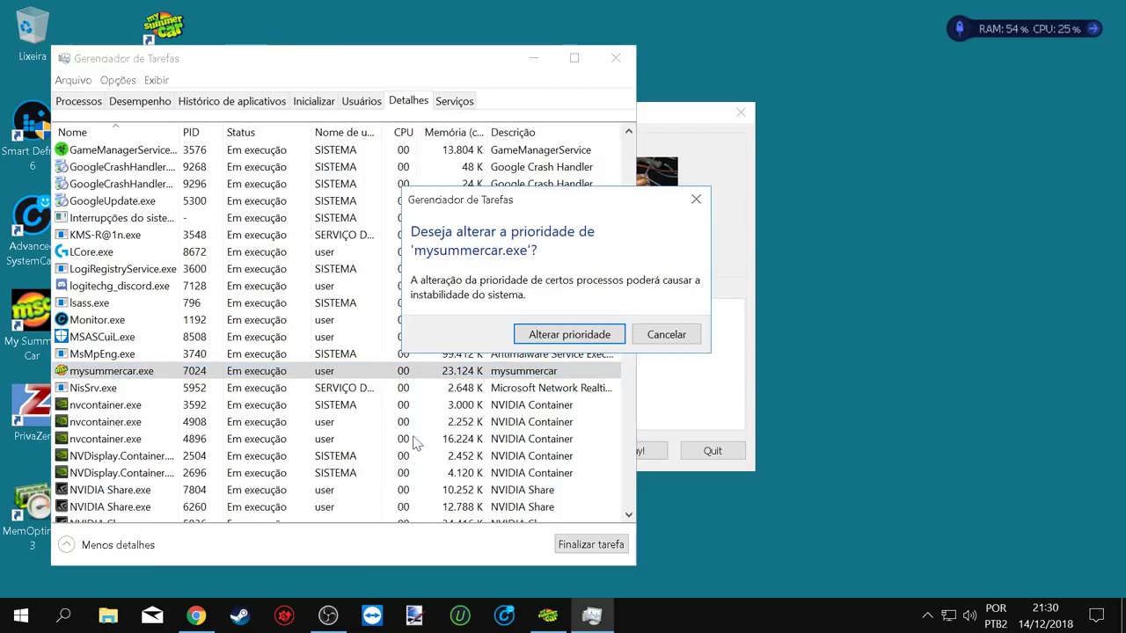
pyautogui.click(564, 335)
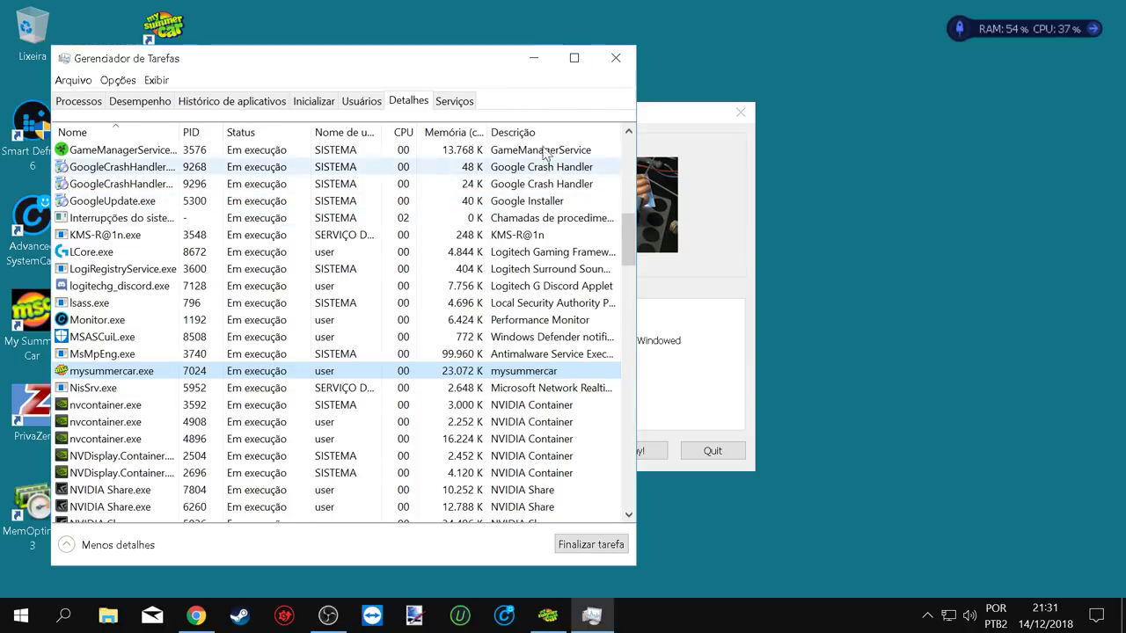
pyautogui.click(615, 58)
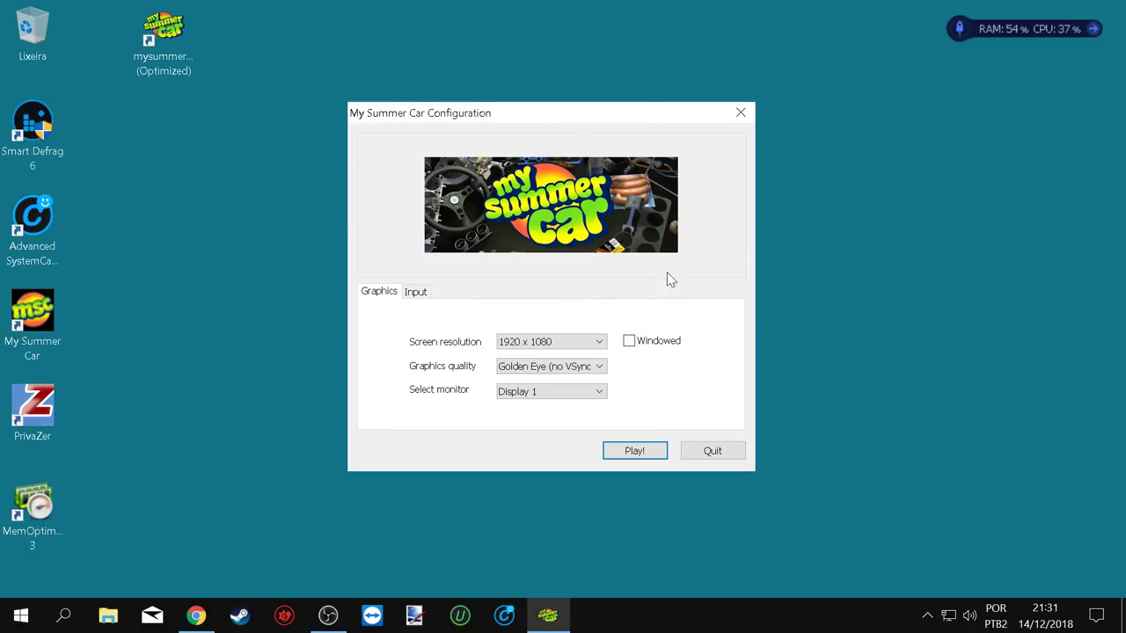
# Review the graphics quality and screen resolution choices, keep 1920 x 1080, and close the game configuration window.
pyautogui.click(570, 369)
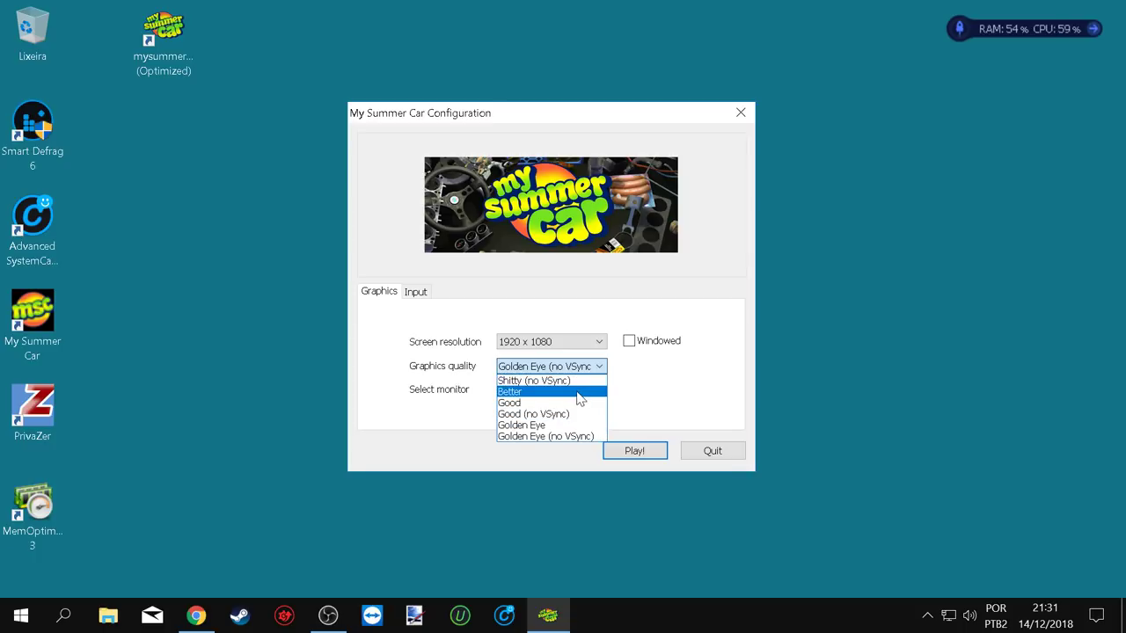
pyautogui.click(600, 368)
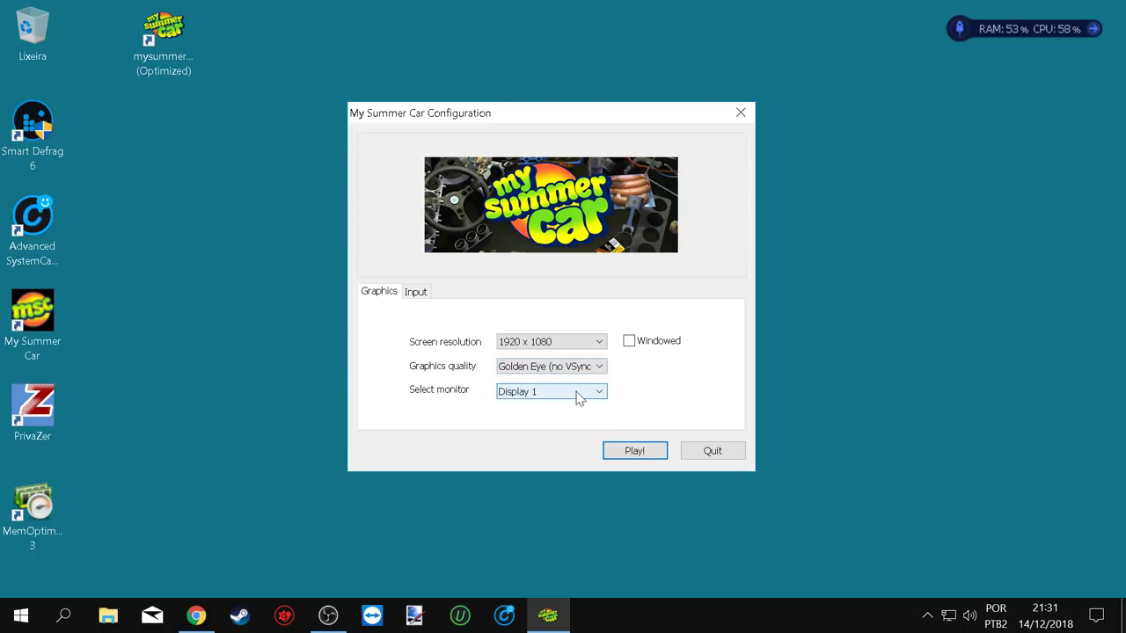
pyautogui.click(598, 342)
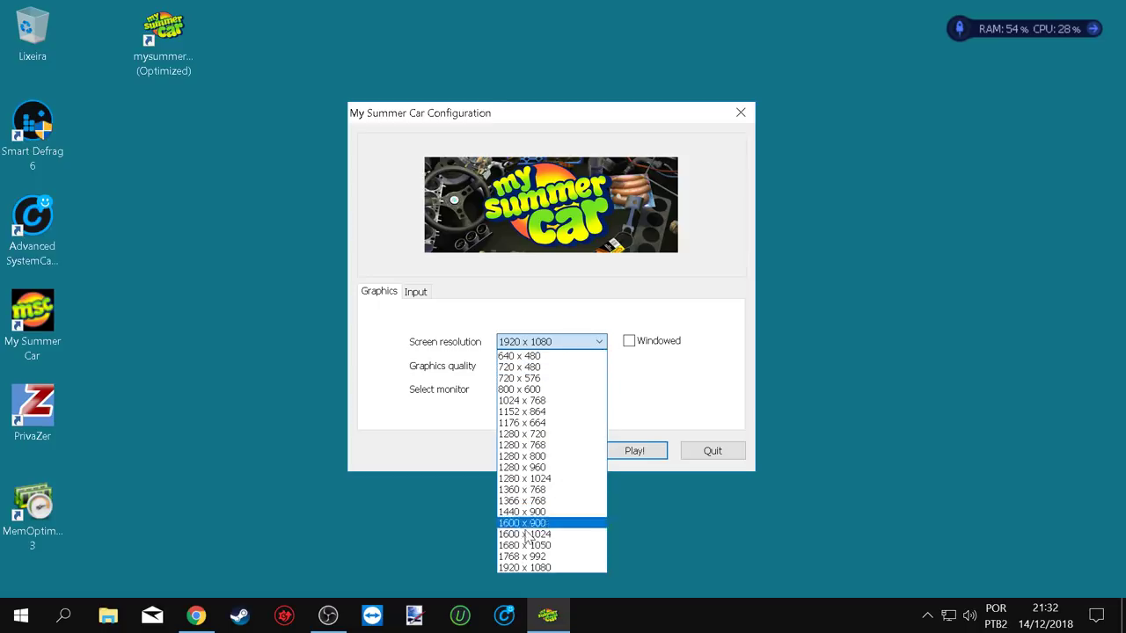
pyautogui.click(524, 567)
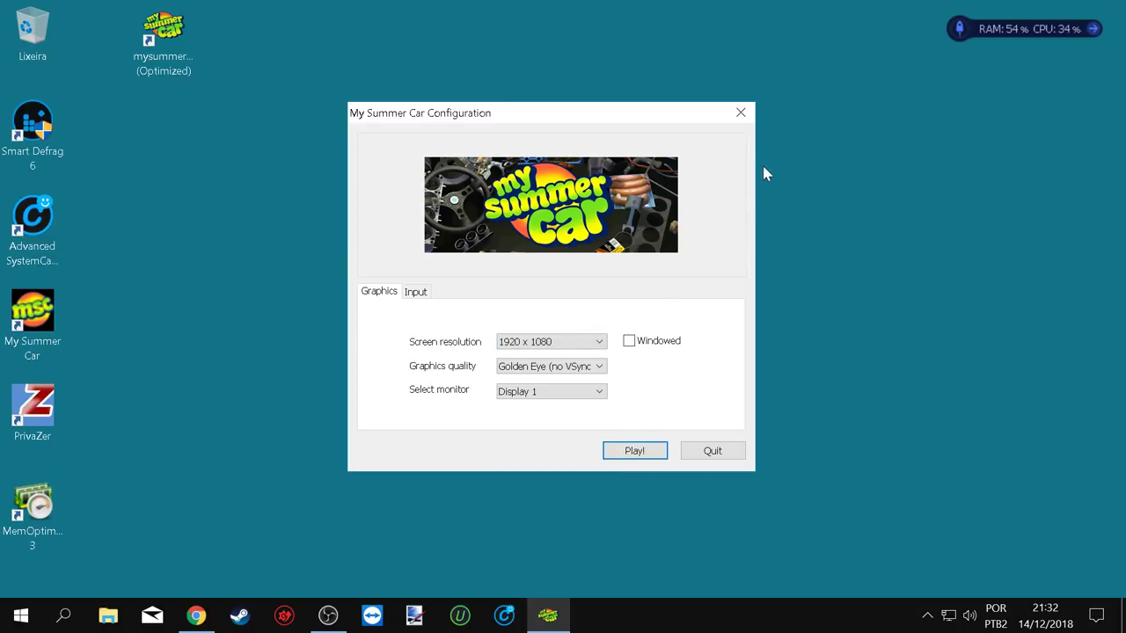
pyautogui.click(741, 113)
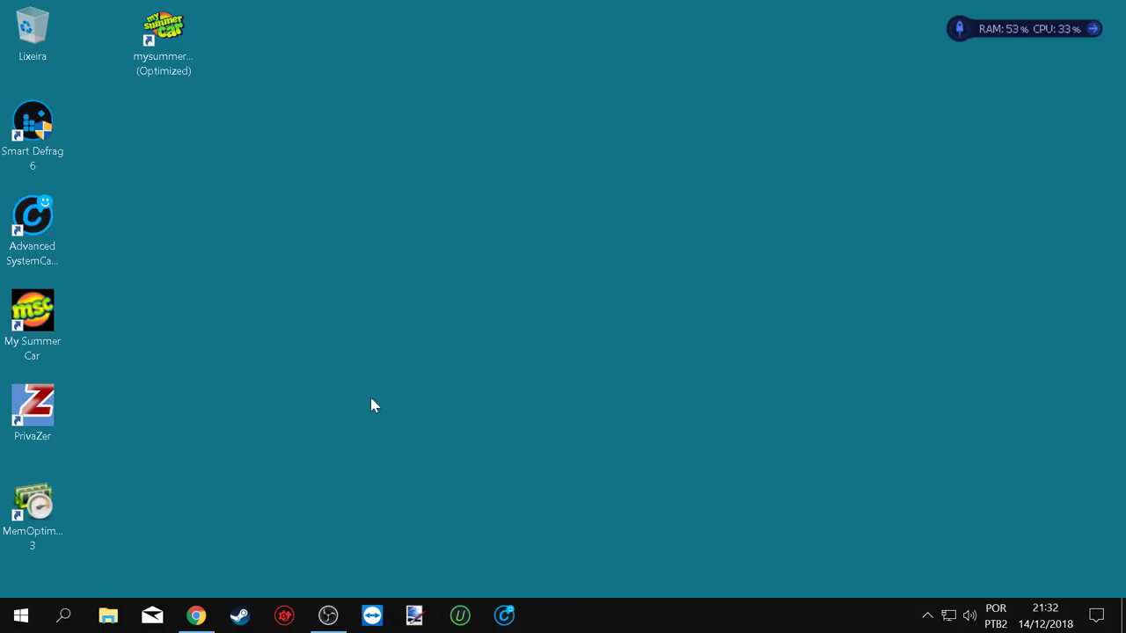
pyautogui.click(333, 618)
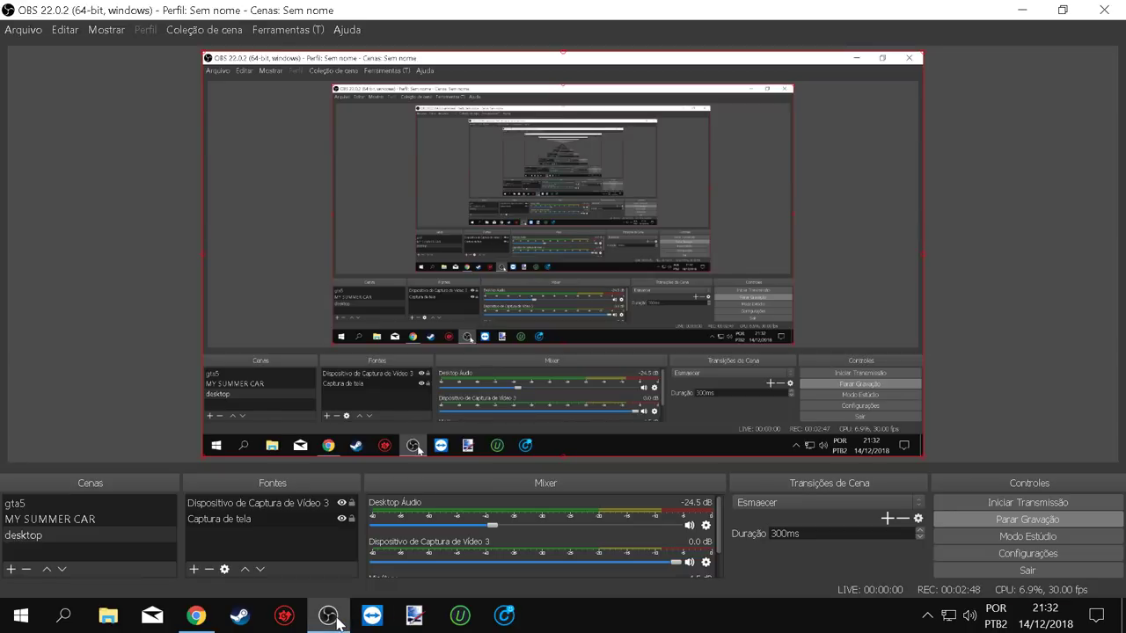
pyautogui.click(1022, 10)
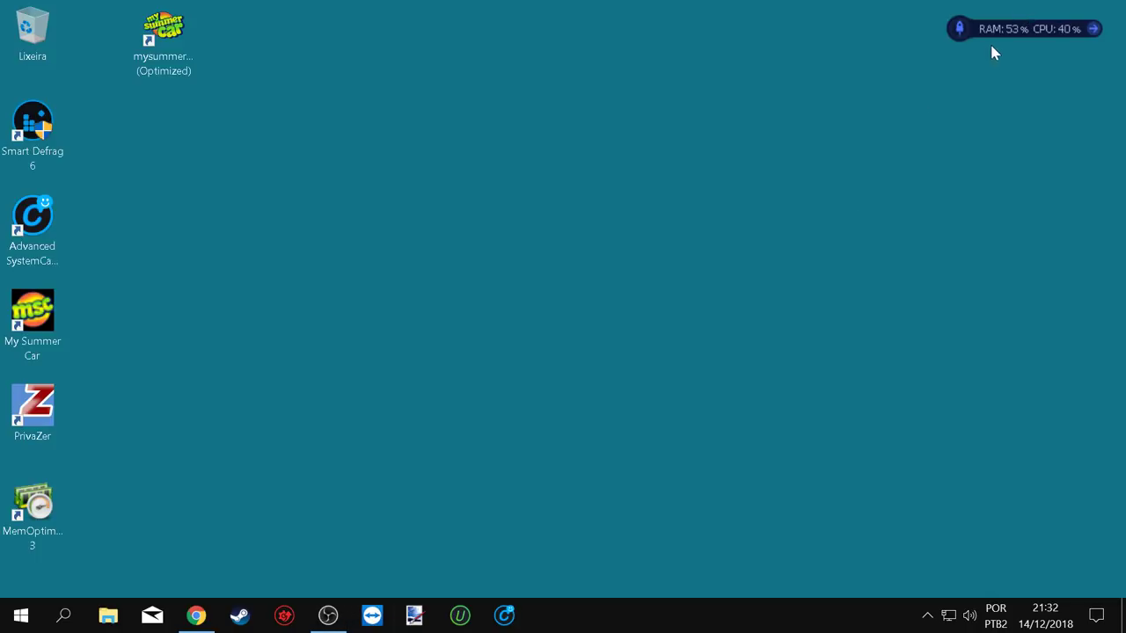
# Move the Advanced SystemCare 12 shortcut to the middle of the desktop and launch the program.
pyautogui.moveTo(35, 231); pyautogui.dragTo(613, 346)
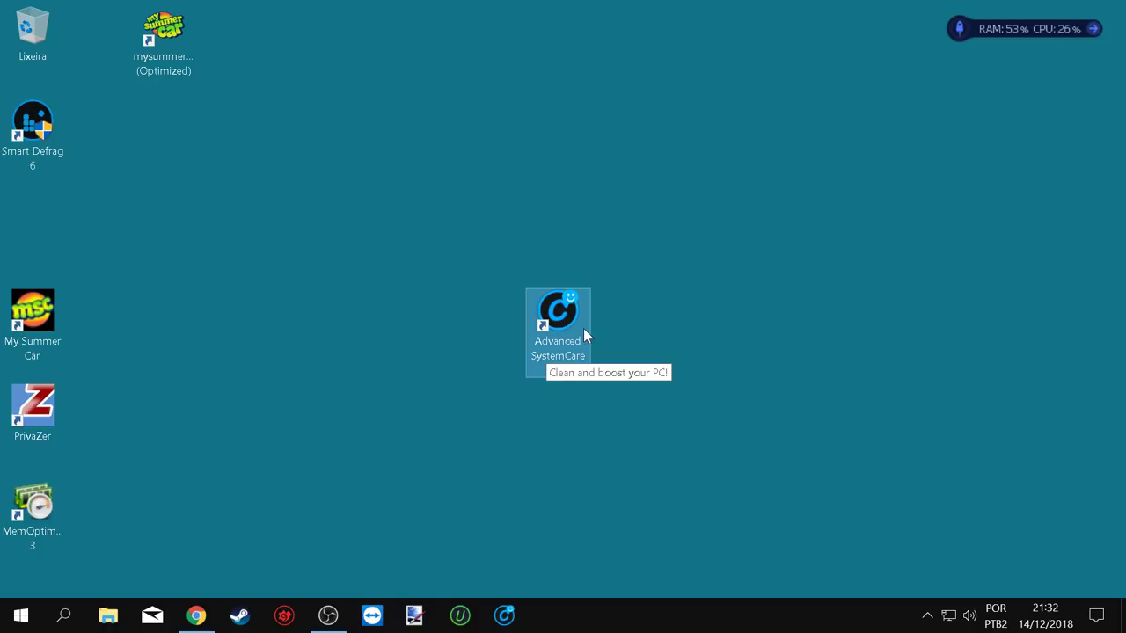
pyautogui.rightClick(642, 253)
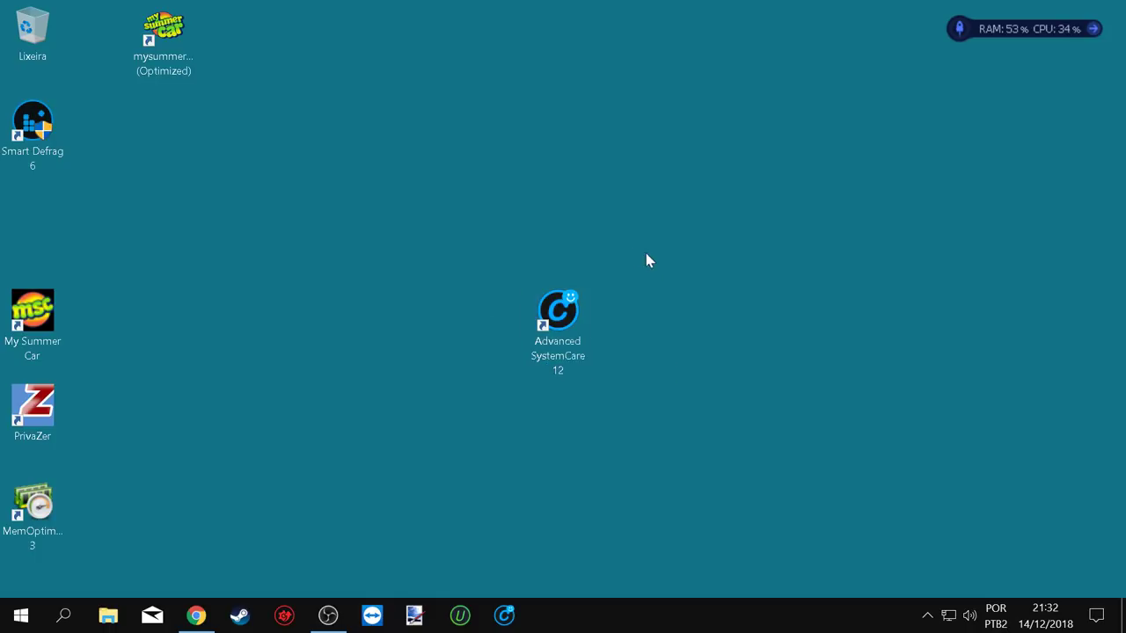
pyautogui.moveTo(704, 256)
pyautogui.click(735, 301)
pyautogui.click(564, 312)
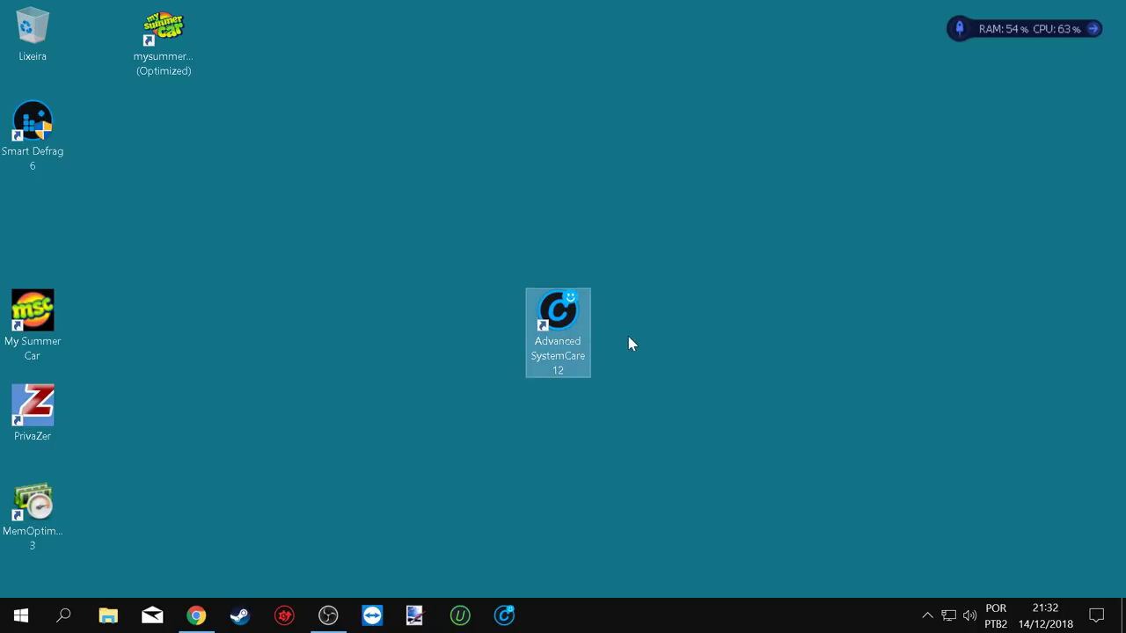
pyautogui.press('Return')
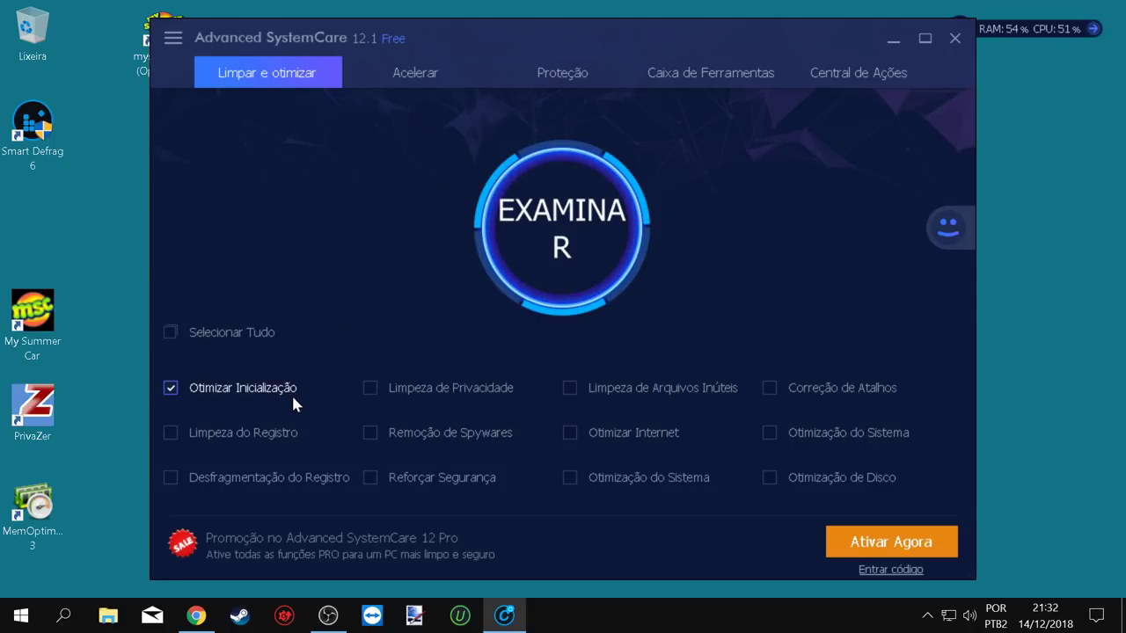
# Enable Limpeza do Registro, Desfragmentação do Registro and the bottom-row Otimização do Sistema for the scan, then close Advanced SystemCare.
pyautogui.click(176, 436)
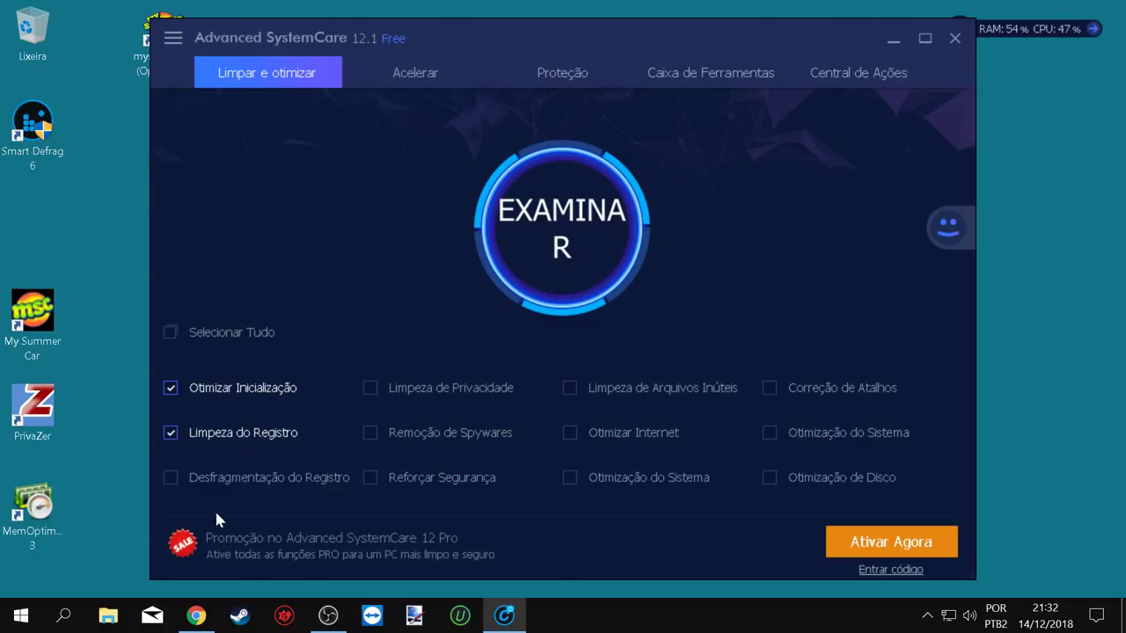
pyautogui.click(171, 478)
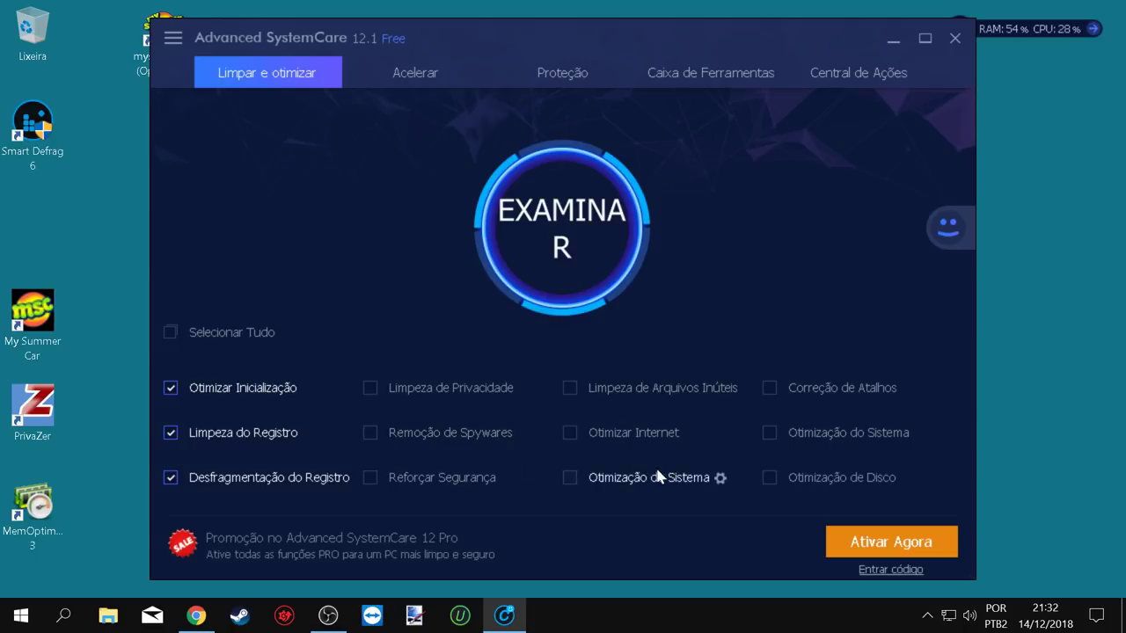
pyautogui.click(585, 480)
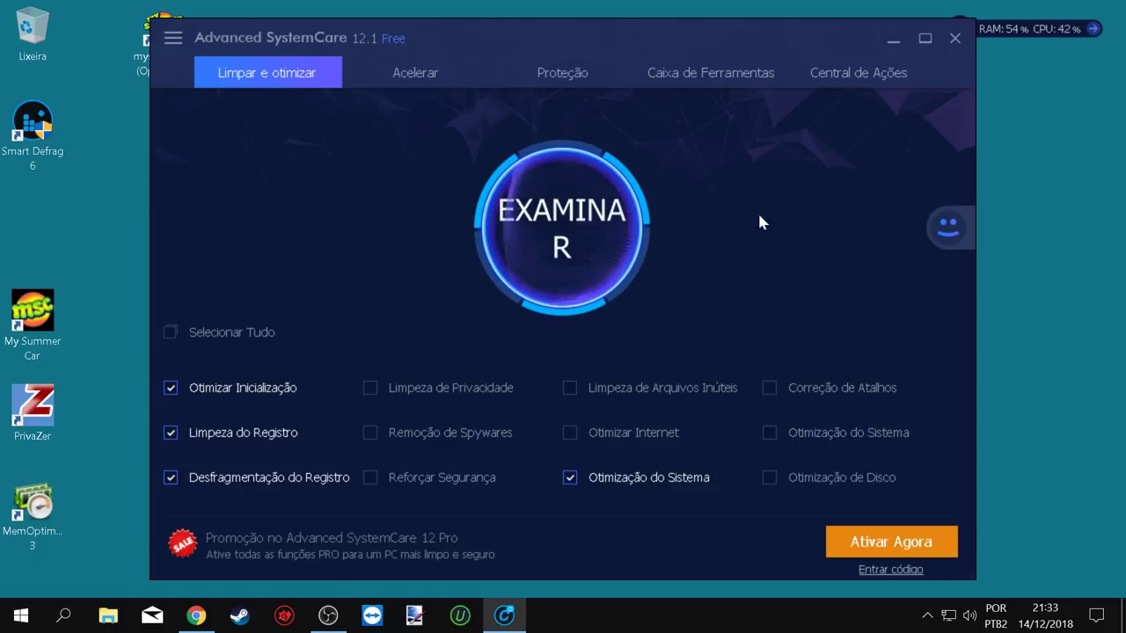
pyautogui.click(957, 39)
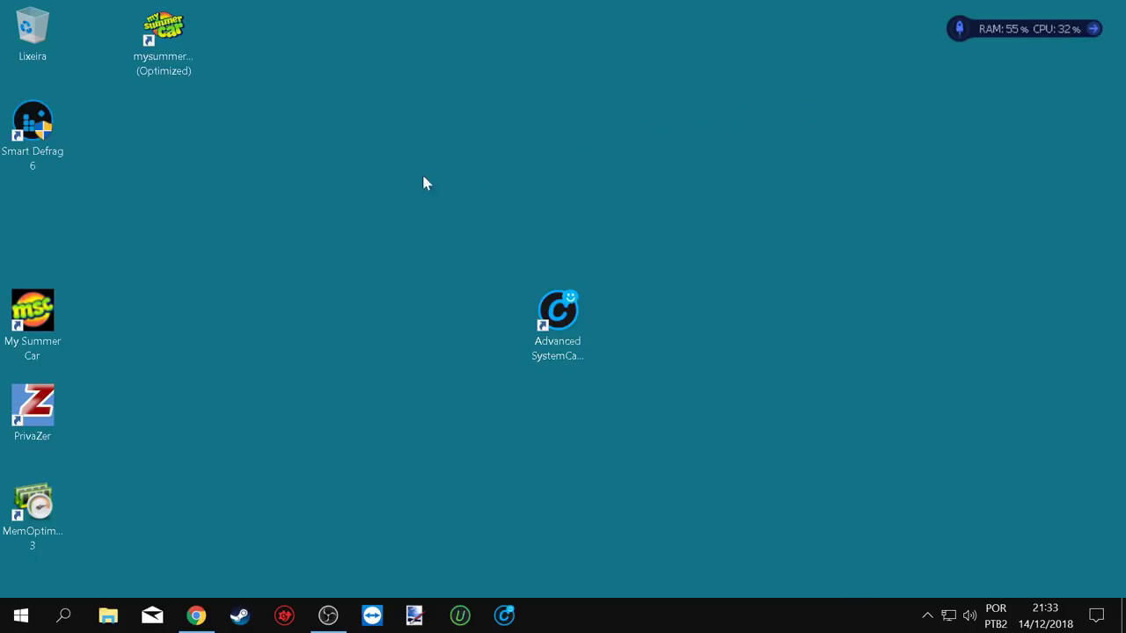
# Reopen Advanced SystemCare and switch Modo Turbo off and on again in the Acelerar section.
pyautogui.doubleClick(557, 319)
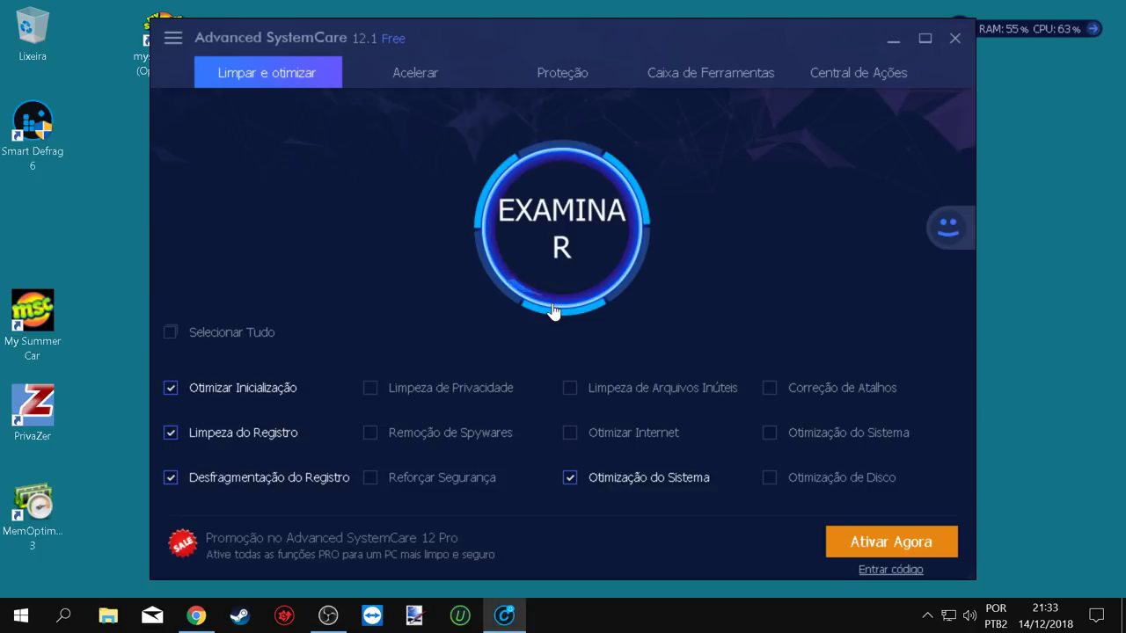
pyautogui.click(388, 73)
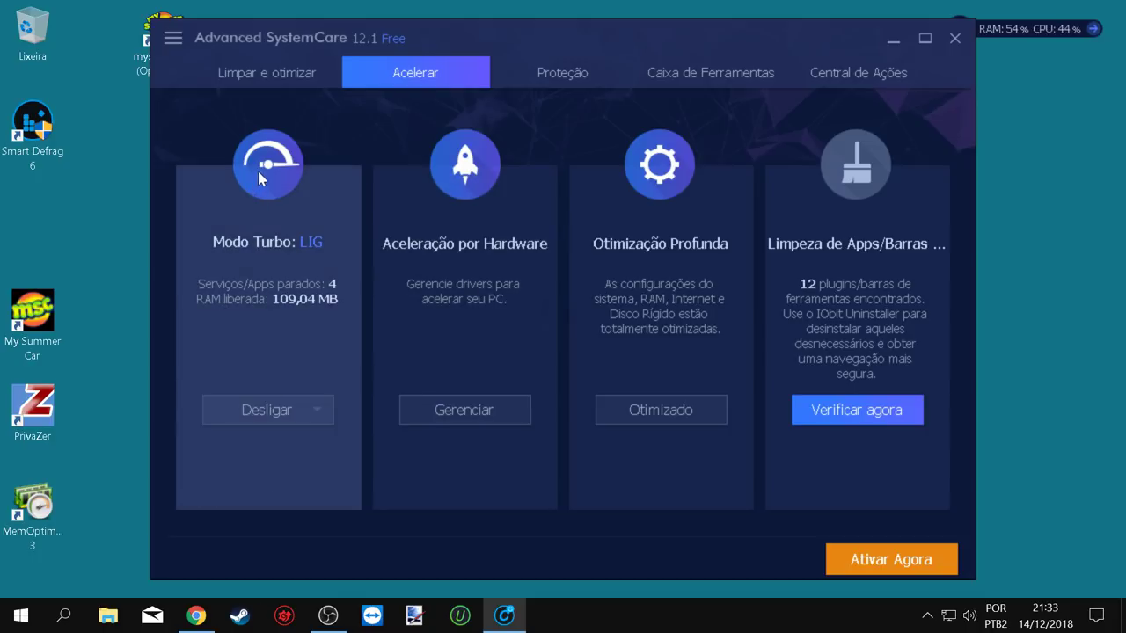
pyautogui.click(279, 411)
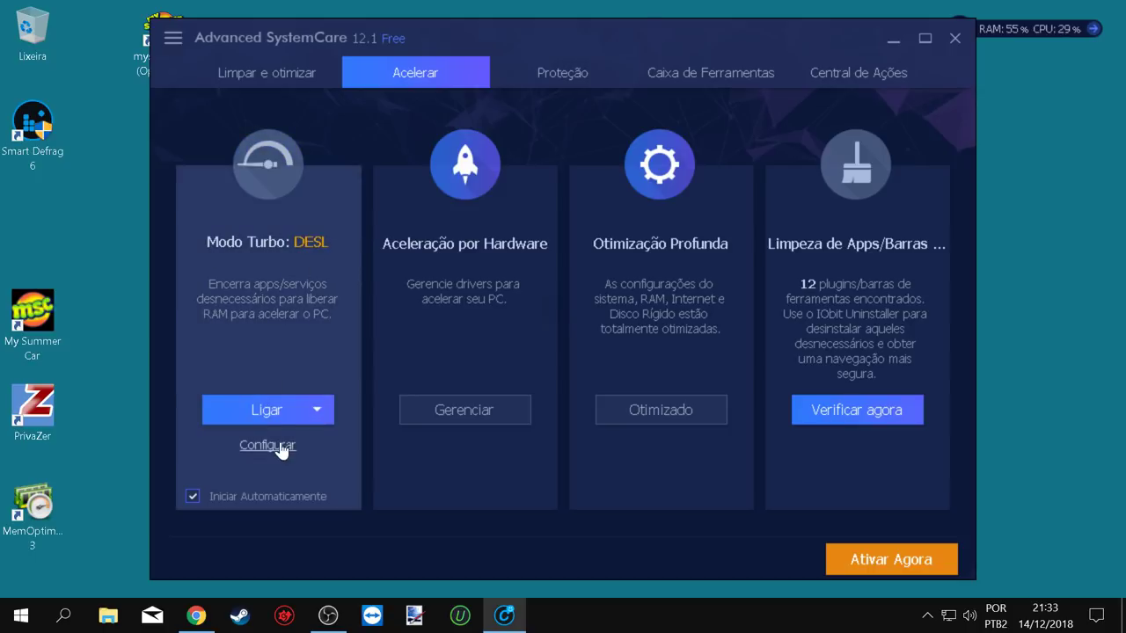
pyautogui.click(275, 420)
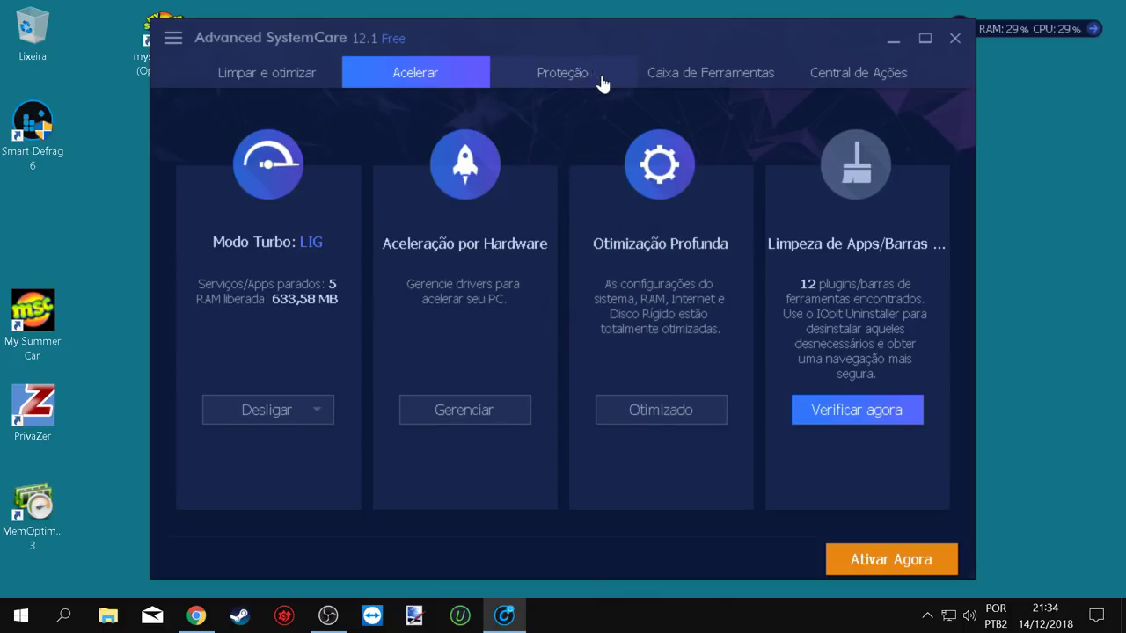
# Look through the Proteção, Caixa de Ferramentas and Central de Ações sections of Advanced SystemCare.
pyautogui.click(603, 81)
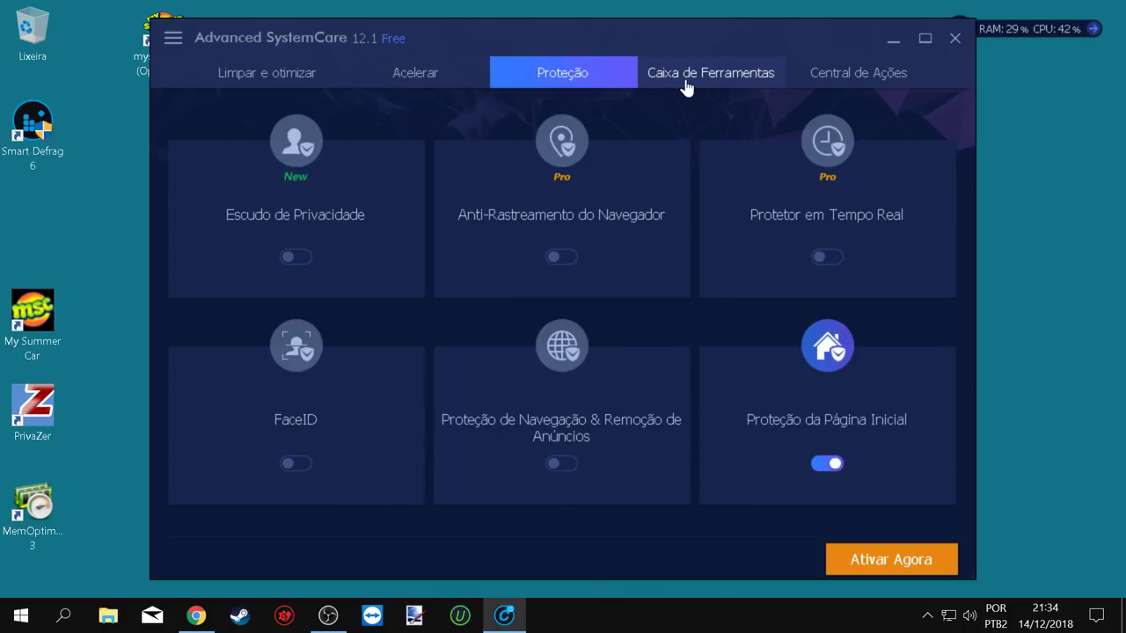
pyautogui.click(687, 86)
pyautogui.click(818, 88)
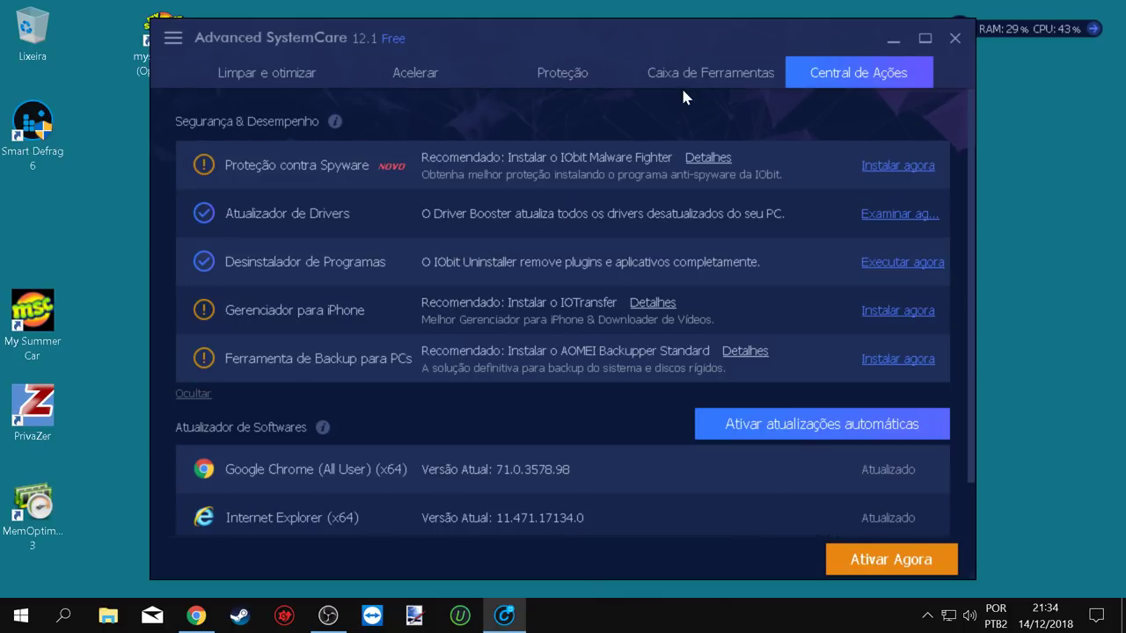
# Close Advanced SystemCare and move its desktop shortcut back between the Smart Defrag 6 and My Summer Car shortcuts.
pyautogui.click(954, 38)
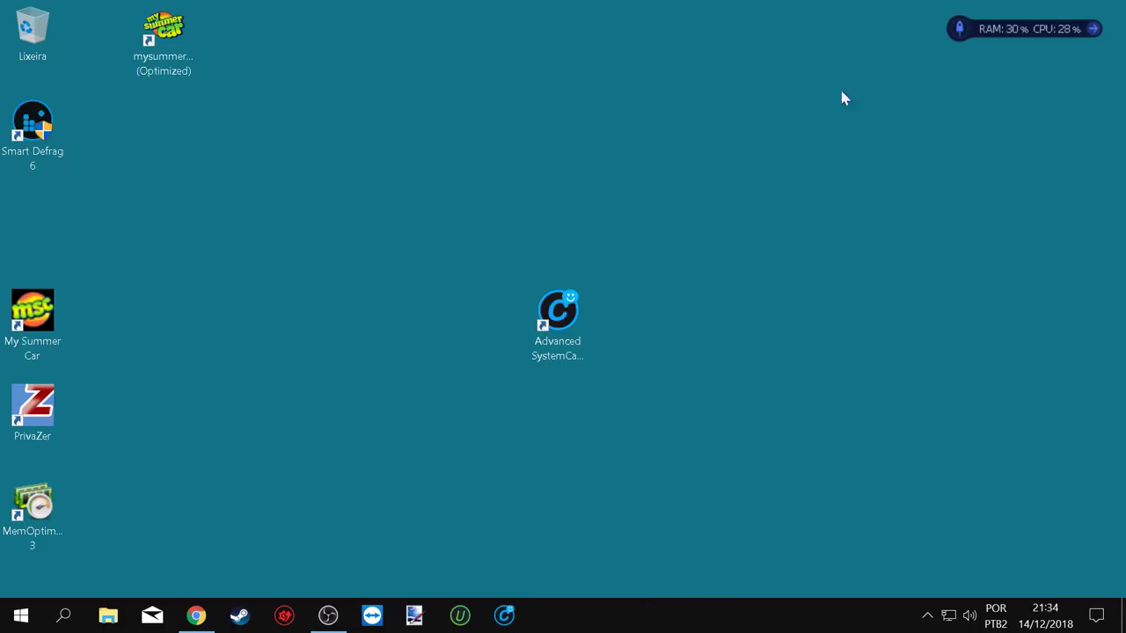
pyautogui.moveTo(554, 313); pyautogui.dragTo(40, 222)
# Launch Smart Defrag 6 and start adding a game in the Otimizar Game section.
pyautogui.doubleClick(35, 123)
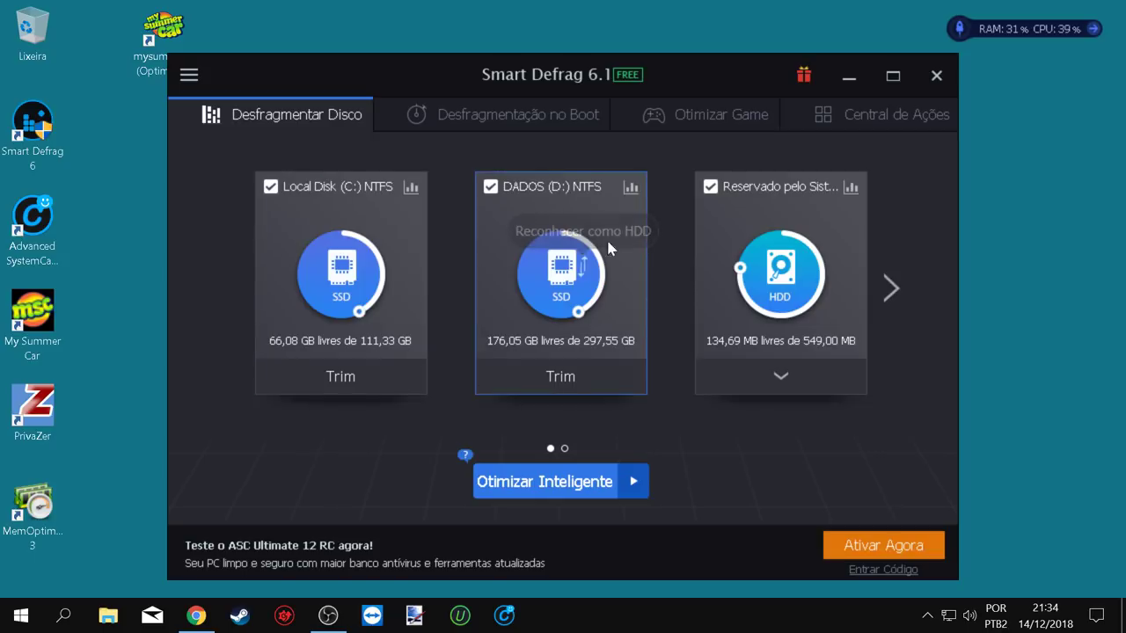
pyautogui.click(695, 130)
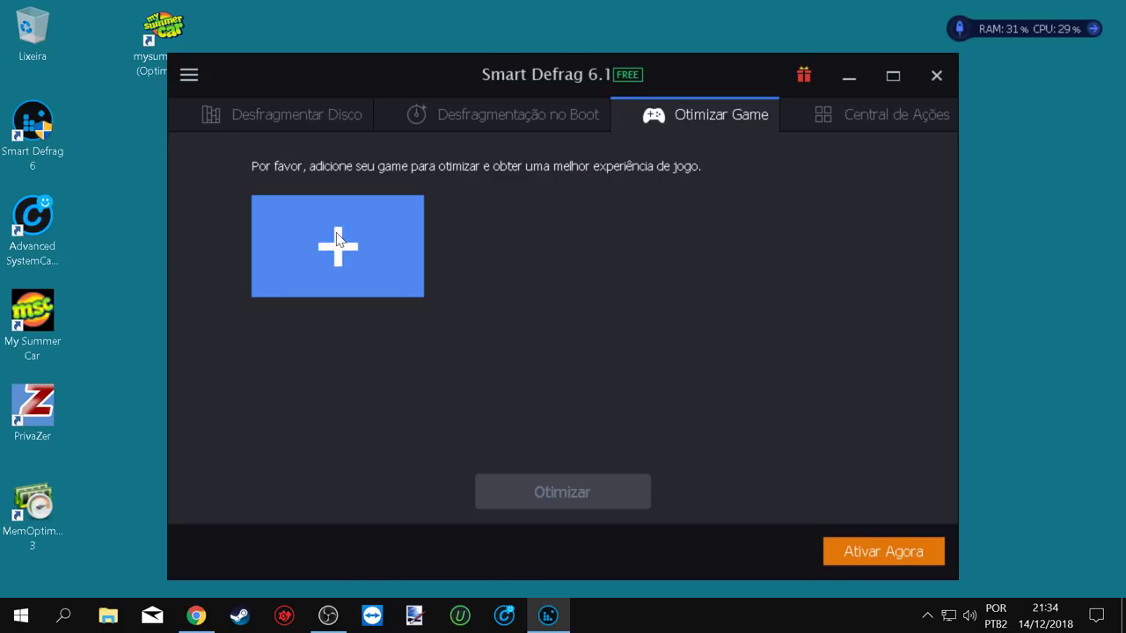
pyautogui.click(324, 397)
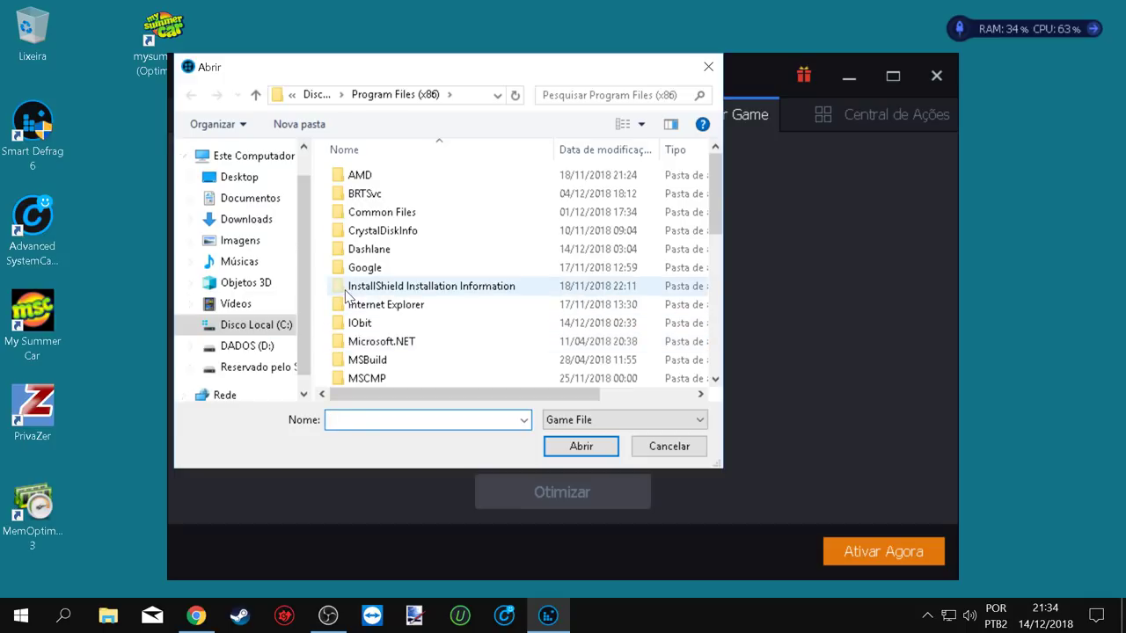
# Browse to the Steam\steamapps\common folder on the DADOS (D:) drive to find the game's files.
pyautogui.scroll(-6, 346, 290)
pyautogui.scroll(-2, 346, 293)
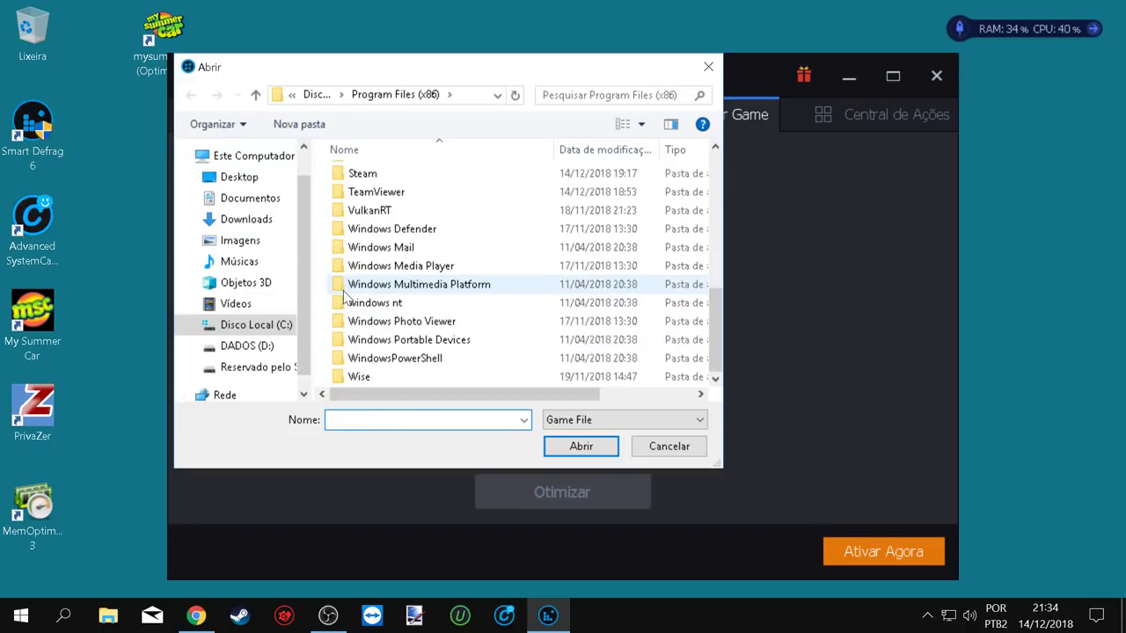
pyautogui.click(252, 347)
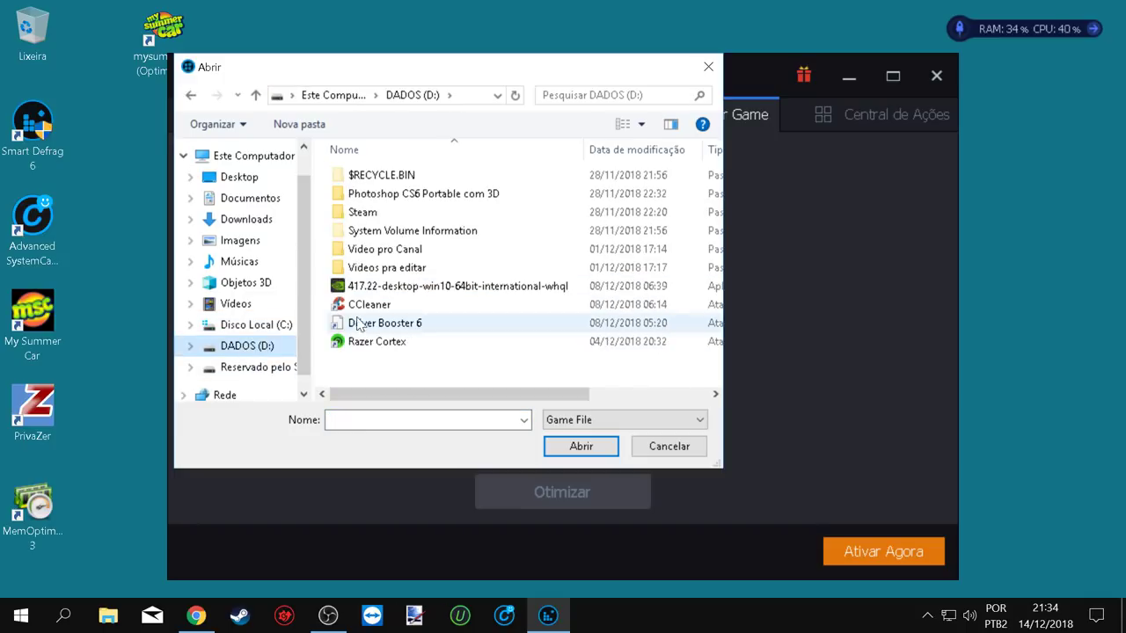
pyautogui.doubleClick(397, 213)
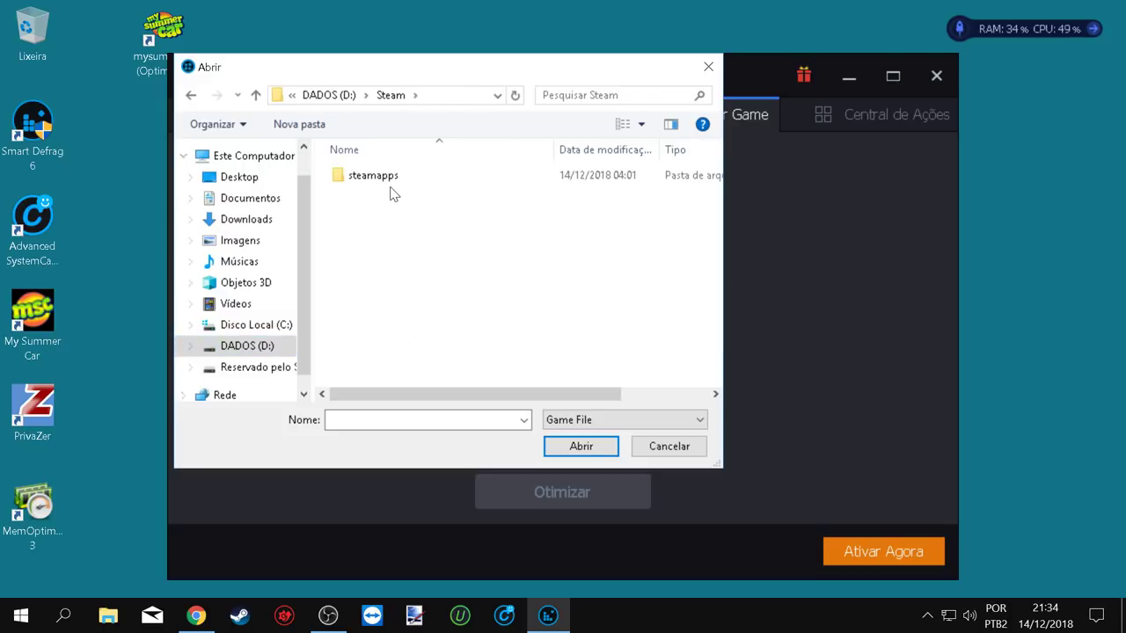
pyautogui.doubleClick(378, 176)
pyautogui.doubleClick(391, 183)
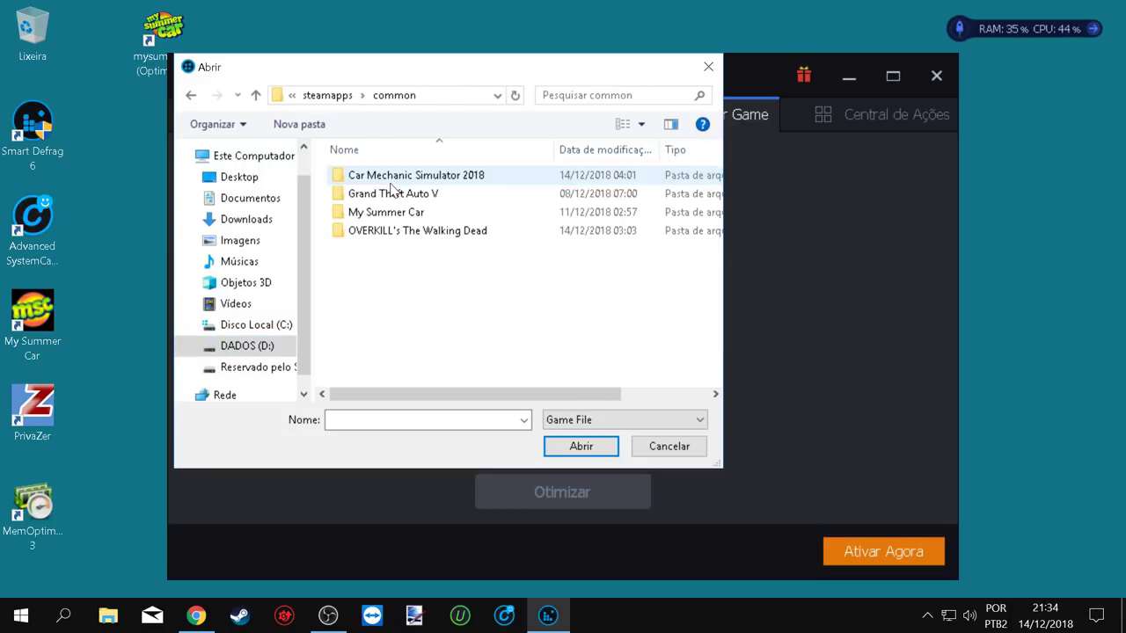
pyautogui.click(331, 619)
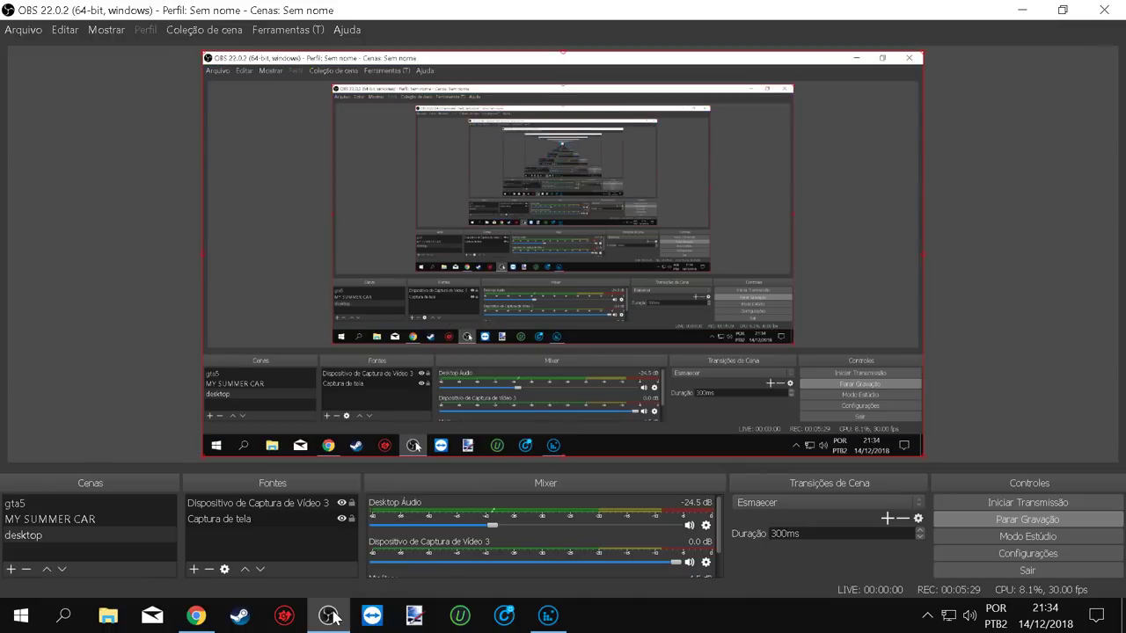
pyautogui.click(1022, 10)
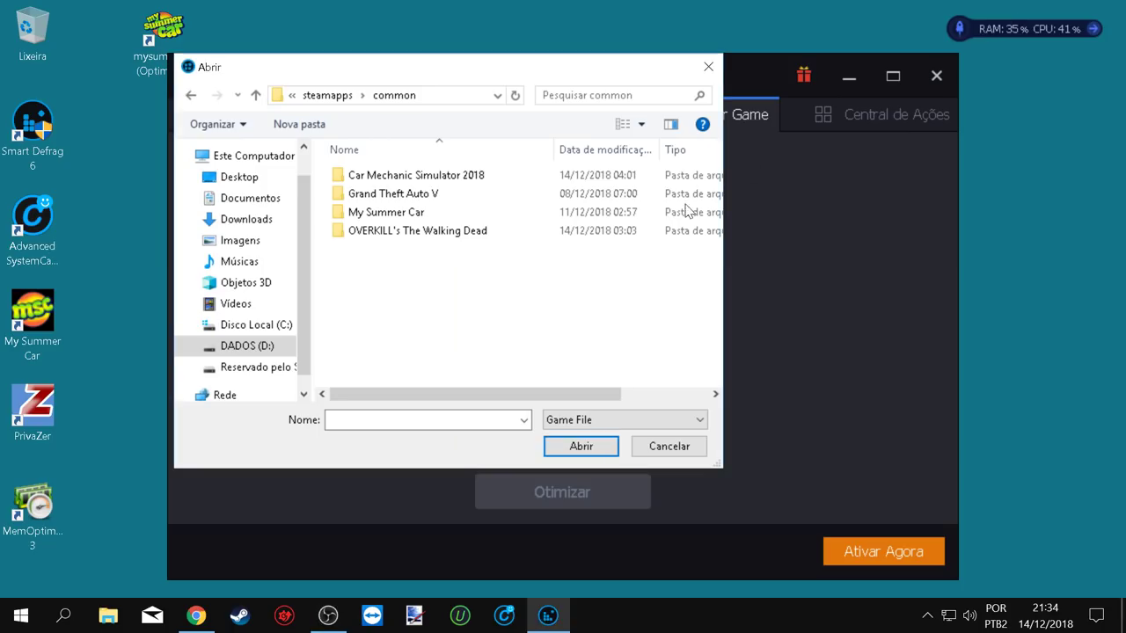
# Try to add the mysummercar application from the My Summer Car folder for game optimization, then close Smart Defrag.
pyautogui.doubleClick(387, 213)
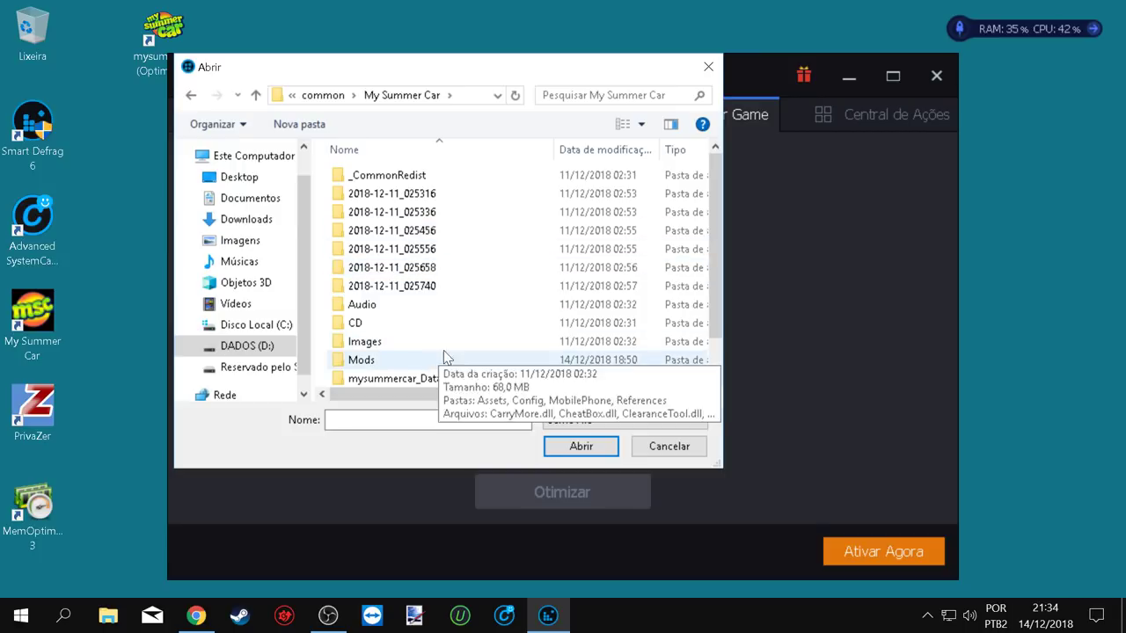
pyautogui.moveTo(715, 205); pyautogui.dragTo(713, 273)
pyautogui.click(417, 379)
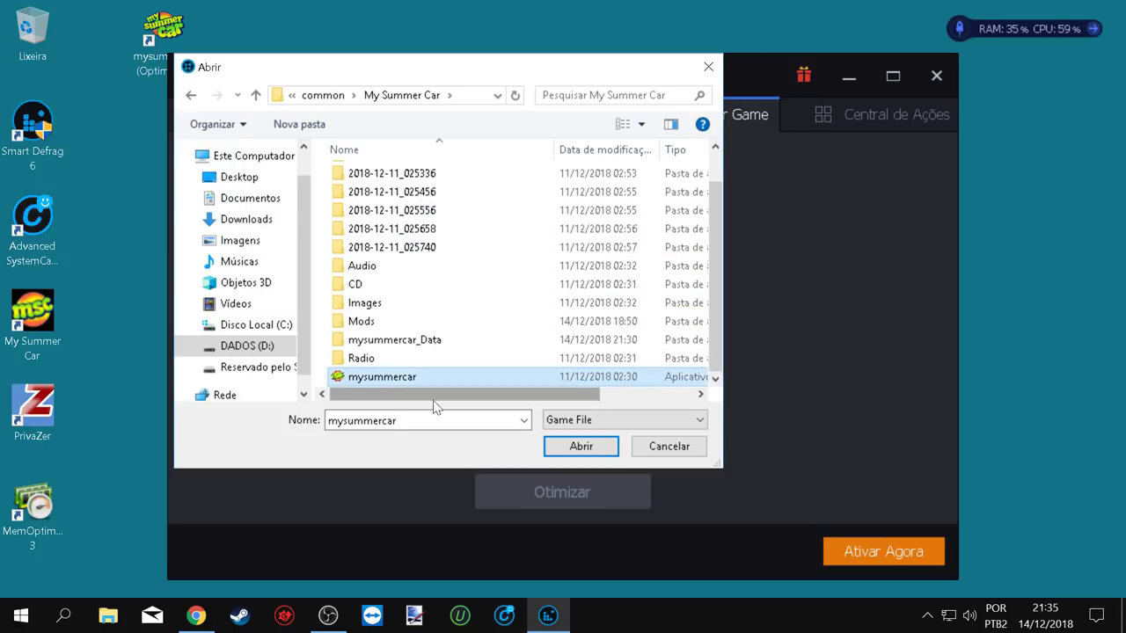
pyautogui.click(576, 446)
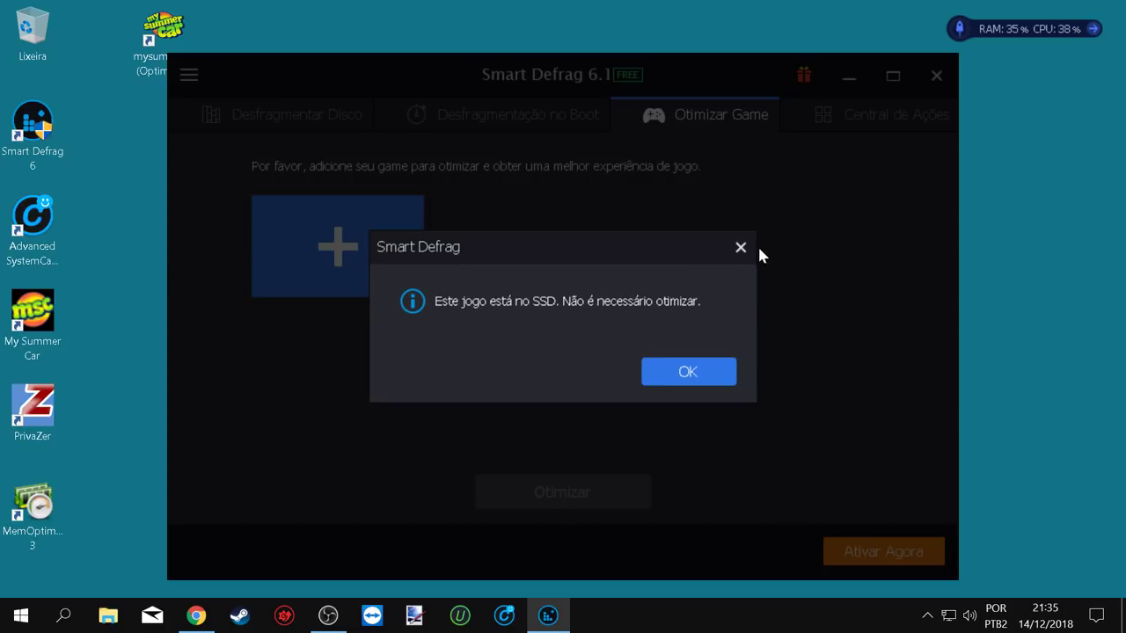
pyautogui.click(693, 373)
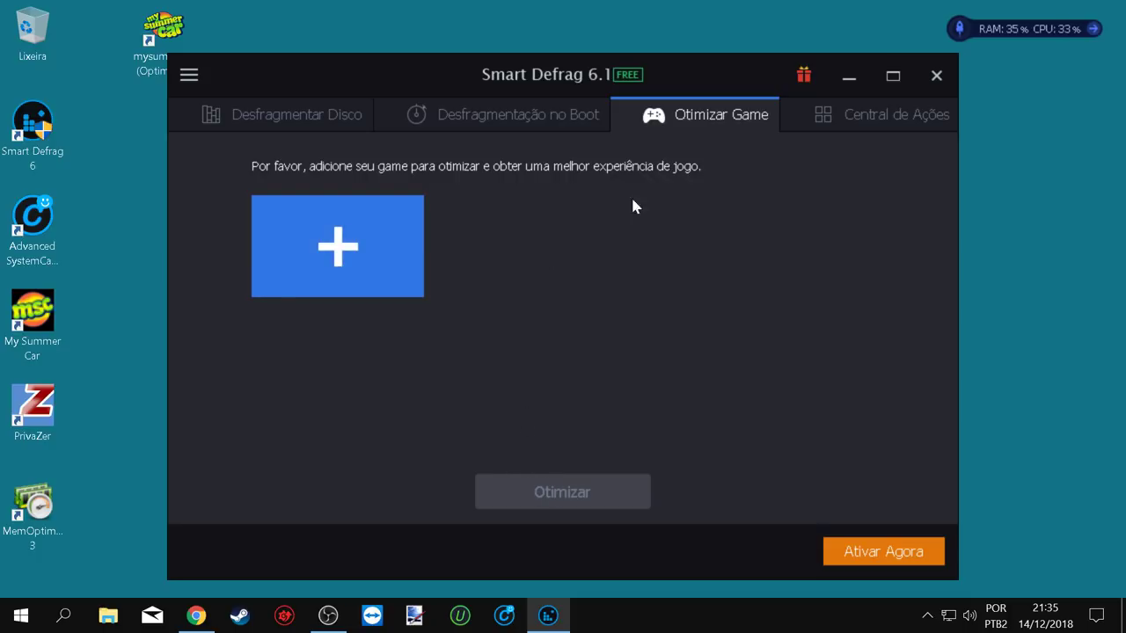
pyautogui.click(936, 80)
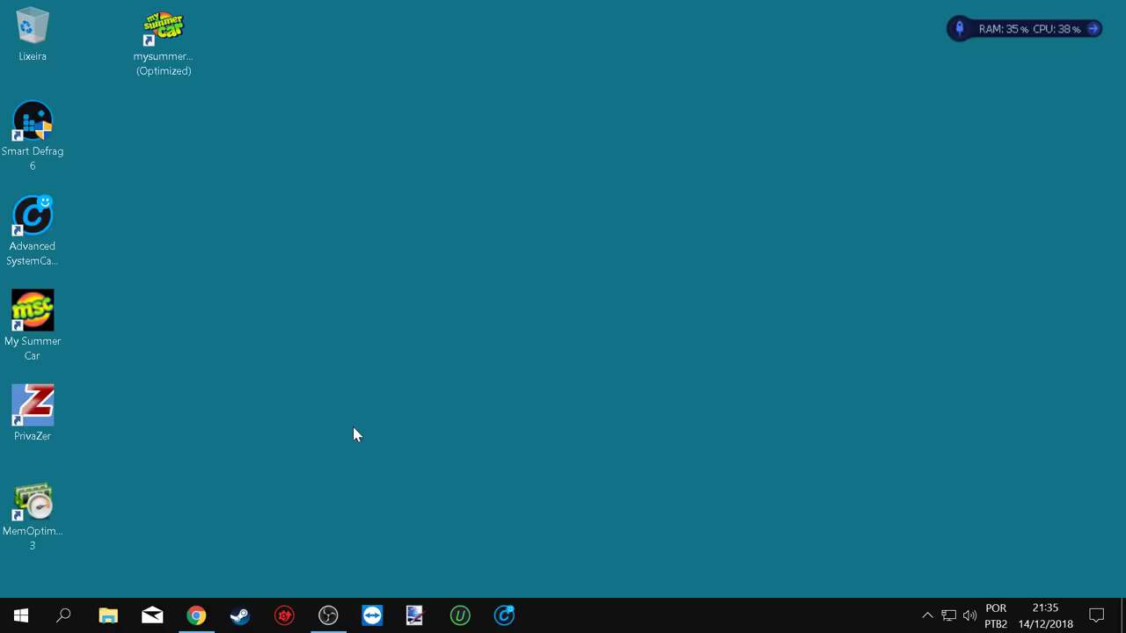
# Open the Windows Temp folder by running the command temp.
pyautogui.press('super')
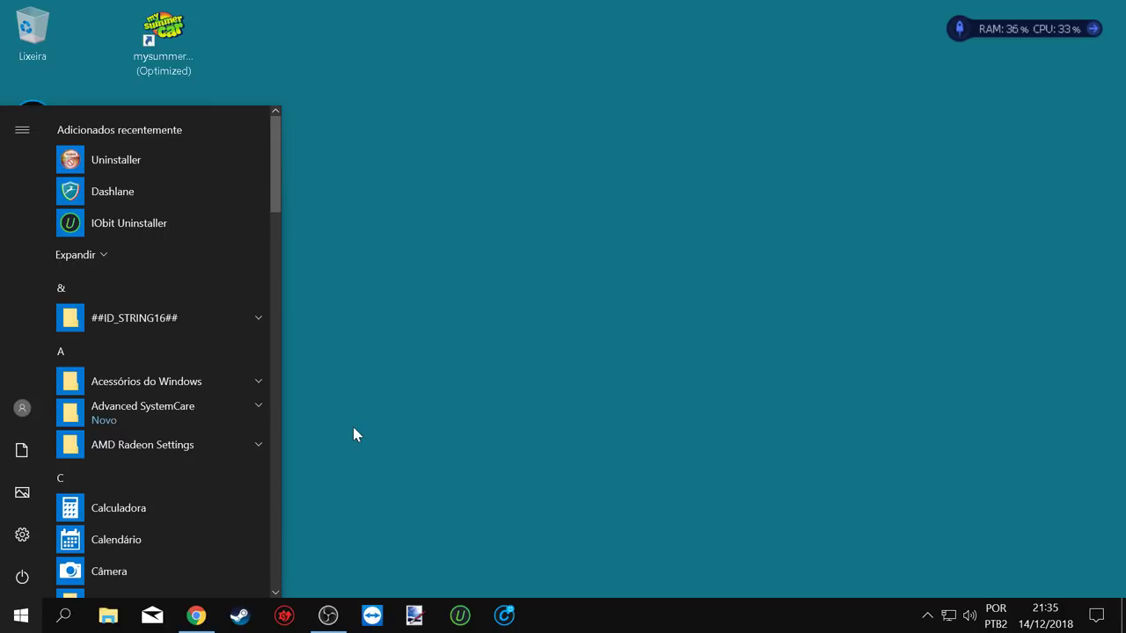
pyautogui.press('super+r')
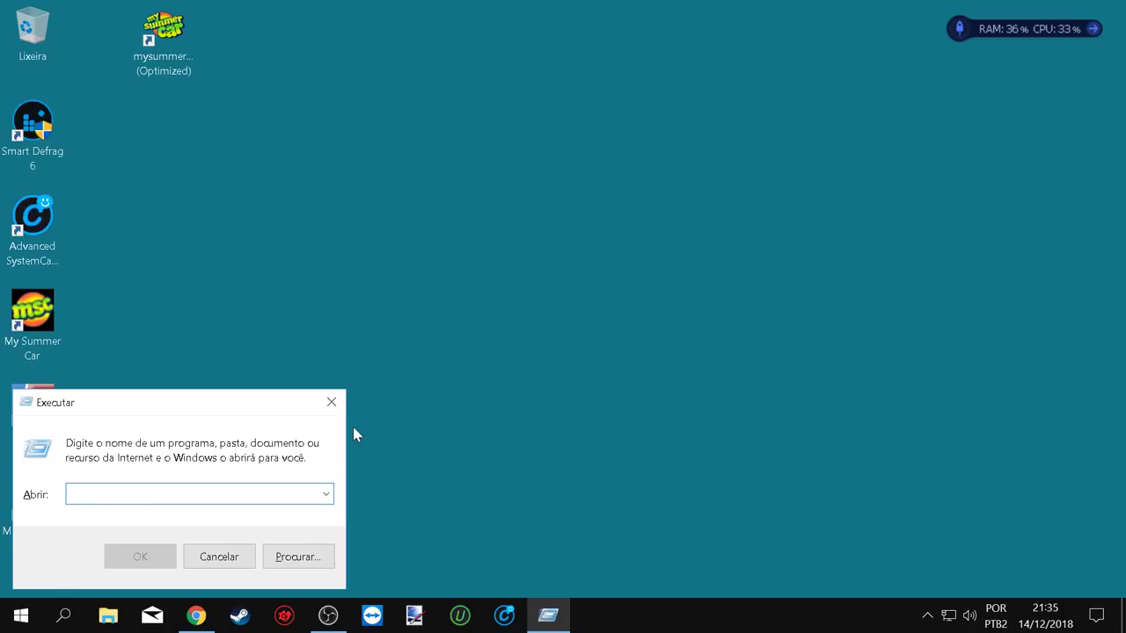
pyautogui.write('y')
pyautogui.press('BackSpace')
pyautogui.write('temp')
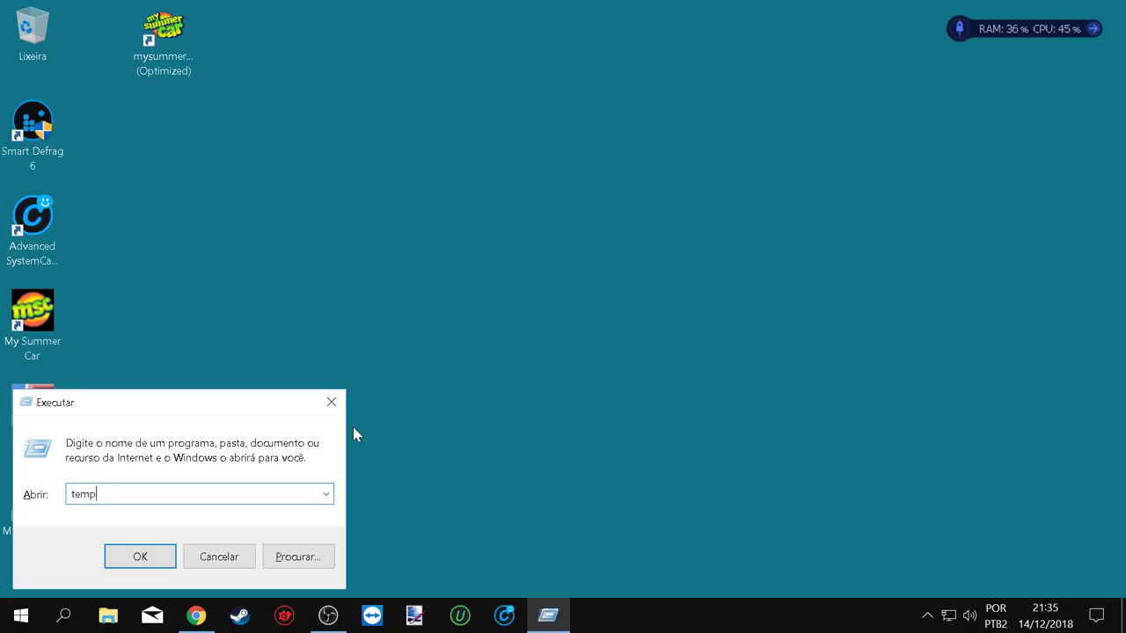
pyautogui.press('Return')
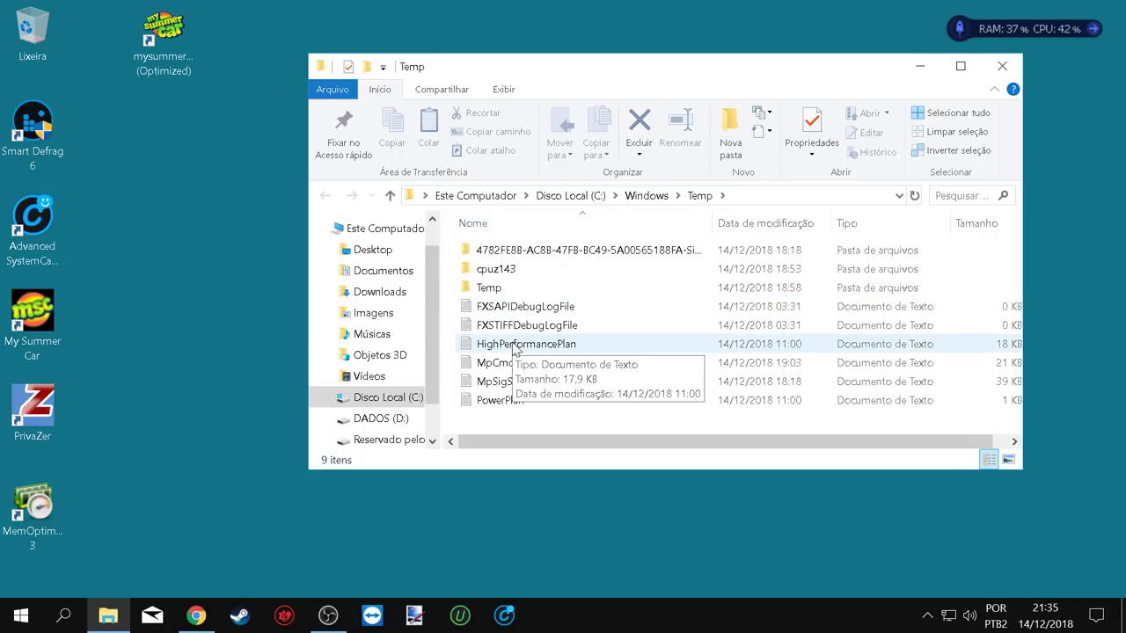
# Delete all files and folders in the Windows Temp folder and close its window.
pyautogui.hotkey('ctrl', 'a')
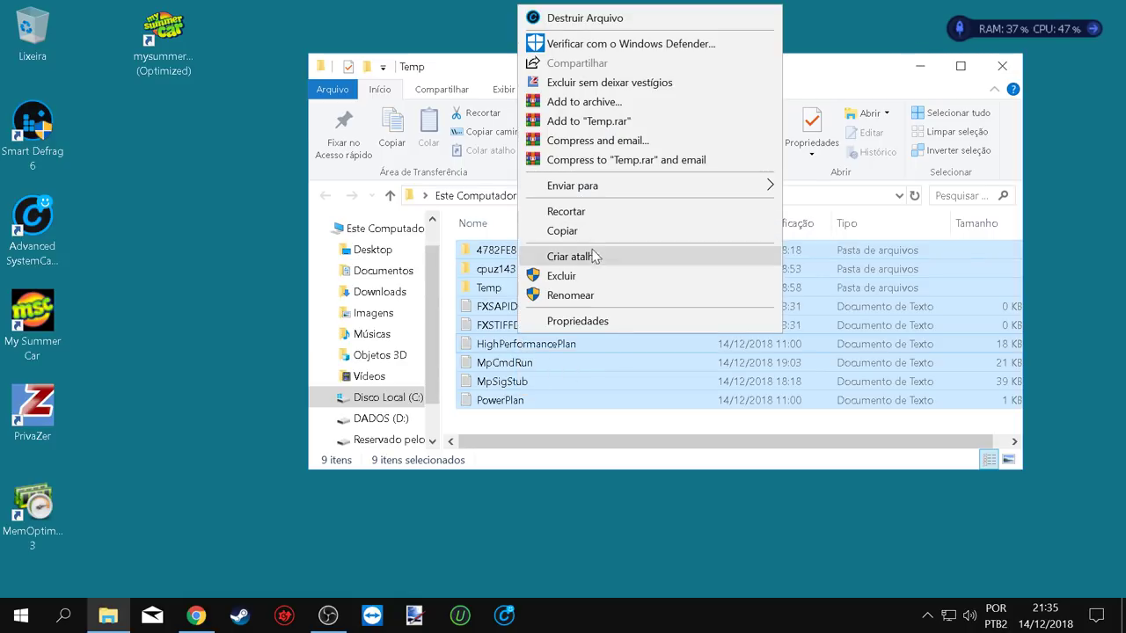
pyautogui.click(592, 275)
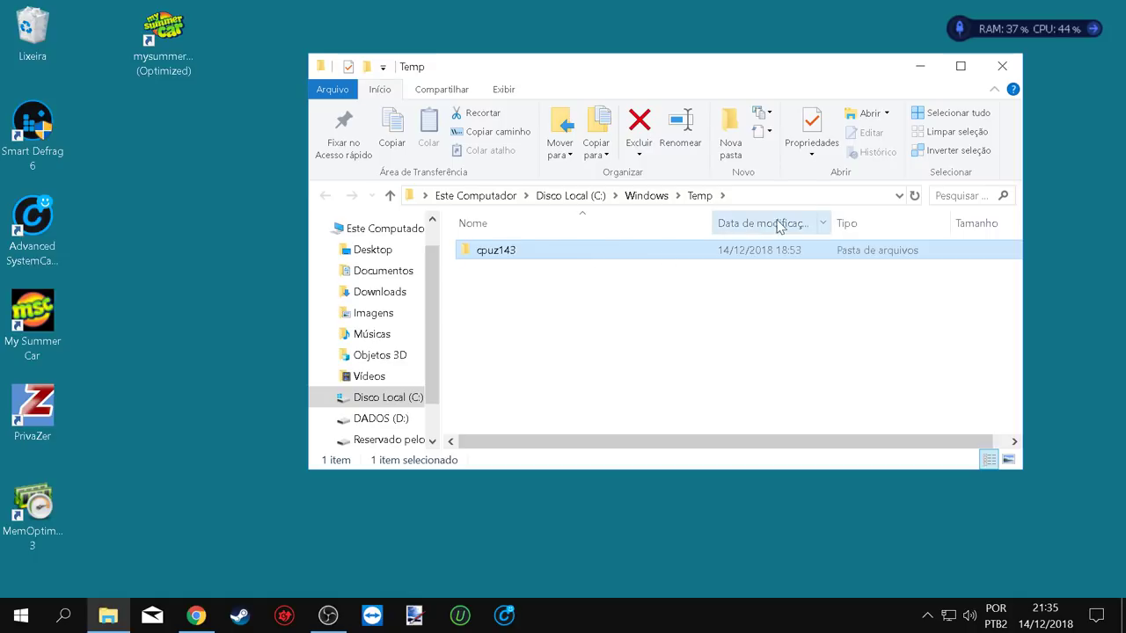
pyautogui.click(581, 292)
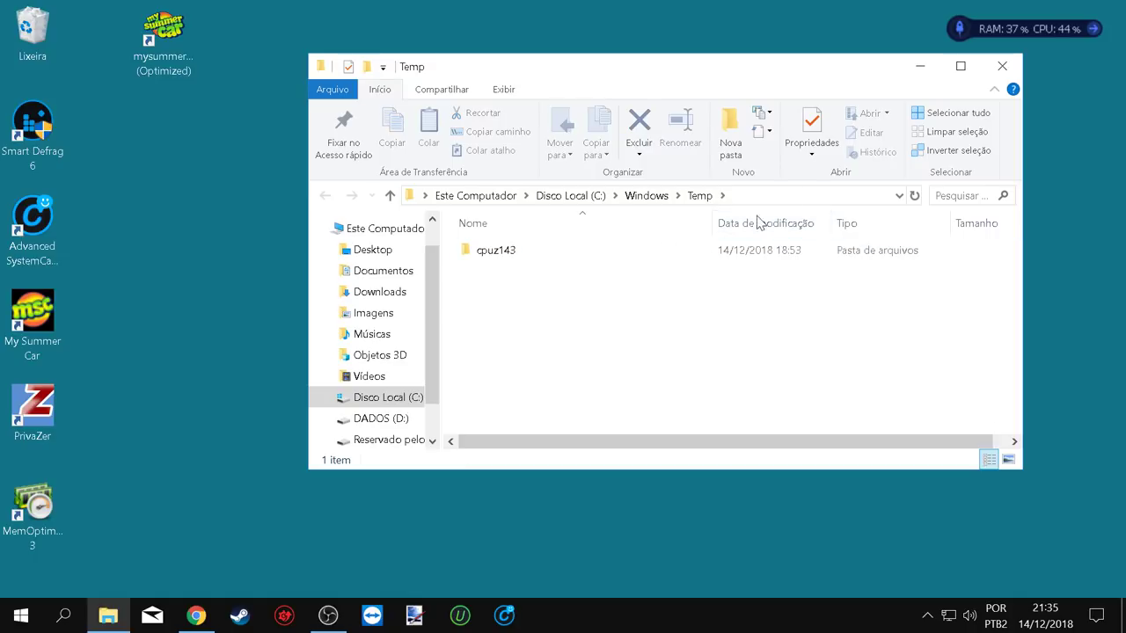
pyautogui.click(1003, 67)
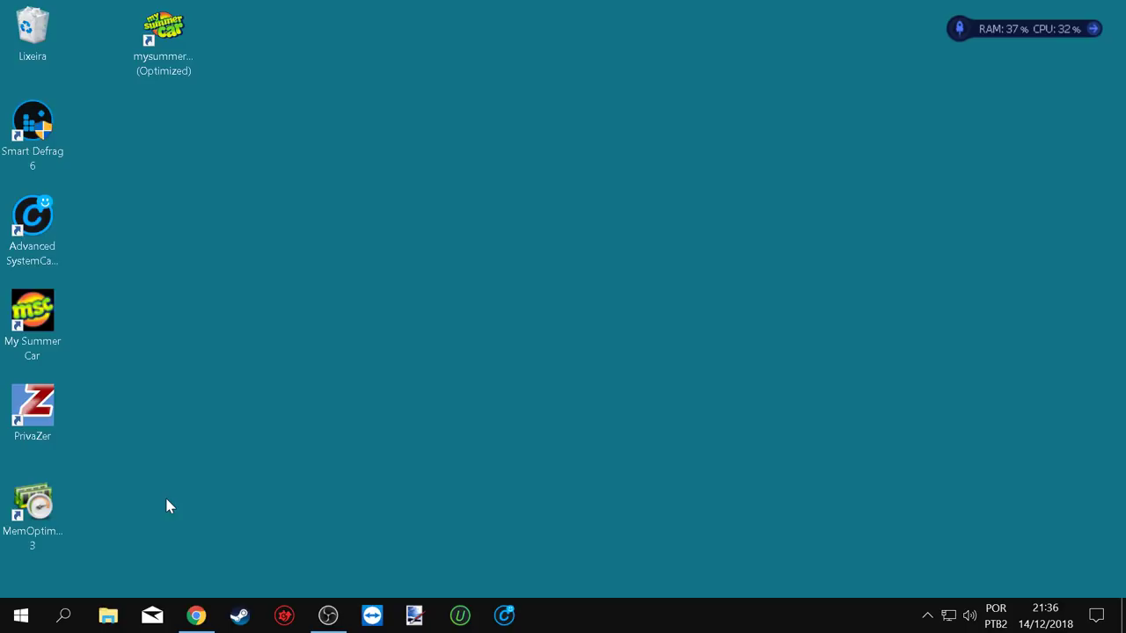
# Open the user profile's AppData temporary folder by running the command %temp%.
pyautogui.press('super+r')
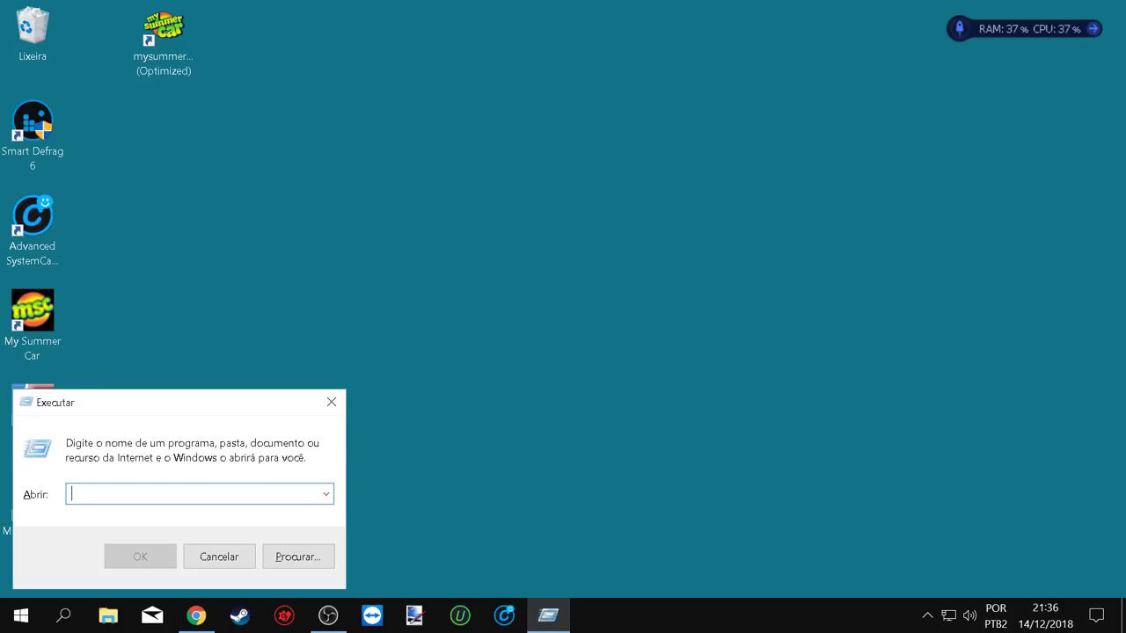
pyautogui.write('%')
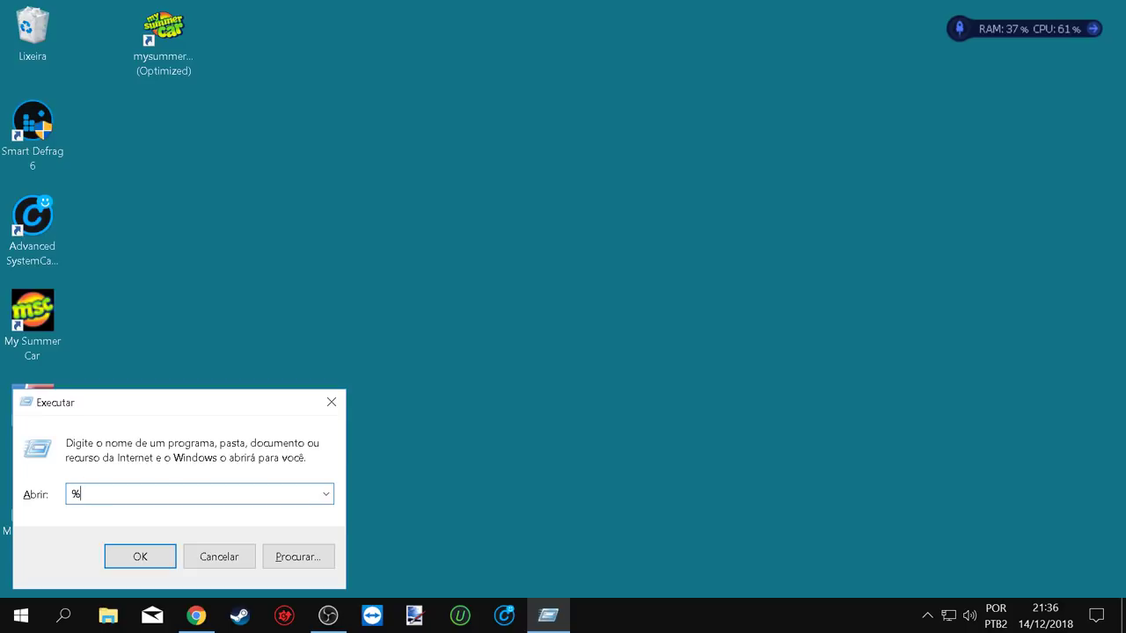
pyautogui.write('temp%')
pyautogui.press('Return')
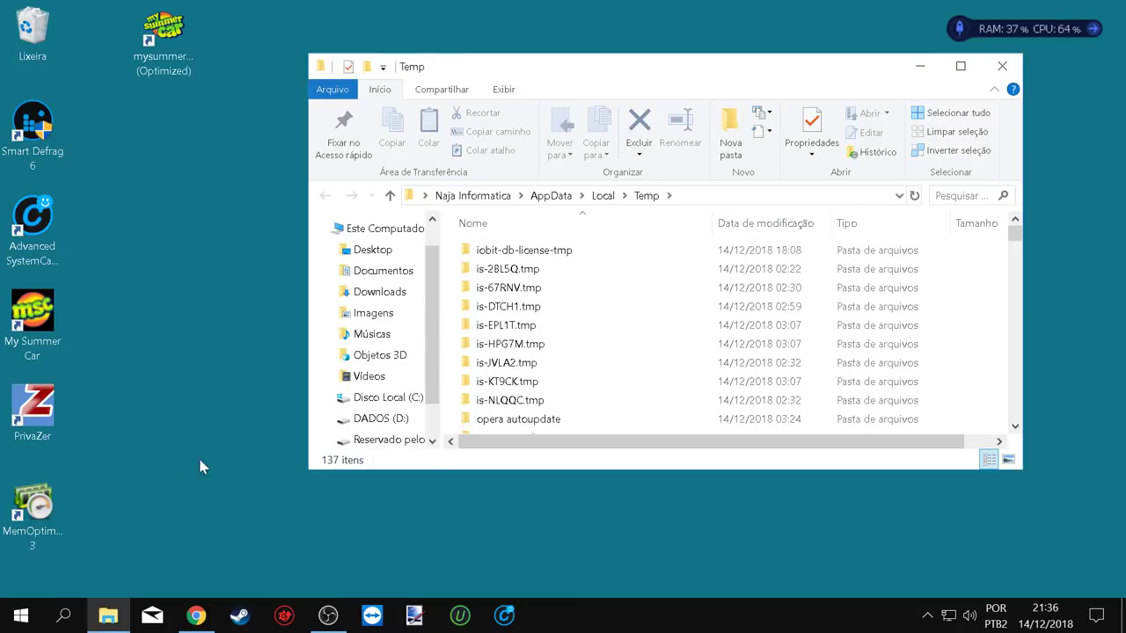
# Delete everything in the AppData Local Temp folder, skipping the files in use, and close the window.
pyautogui.moveTo(1018, 228)
pyautogui.mouseDown()
pyautogui.moveTo(1012, 376)
pyautogui.moveTo(1016, 231)
pyautogui.mouseUp()
pyautogui.hotkey('ctrl', 'a')
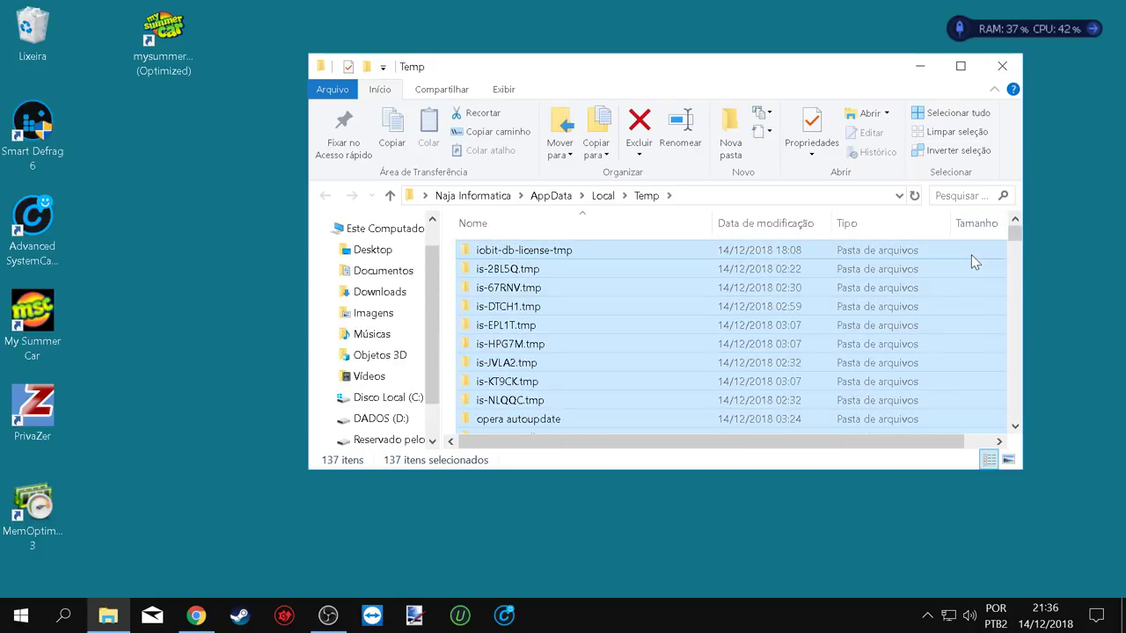
pyautogui.rightClick(847, 315)
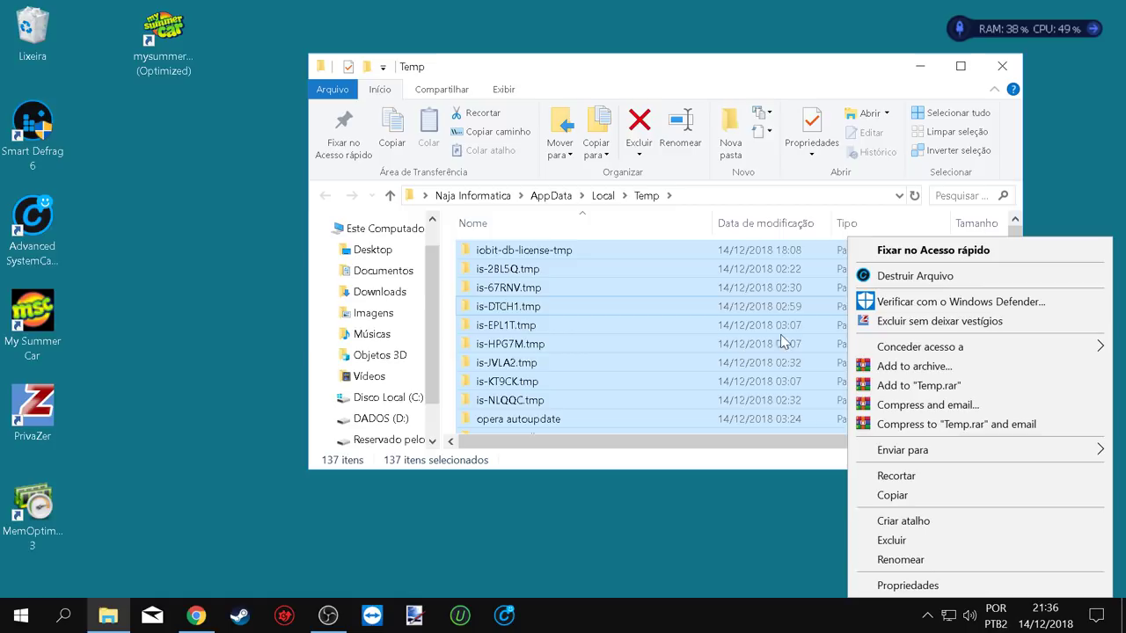
pyautogui.click(933, 541)
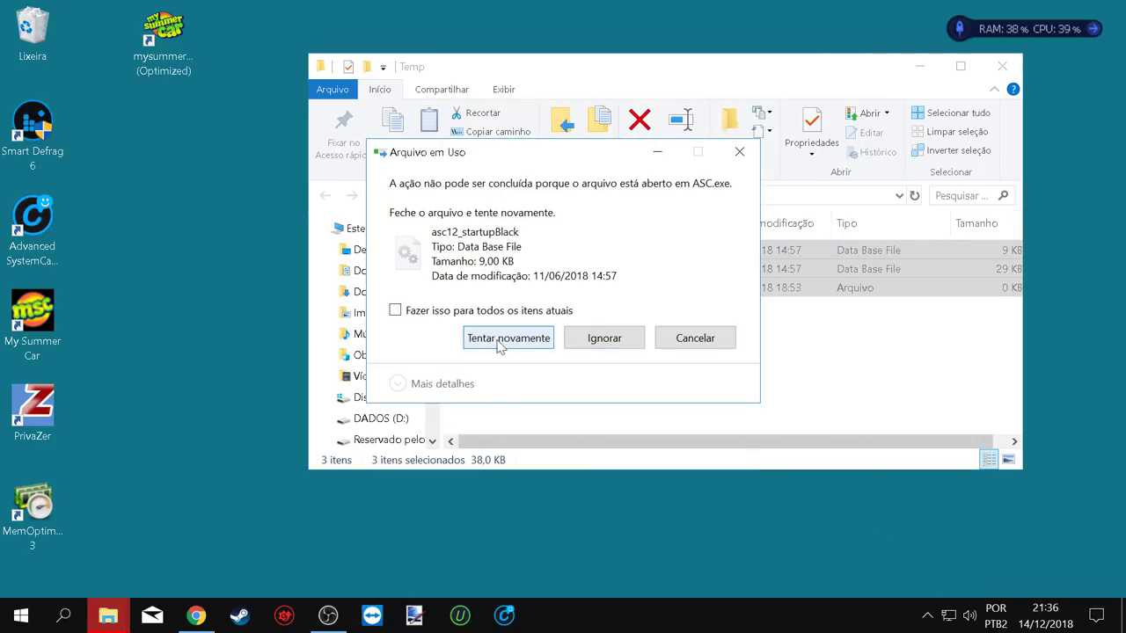
pyautogui.click(576, 343)
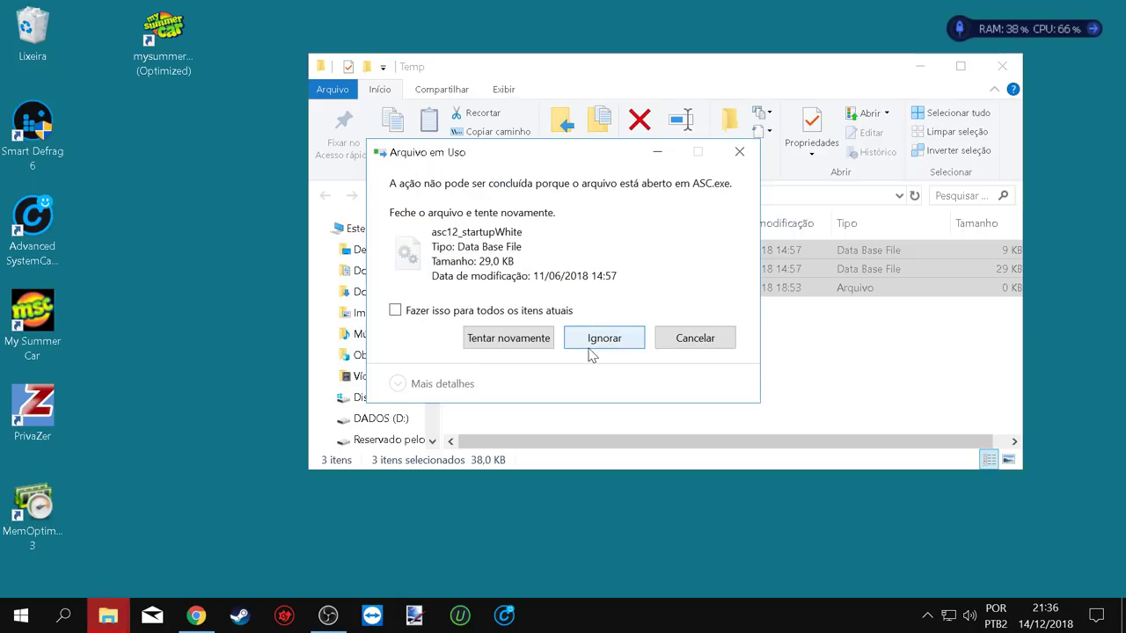
pyautogui.click(589, 345)
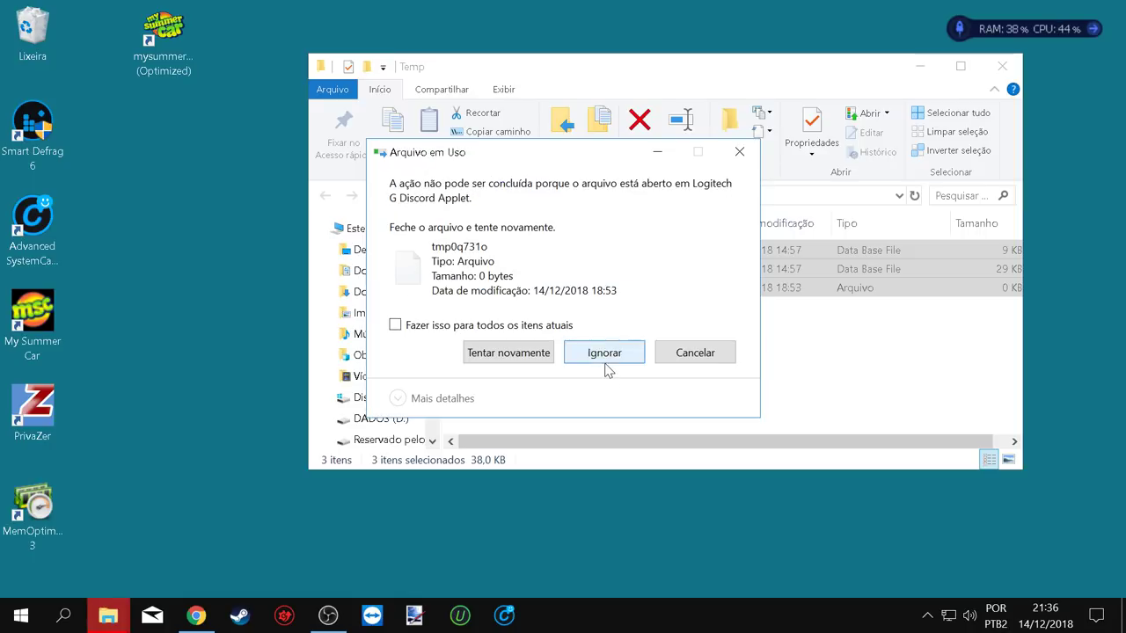
pyautogui.click(605, 361)
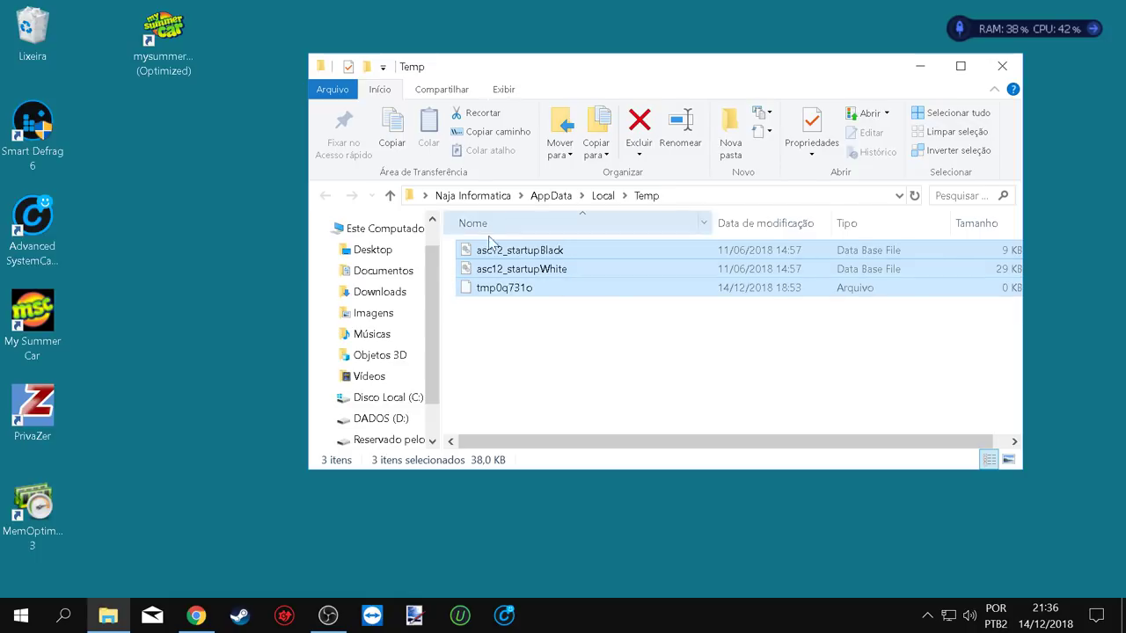
pyautogui.click(992, 74)
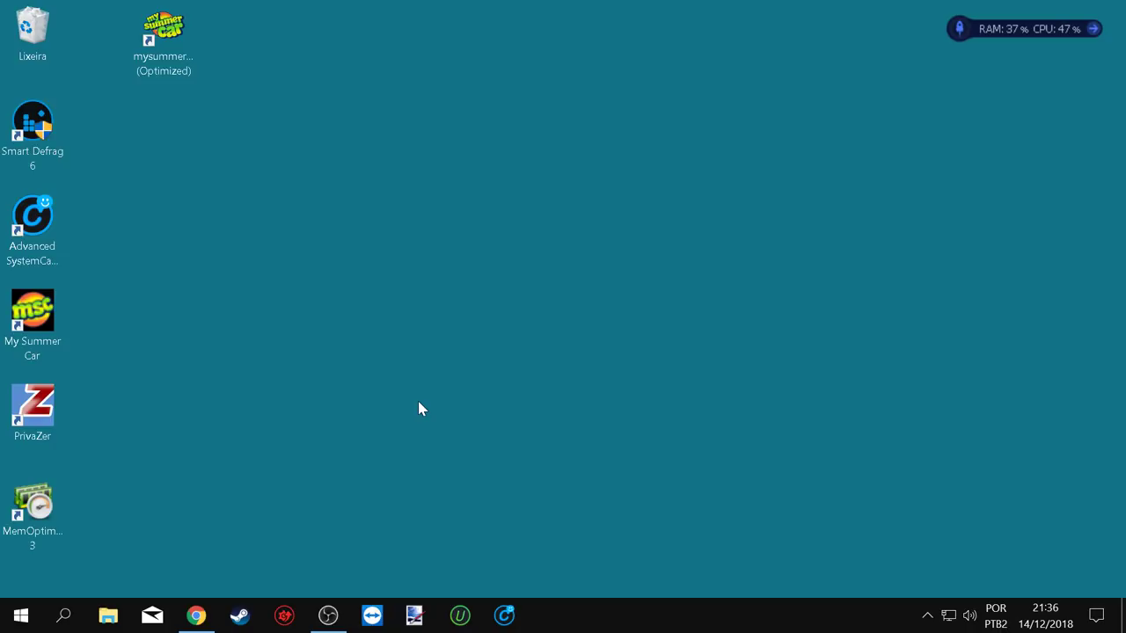
# Open the System Configuration utility by running the command msconfig.
pyautogui.press('super+r')
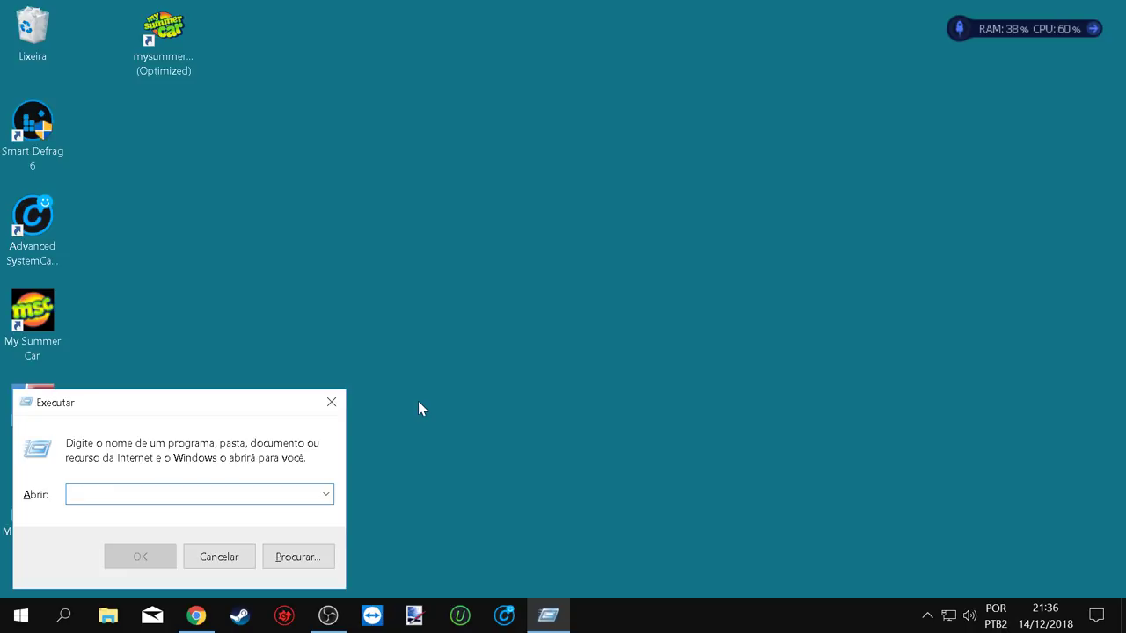
pyautogui.write('mscon')
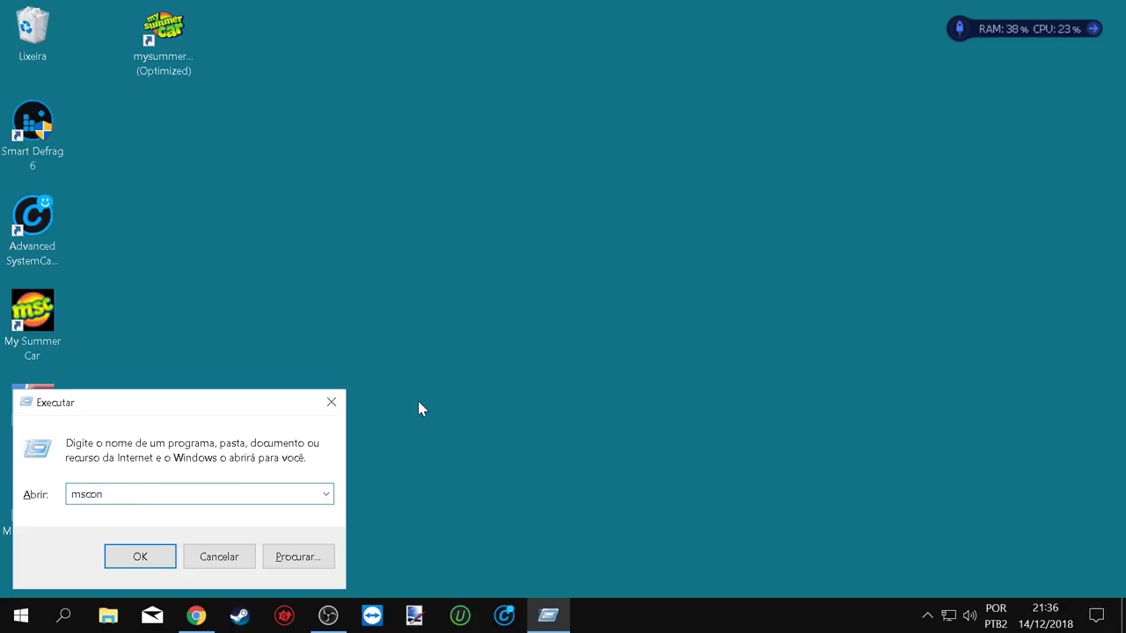
pyautogui.write('gig')
pyautogui.press('Return')
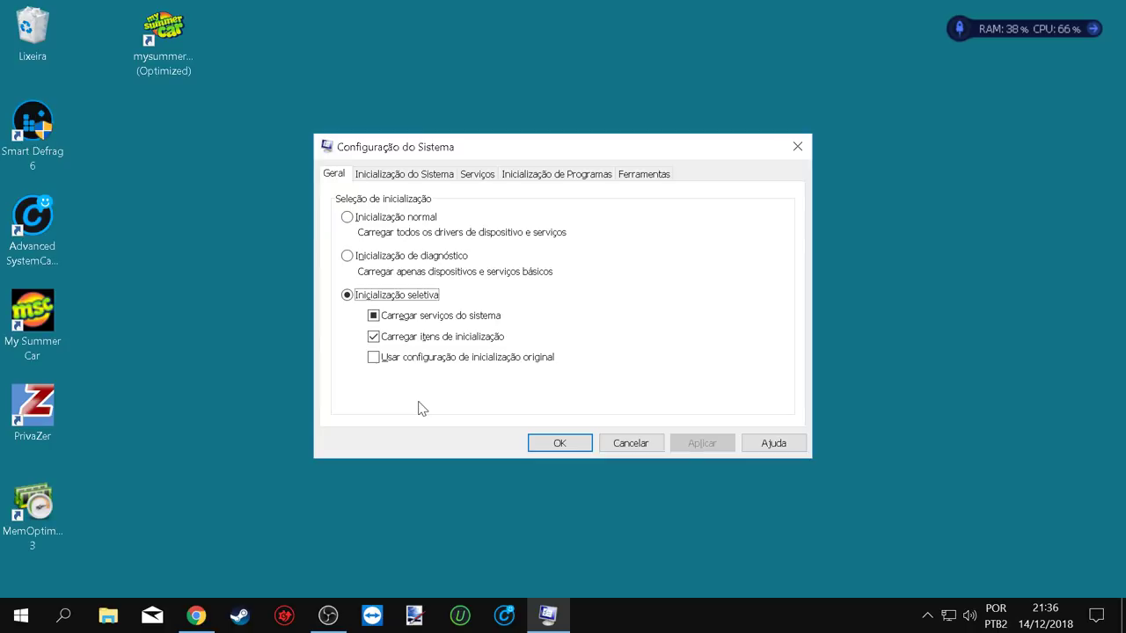
# Set the number of processors to 4 in the advanced boot options of the Windows installation.
pyautogui.click(406, 175)
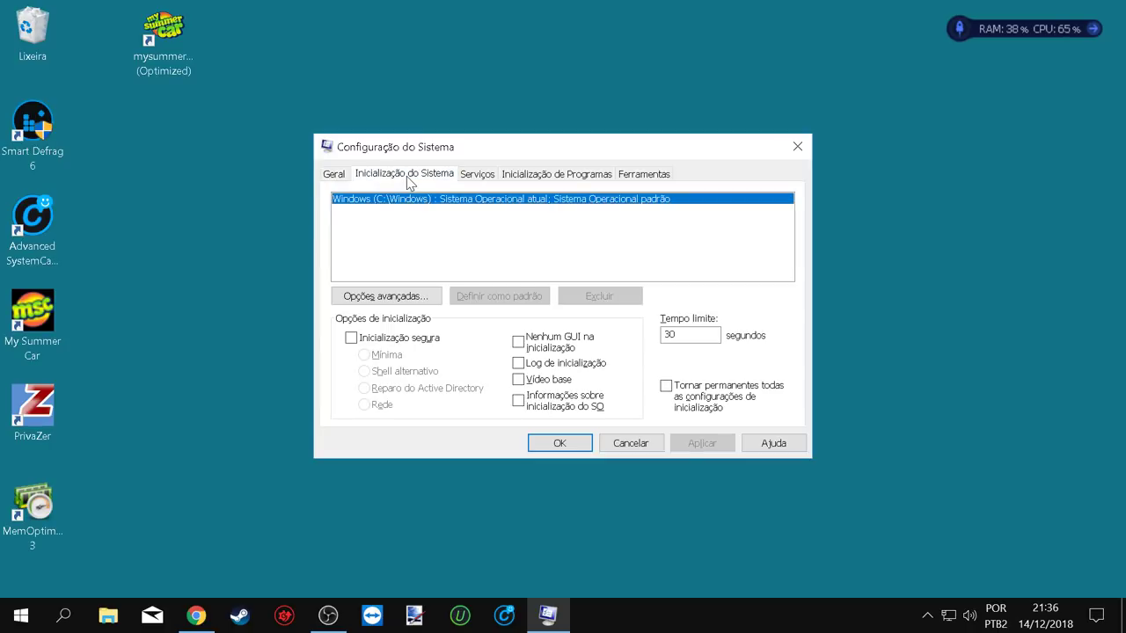
pyautogui.click(387, 296)
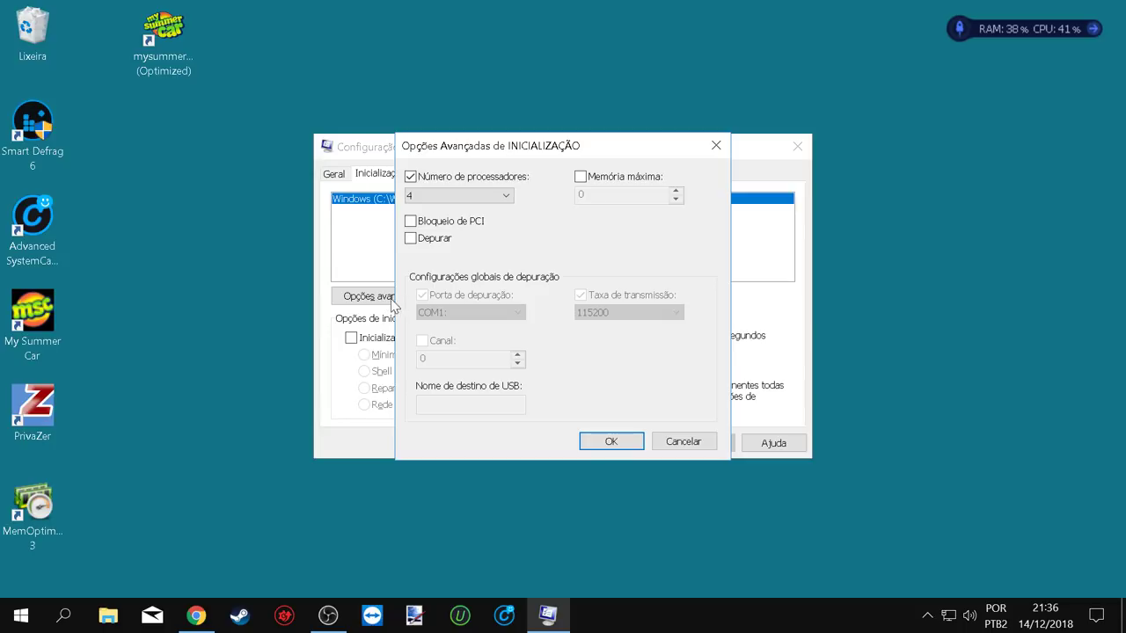
pyautogui.click(475, 197)
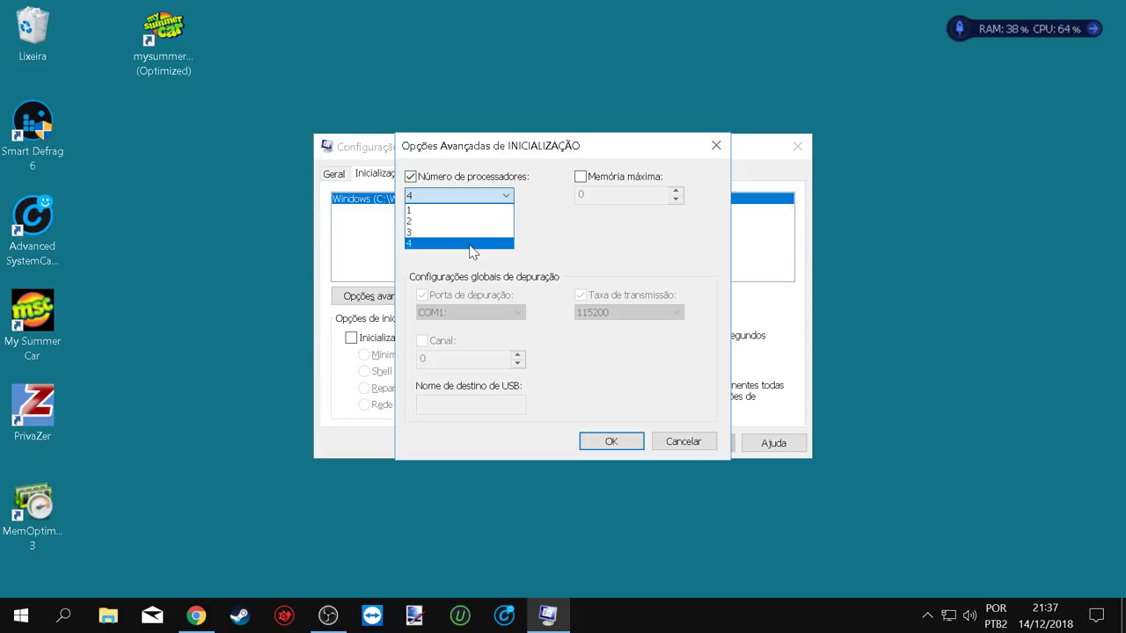
pyautogui.click(470, 247)
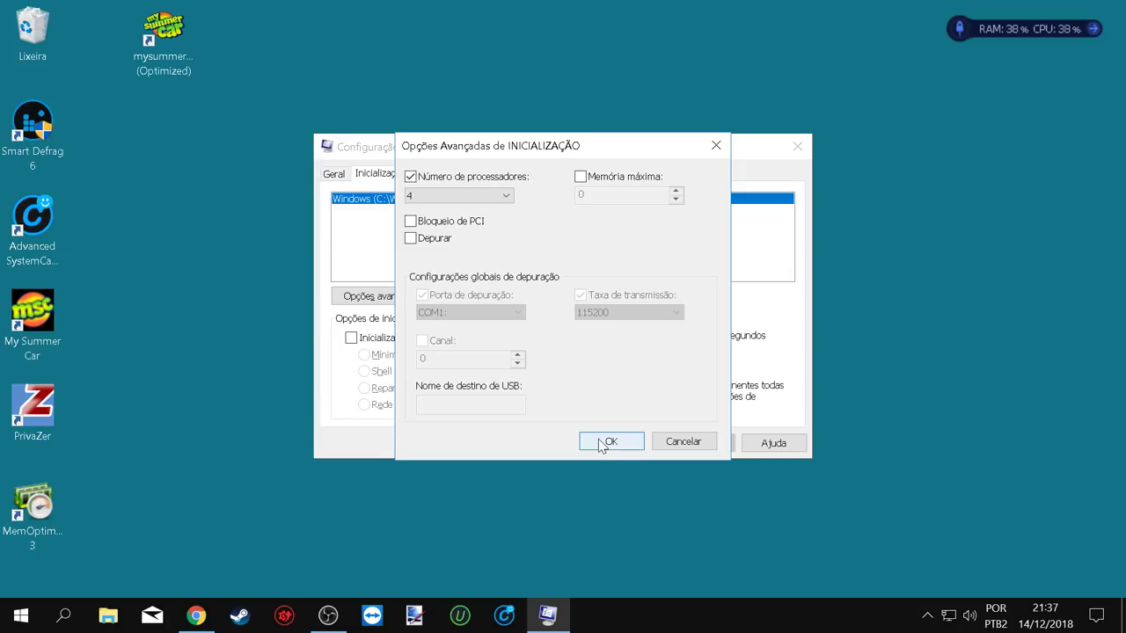
pyautogui.click(606, 442)
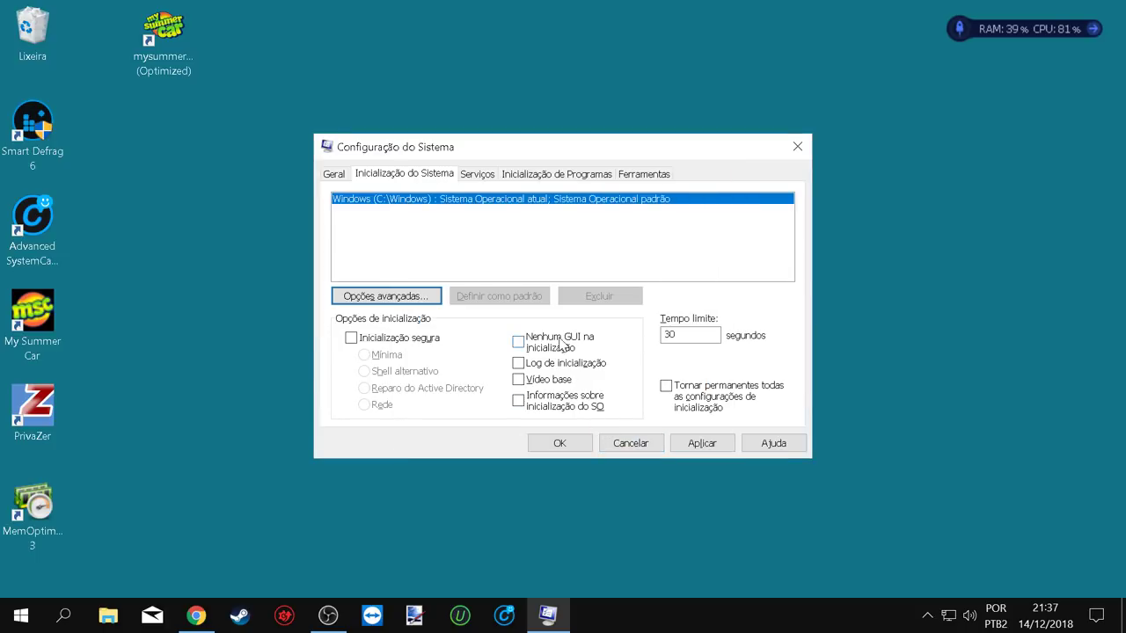
# Disable CortexLauncher.exe in Task Manager's list of startup programs, and close Task Manager and System Configuration.
pyautogui.click(556, 175)
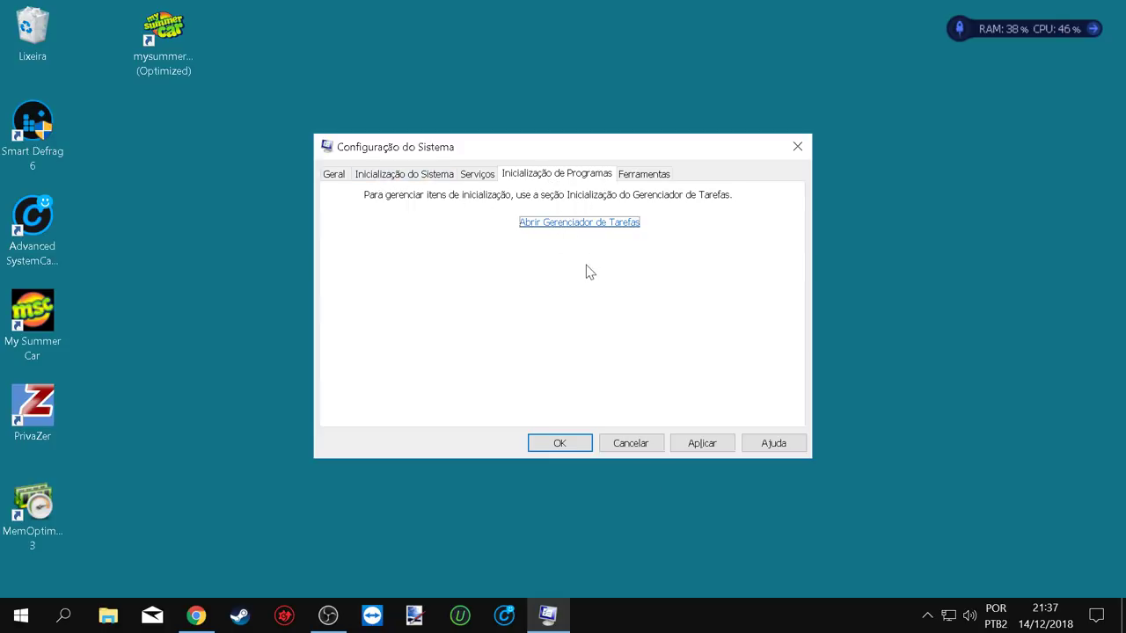
pyautogui.click(577, 223)
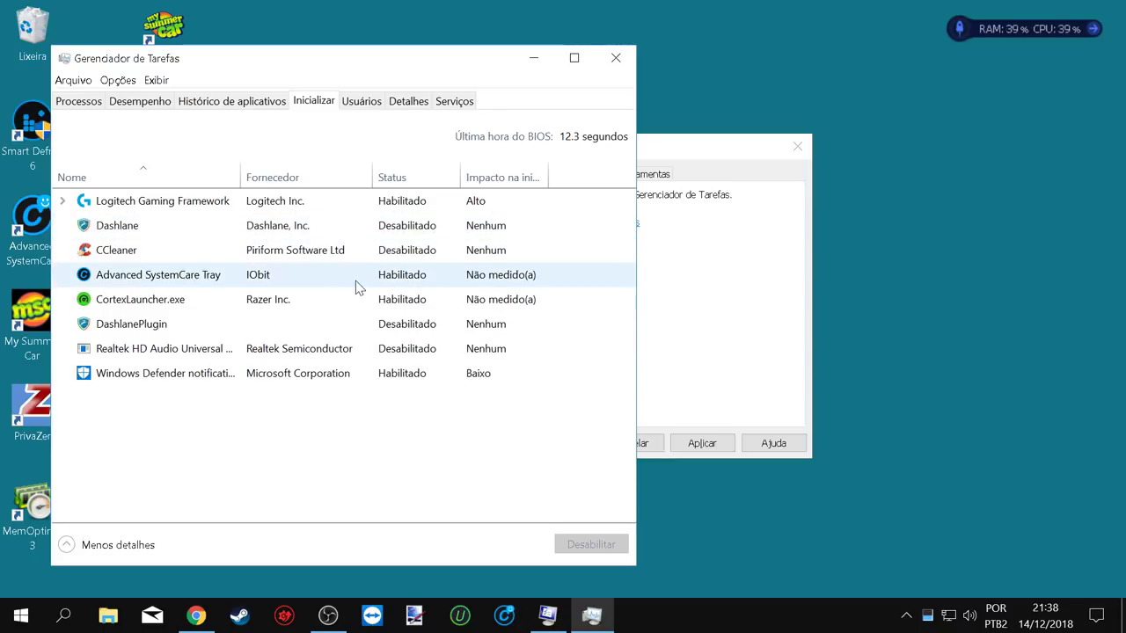
pyautogui.rightClick(373, 304)
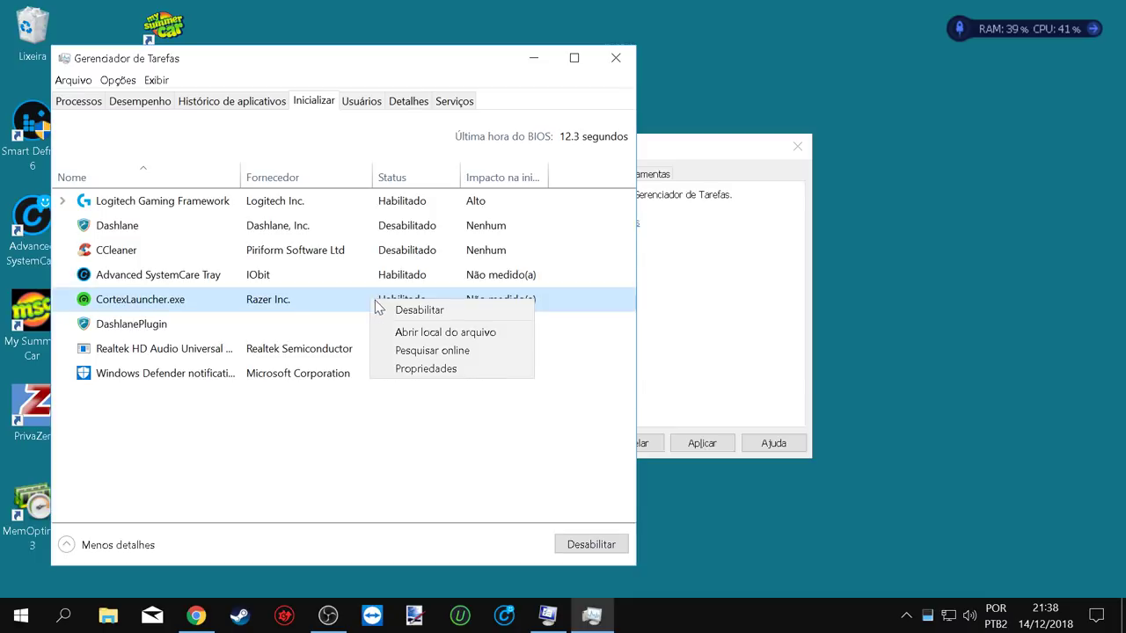
pyautogui.click(405, 311)
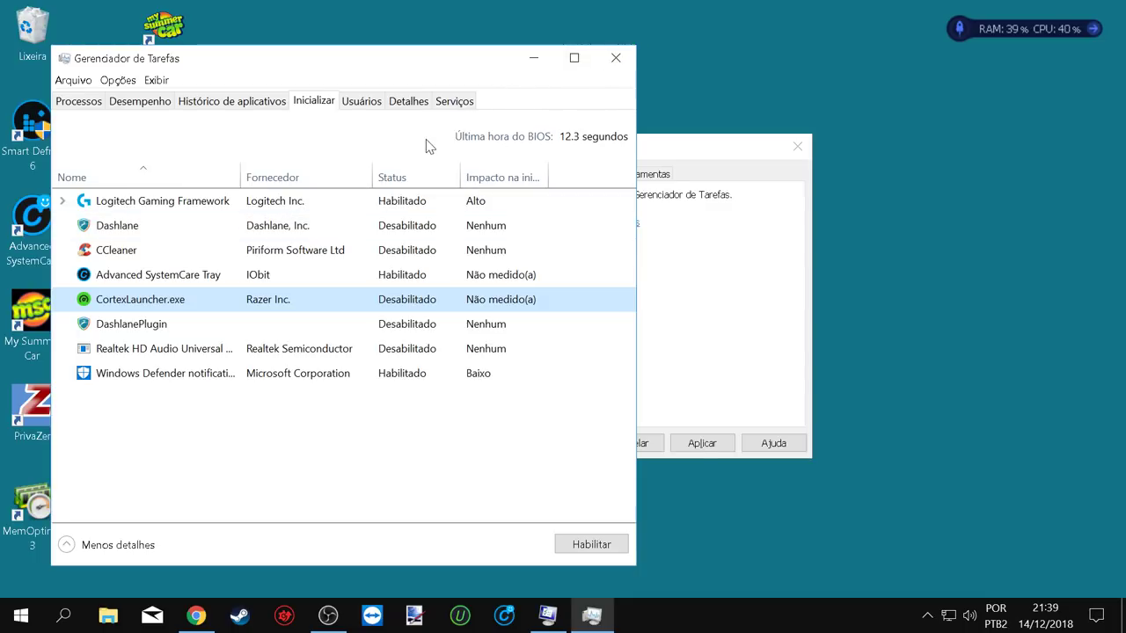
pyautogui.click(615, 57)
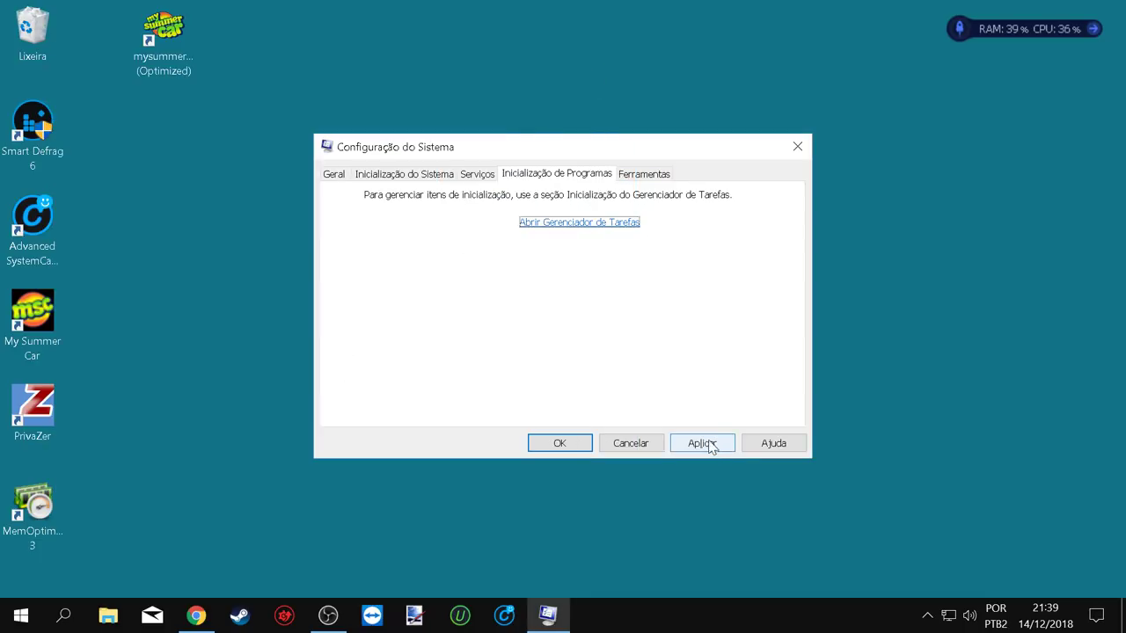
pyautogui.click(797, 147)
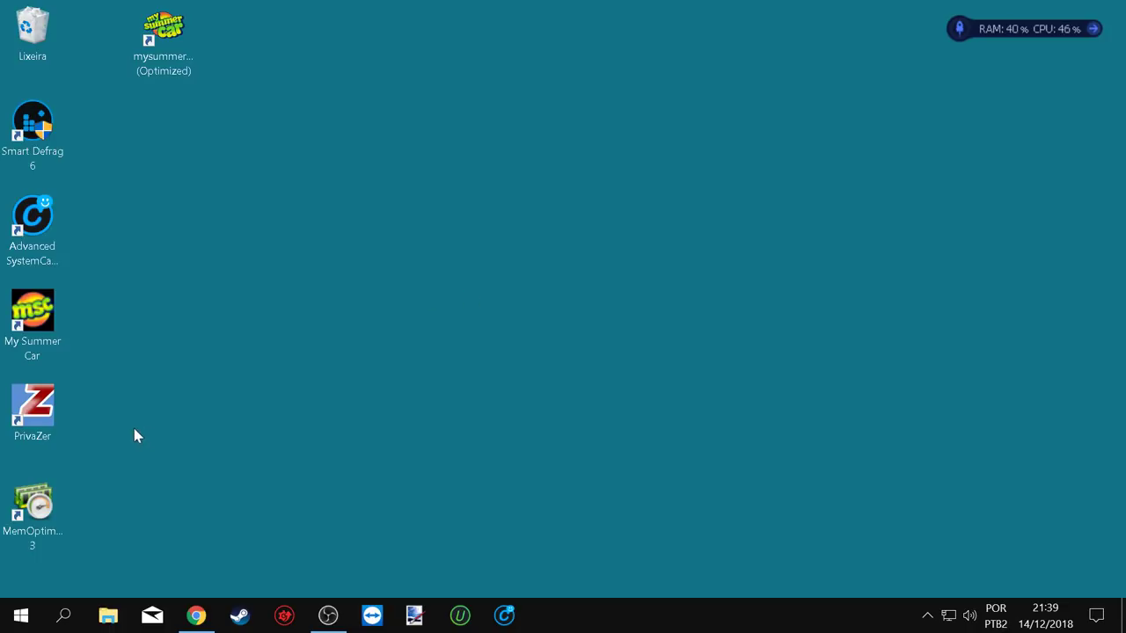
pyautogui.click(928, 615)
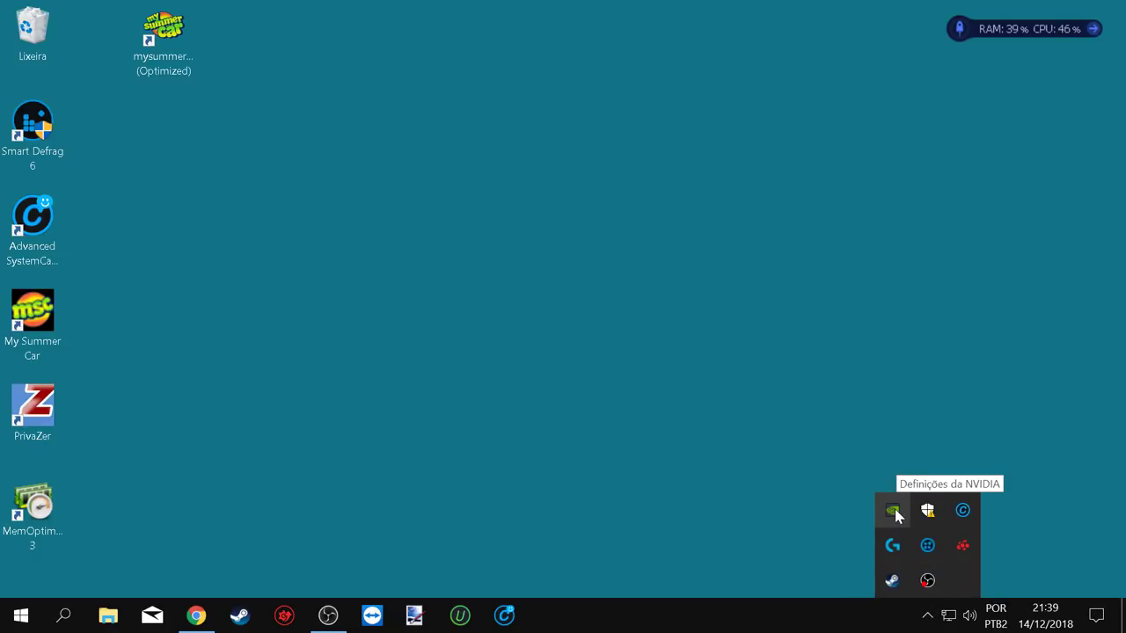
pyautogui.rightClick(896, 516)
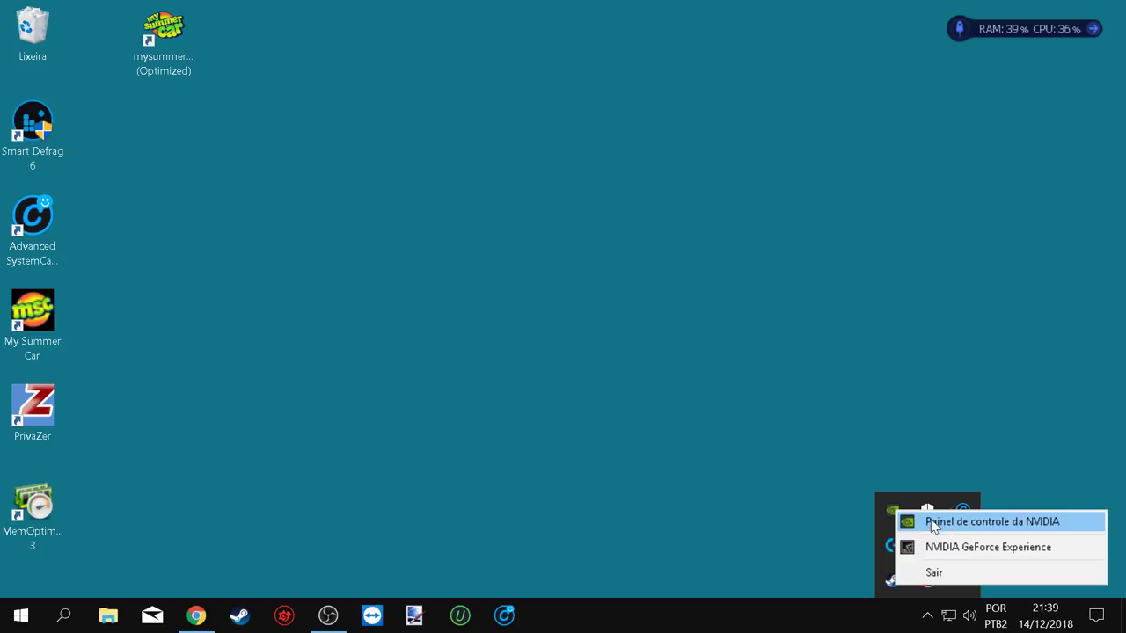
pyautogui.click(694, 276)
pyautogui.rightClick(695, 277)
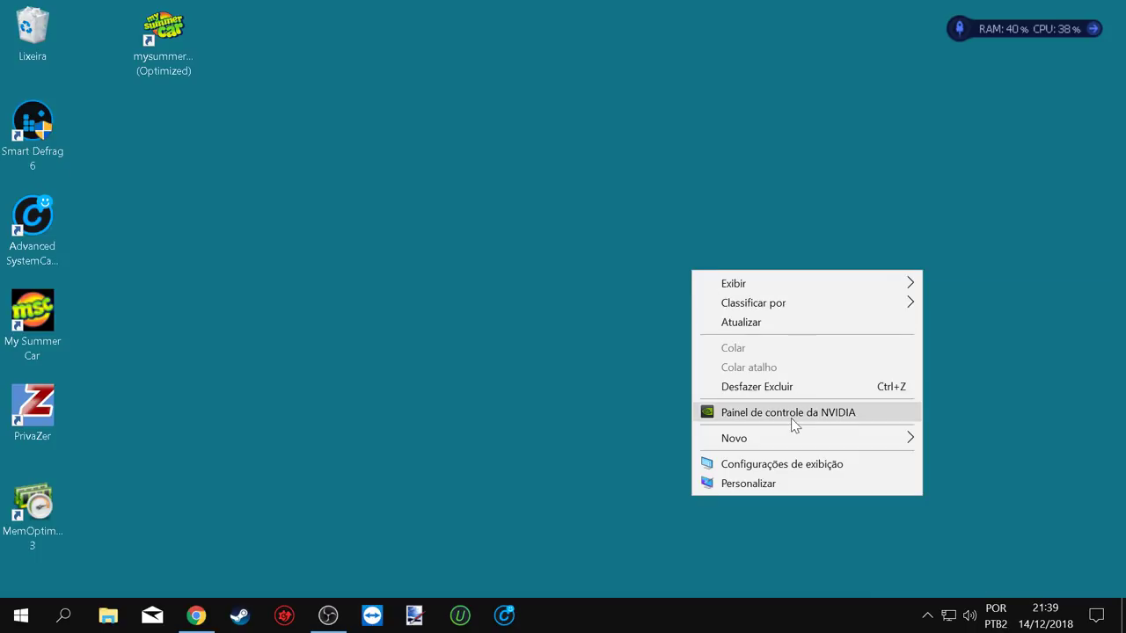
pyautogui.rightClick(571, 300)
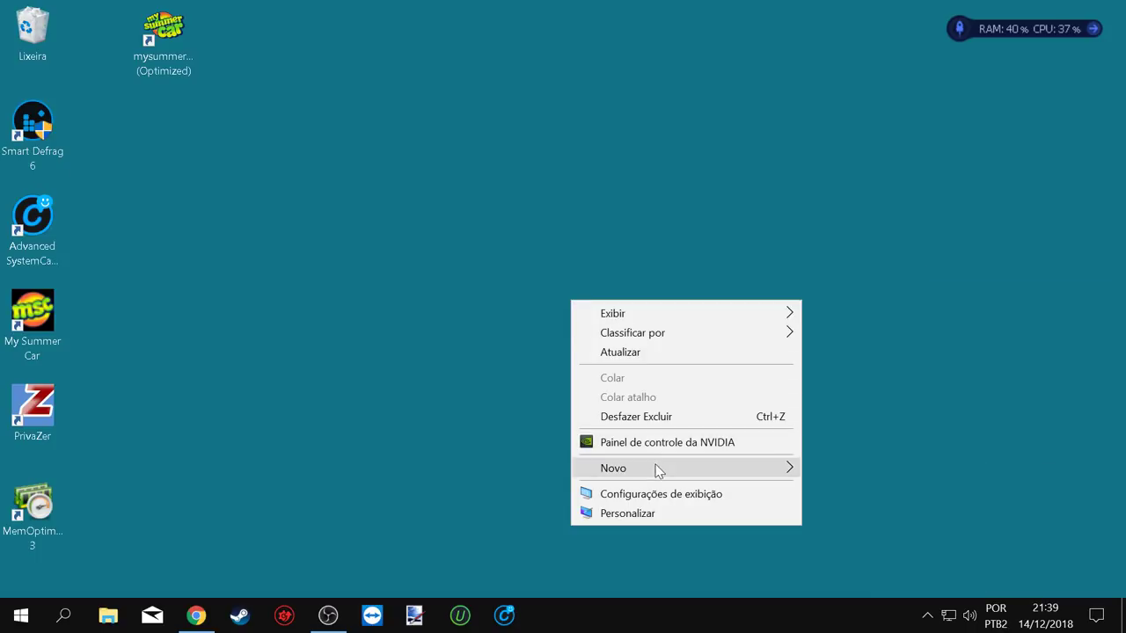
pyautogui.click(926, 617)
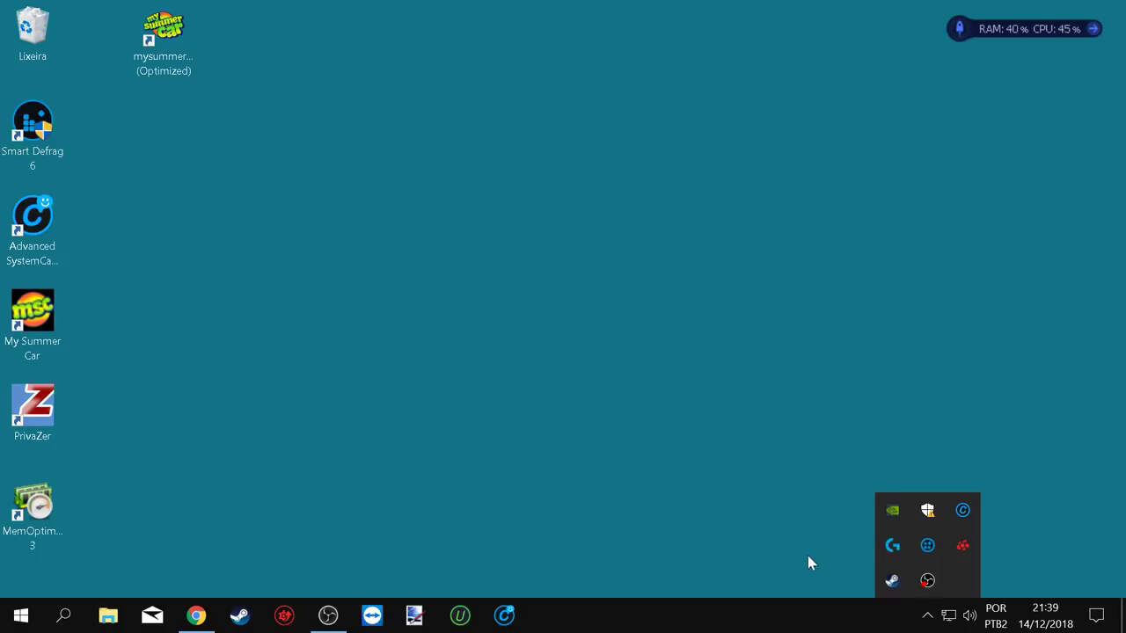
# Open the NVIDIA Control Panel and view the page for adjusting image settings with preview.
pyautogui.rightClick(671, 315)
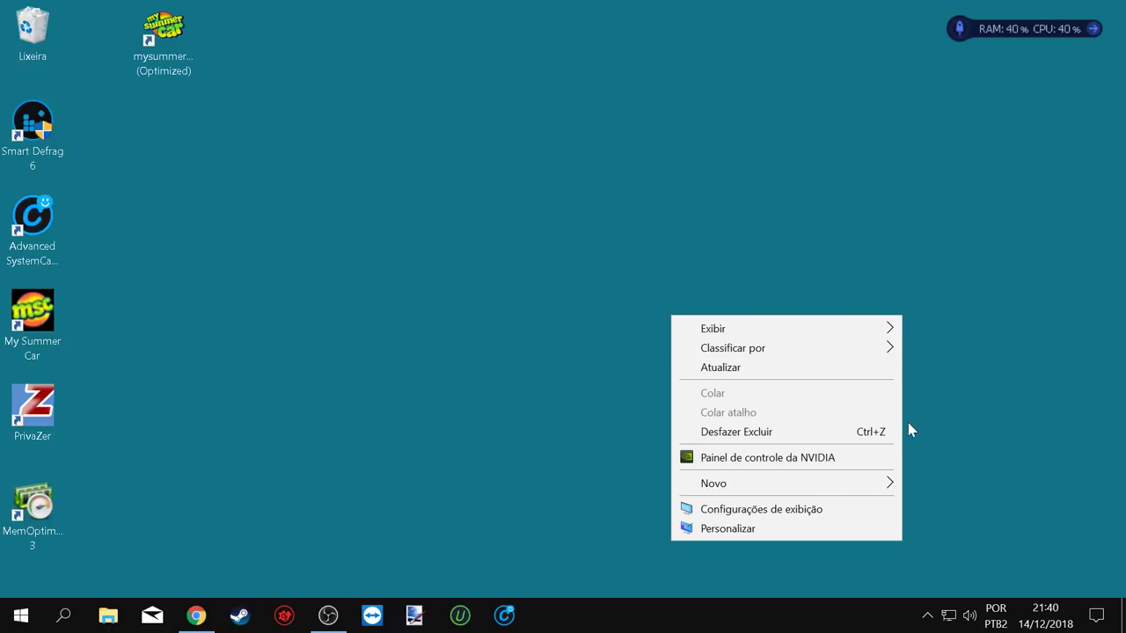
pyautogui.click(777, 465)
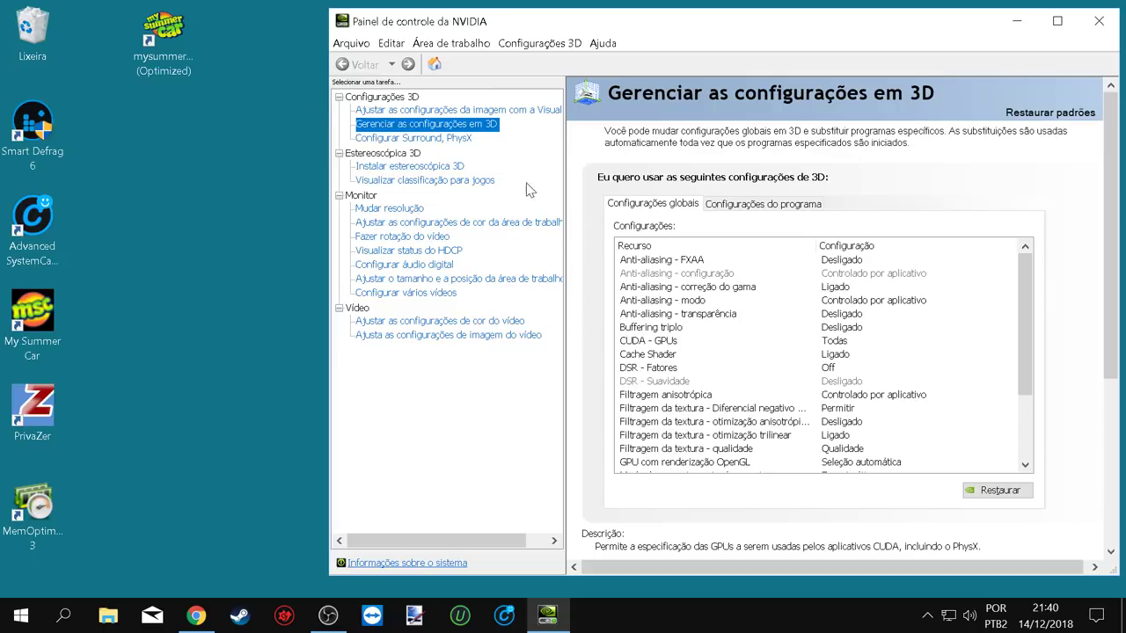
pyautogui.click(422, 110)
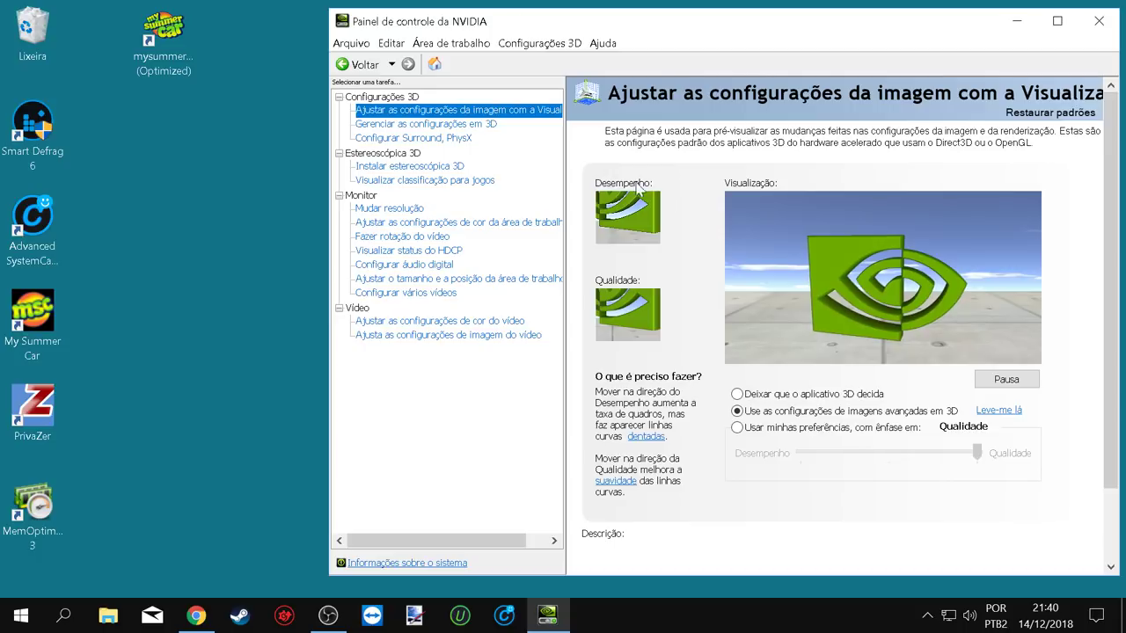
pyautogui.moveTo(895, 461)
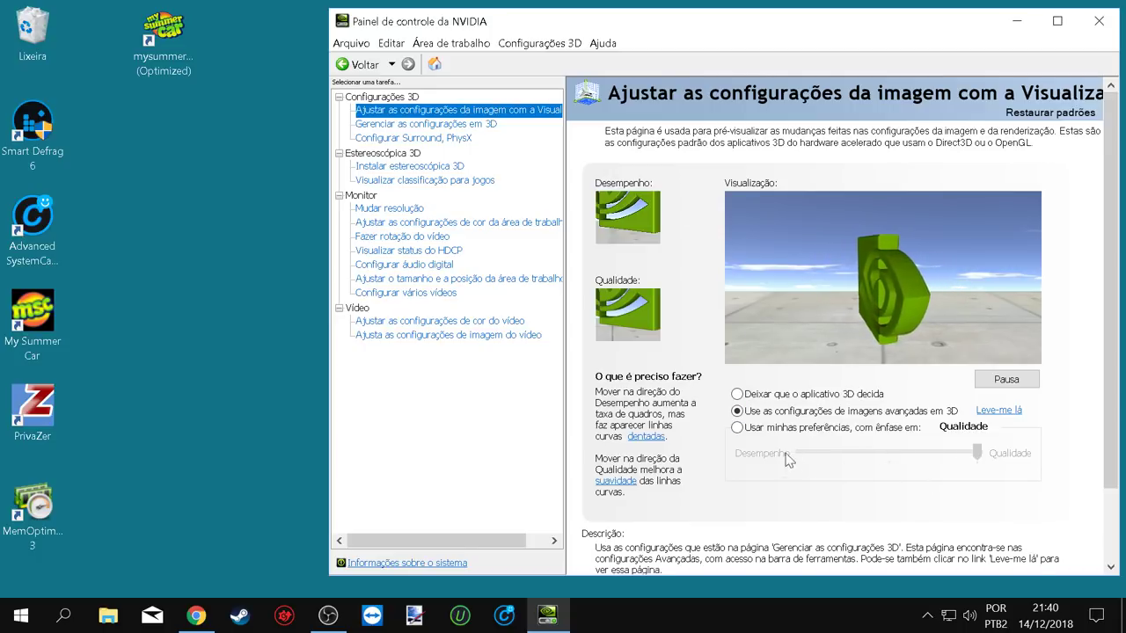
pyautogui.moveTo(975, 464)
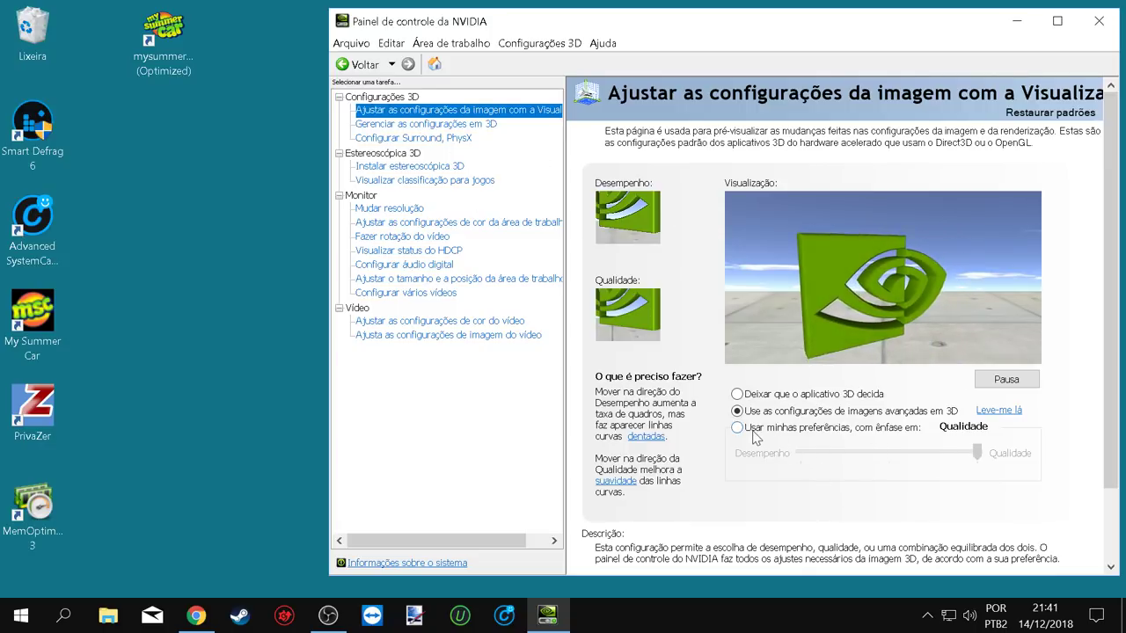
# Set vertical sync (Sincronização vertical) to "Usar a configuração do aplicativo 3D" in the global 3D settings.
pyautogui.click(471, 127)
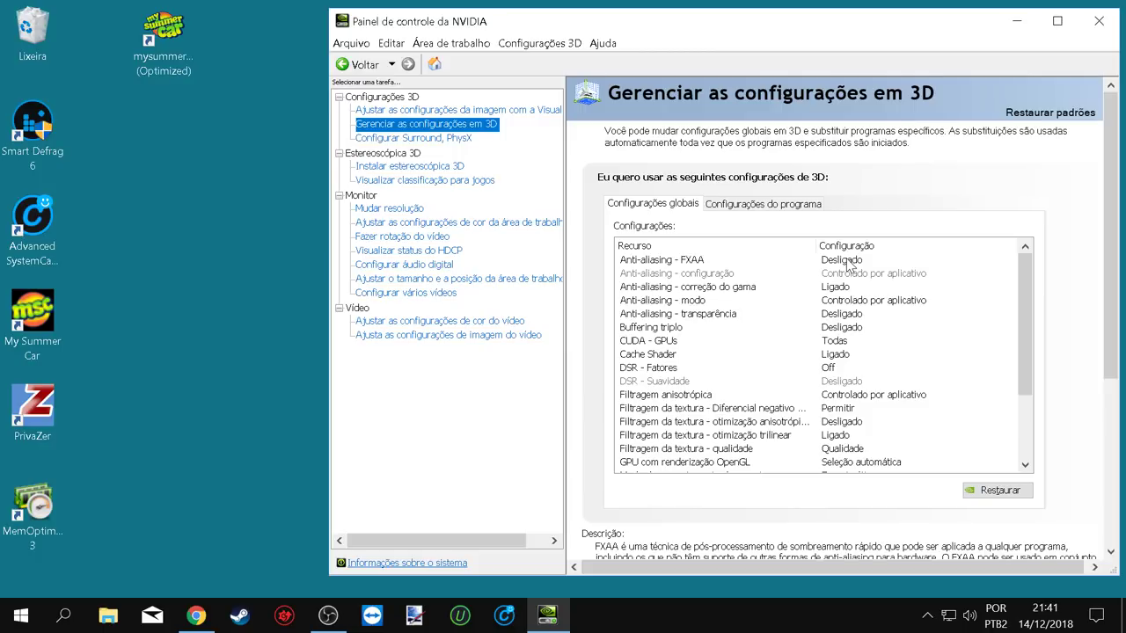
pyautogui.moveTo(1027, 288); pyautogui.dragTo(1026, 356)
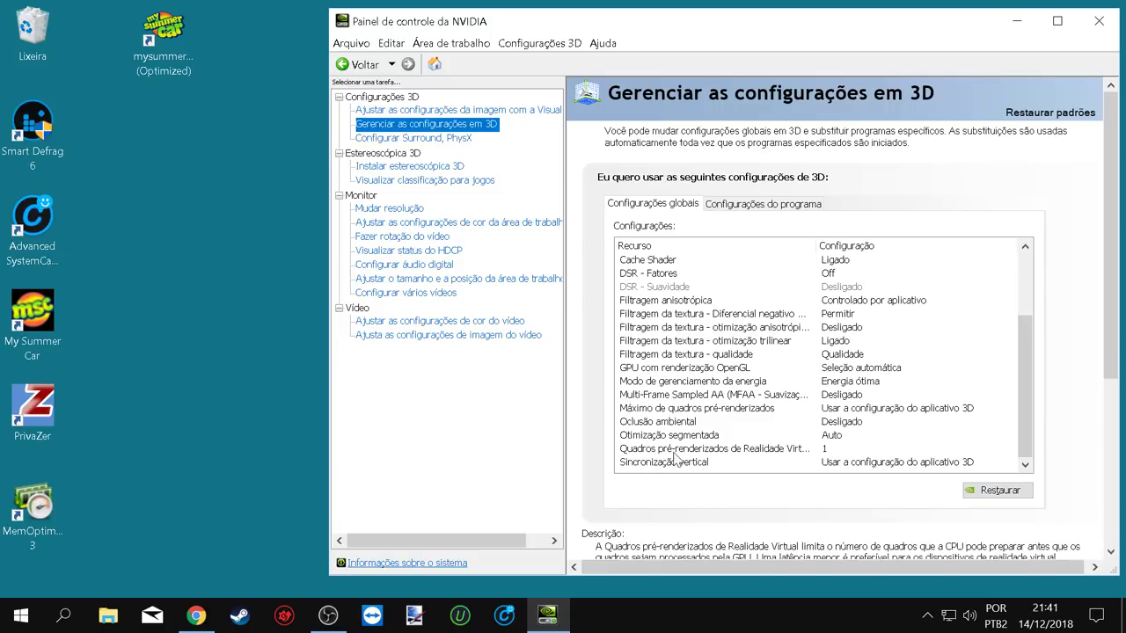
pyautogui.moveTo(698, 460)
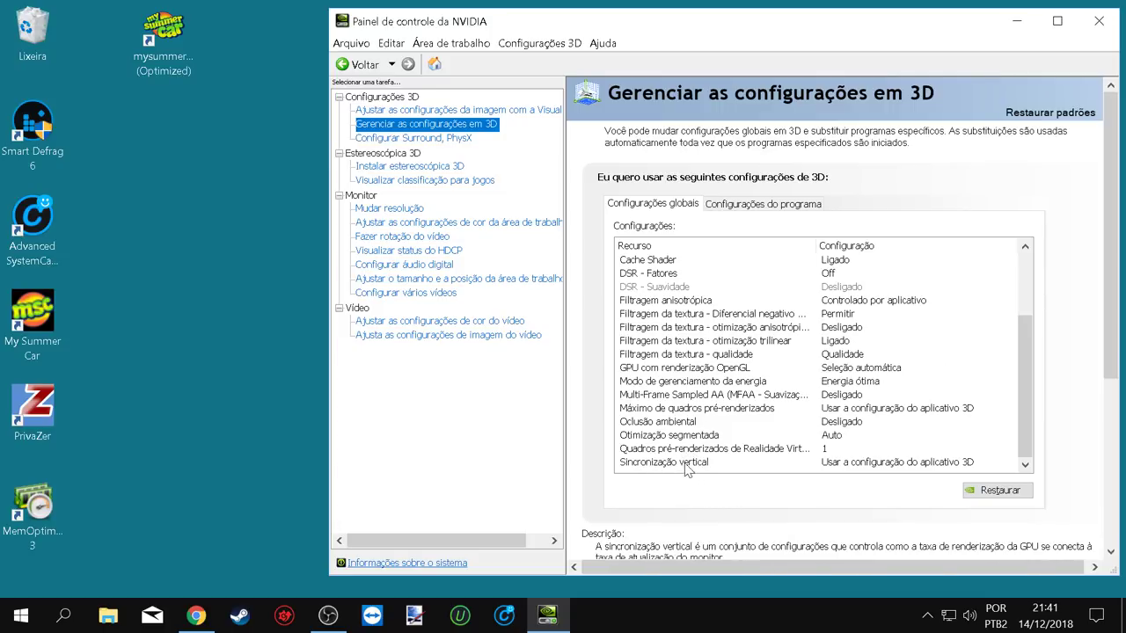
pyautogui.click(829, 466)
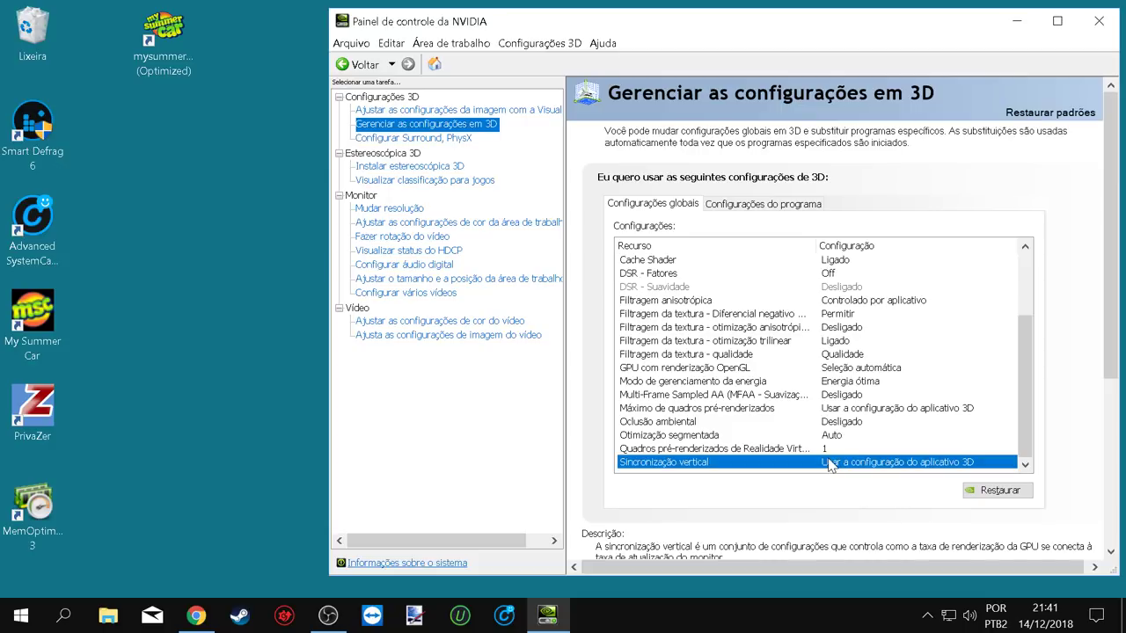
pyautogui.click(839, 465)
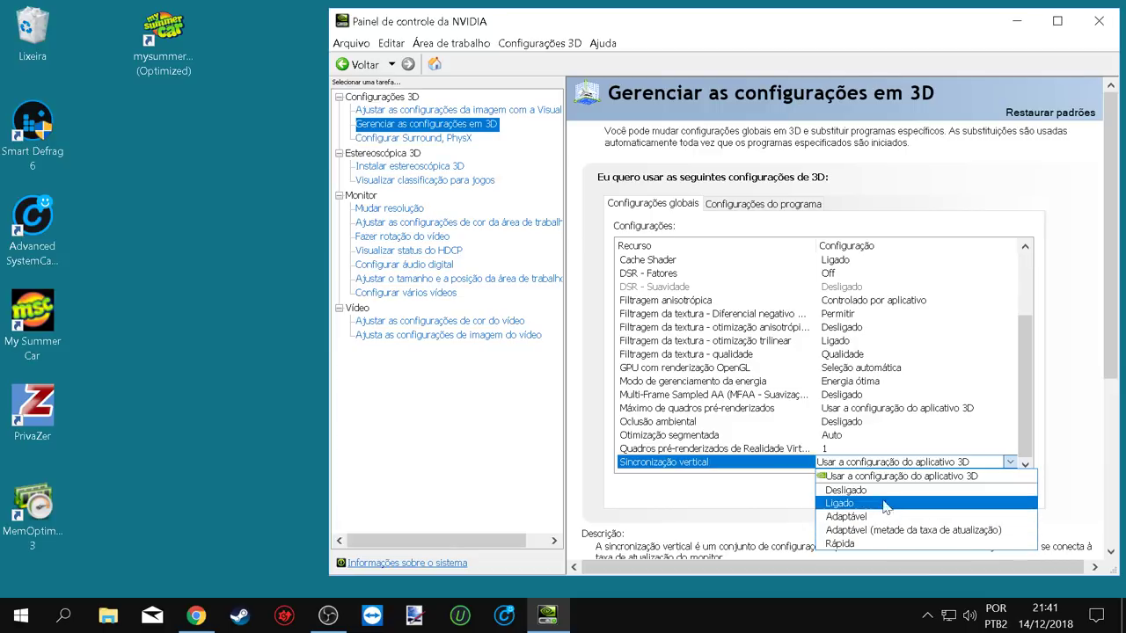
pyautogui.click(934, 482)
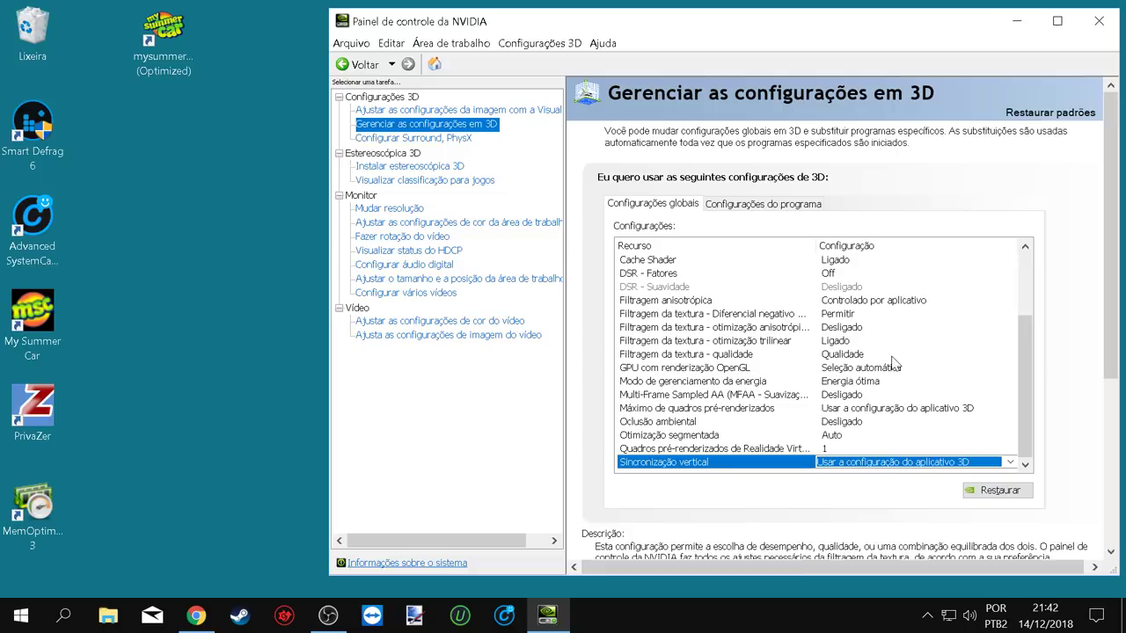
# Set threaded optimization (Otimização segmentada) to Auto in the global 3D settings.
pyautogui.moveTo(1022, 387); pyautogui.dragTo(1018, 333)
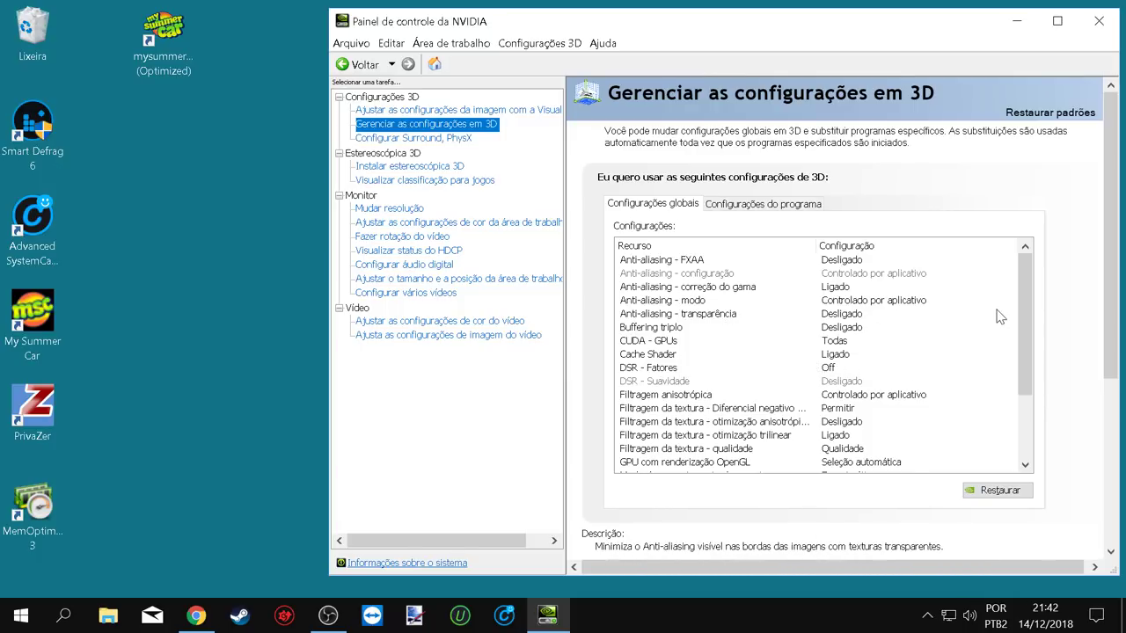
pyautogui.moveTo(1028, 296); pyautogui.dragTo(1023, 353)
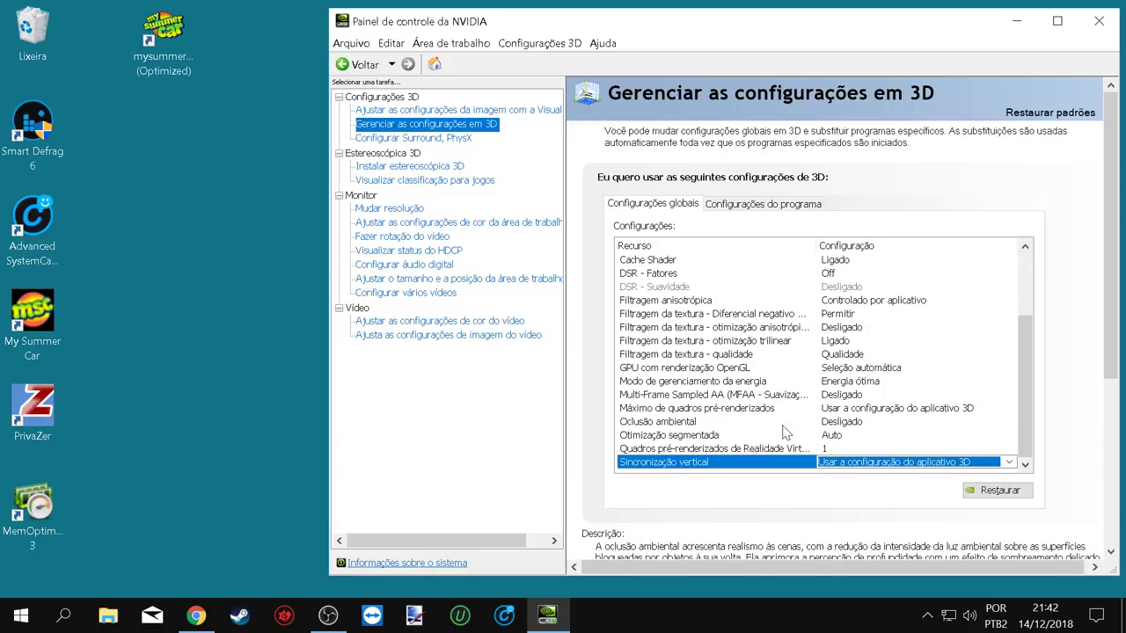
pyautogui.click(711, 438)
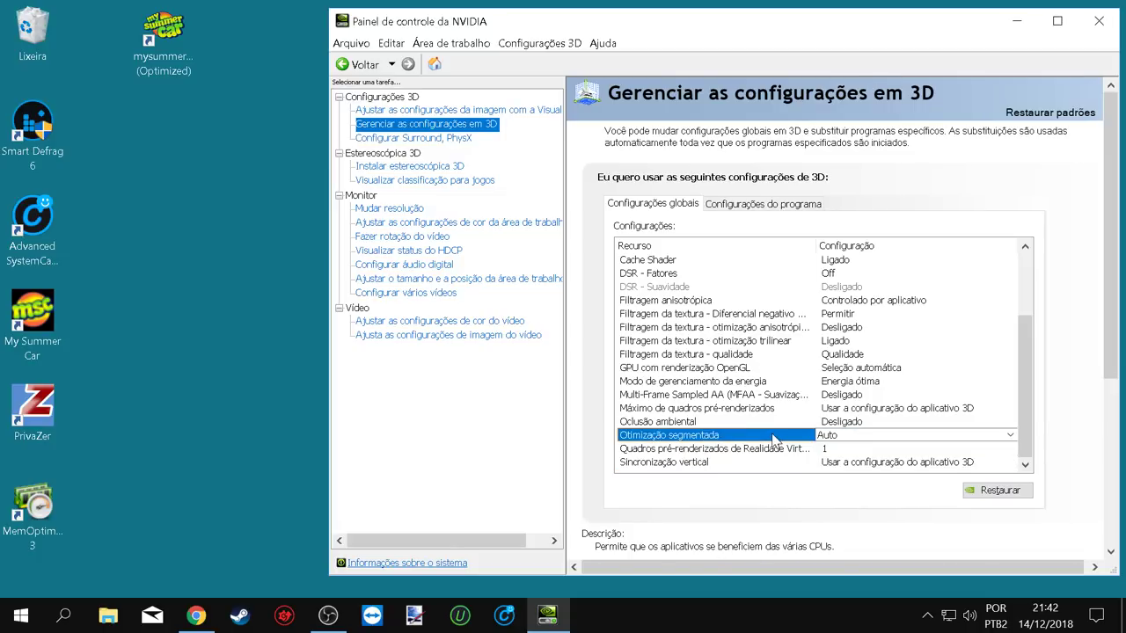
pyautogui.click(828, 436)
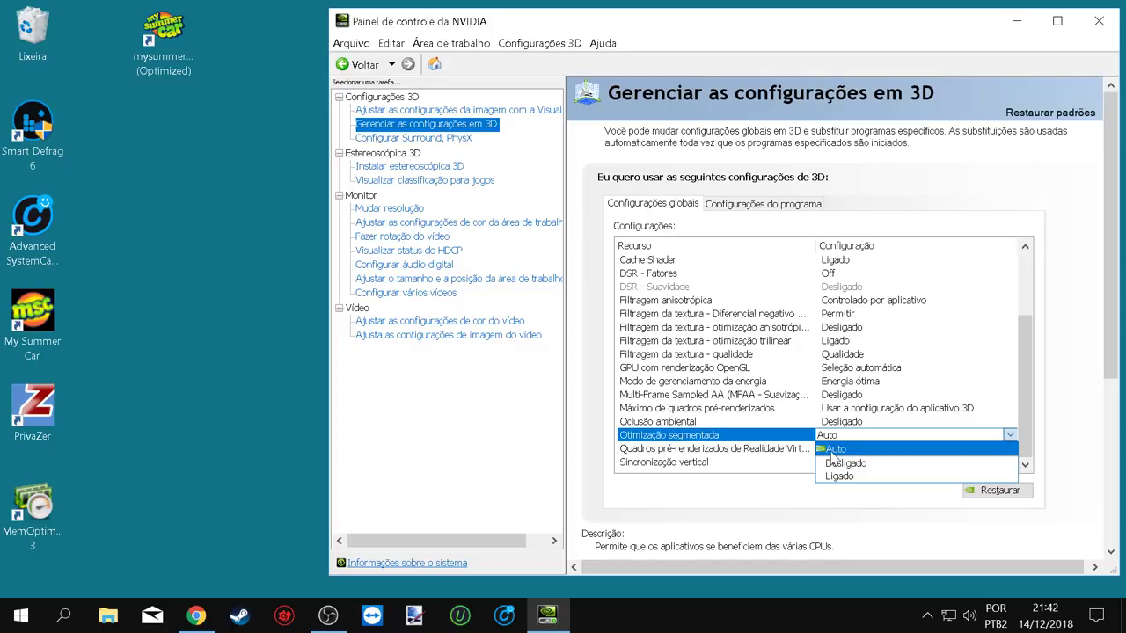
pyautogui.click(836, 449)
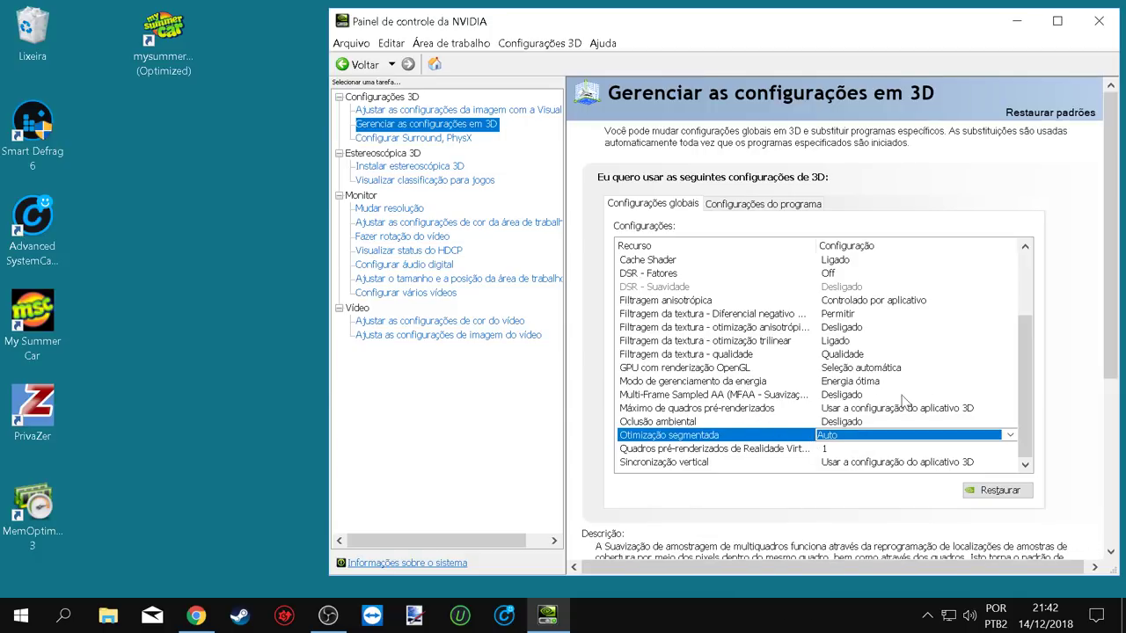
# Set Multi-Frame Sampled AA (MFAA) to Desligado in the global 3D settings.
pyautogui.click(850, 398)
pyautogui.click(846, 396)
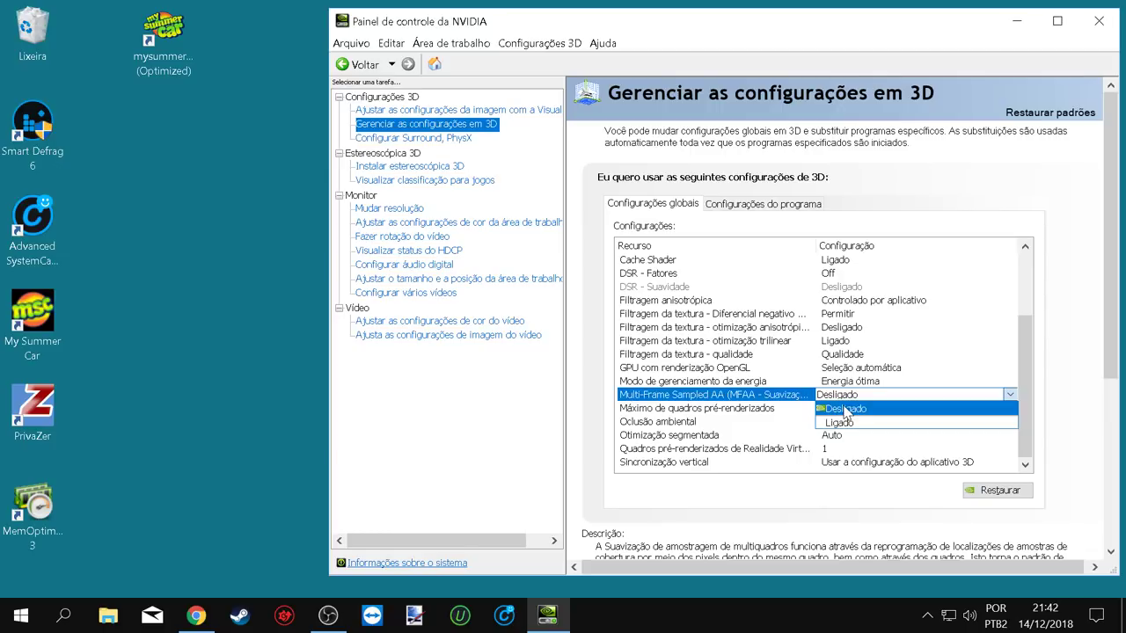
pyautogui.click(846, 410)
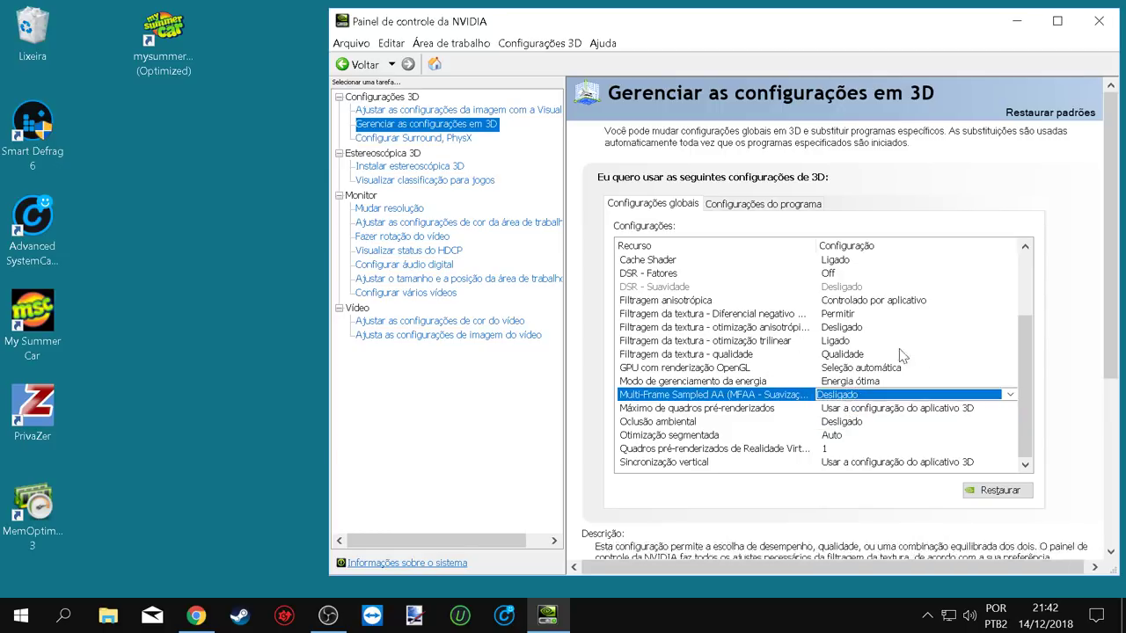
# Set anisotropic filtering (Filtragem anisotrópica) to "Controlado por aplicativo" in the global 3D settings.
pyautogui.moveTo(1024, 381); pyautogui.dragTo(1021, 340)
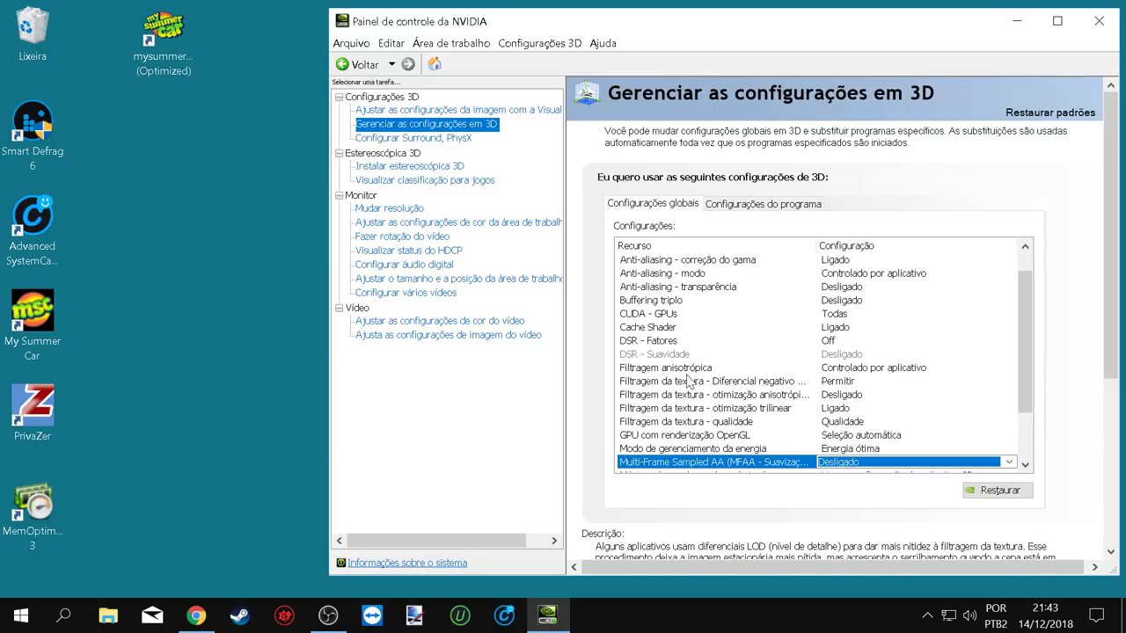
pyautogui.click(855, 369)
pyautogui.click(855, 370)
pyautogui.click(856, 370)
pyautogui.click(857, 370)
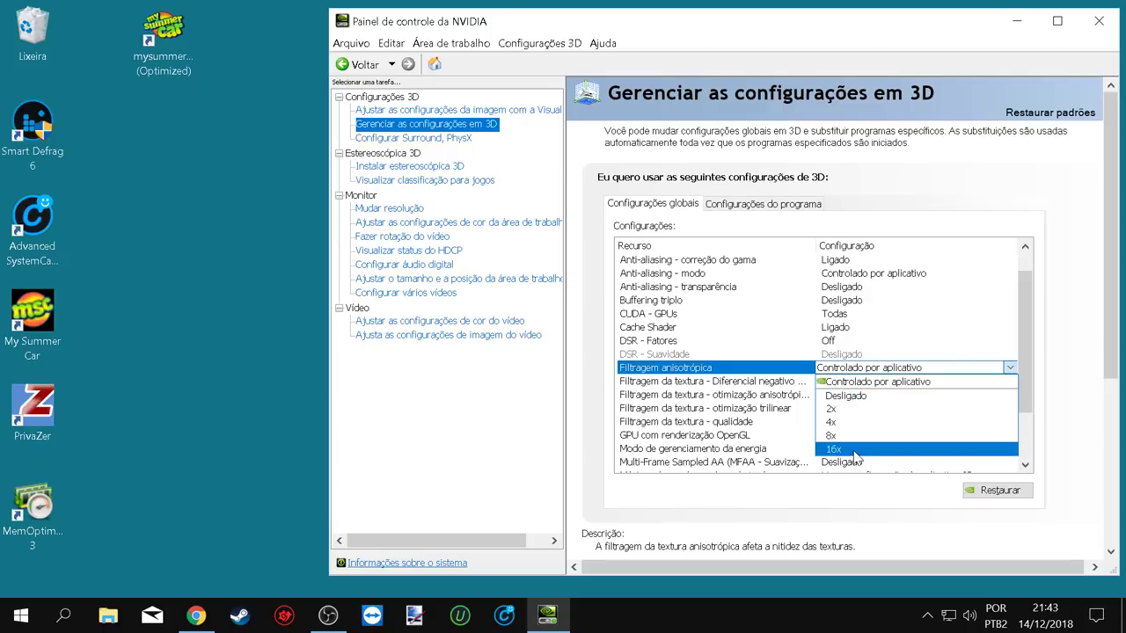
pyautogui.click(871, 387)
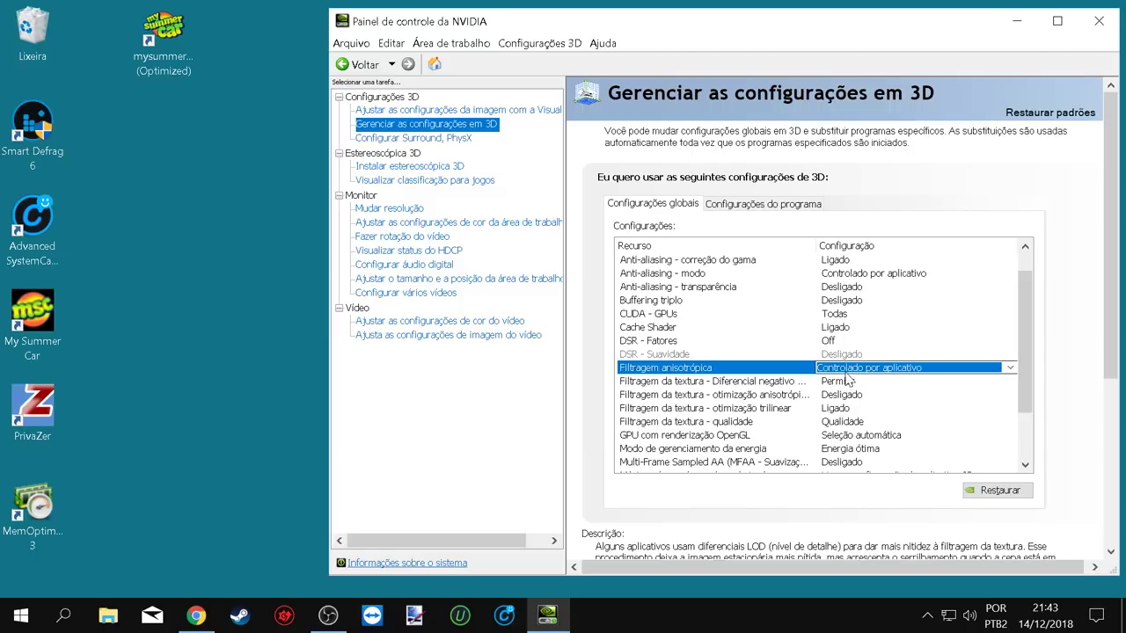
# Review the PhysX processor choices on the Surround, PhysX configuration page and close the NVIDIA Control Panel.
pyautogui.click(446, 139)
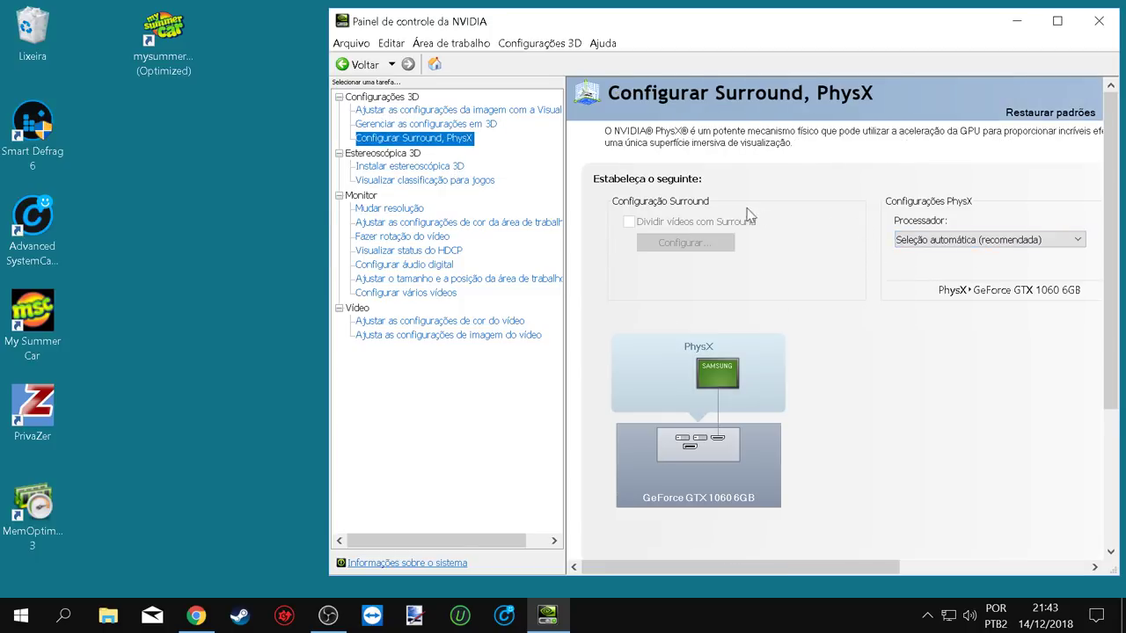
pyautogui.click(957, 248)
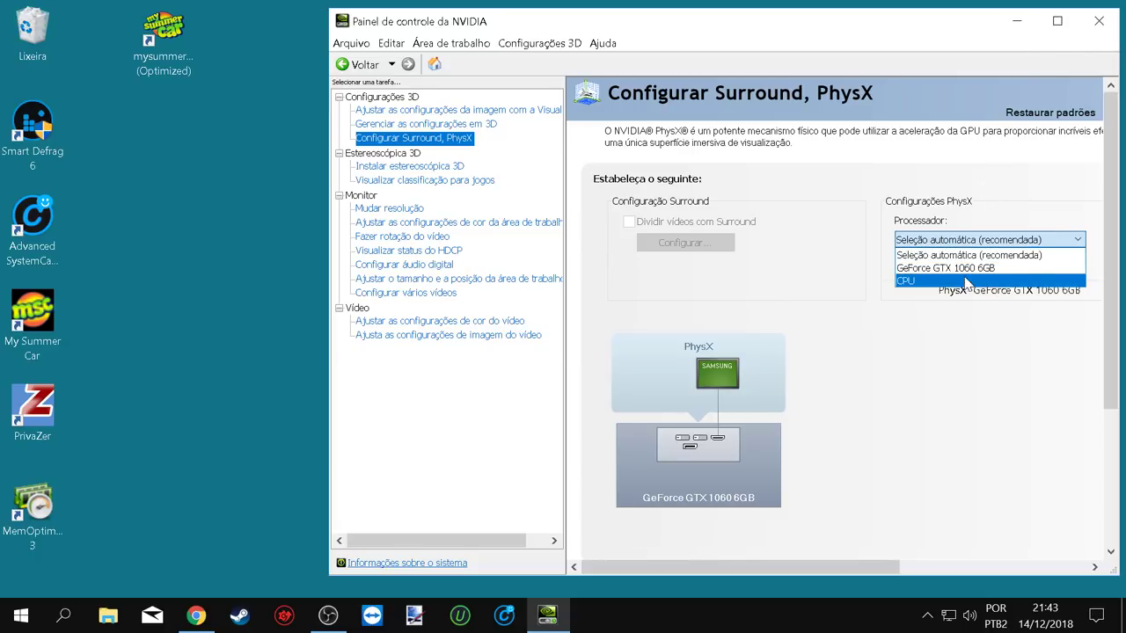
pyautogui.click(1099, 33)
pyautogui.click(1097, 25)
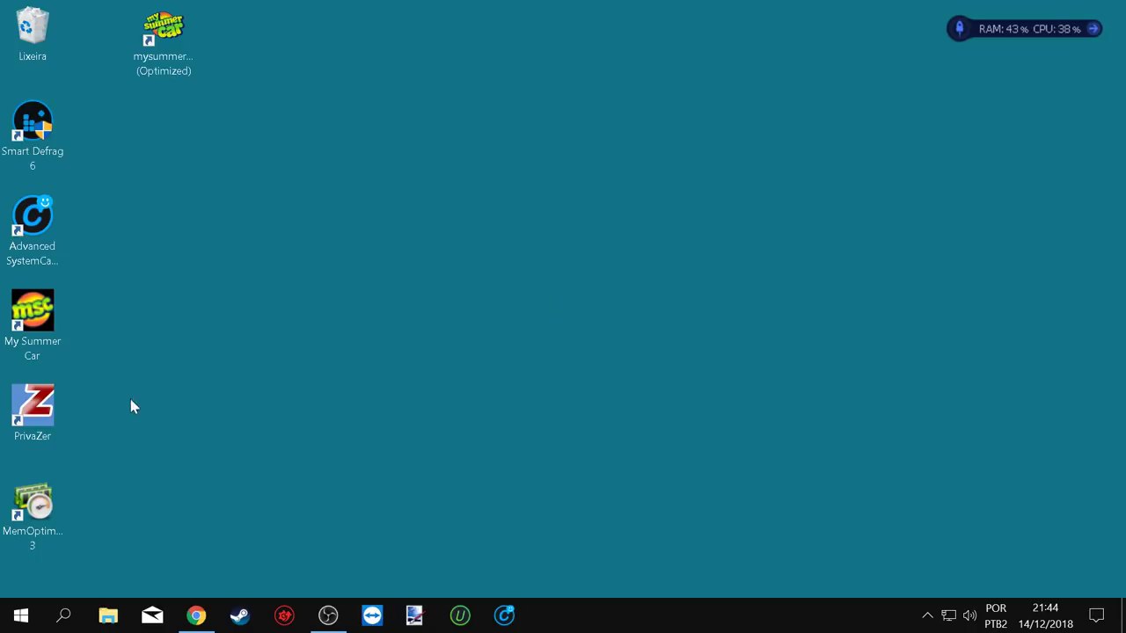
# Start PrivaZer and open the scan selection for a deep scan (Varredura profunda) of the computer.
pyautogui.doubleClick(51, 405)
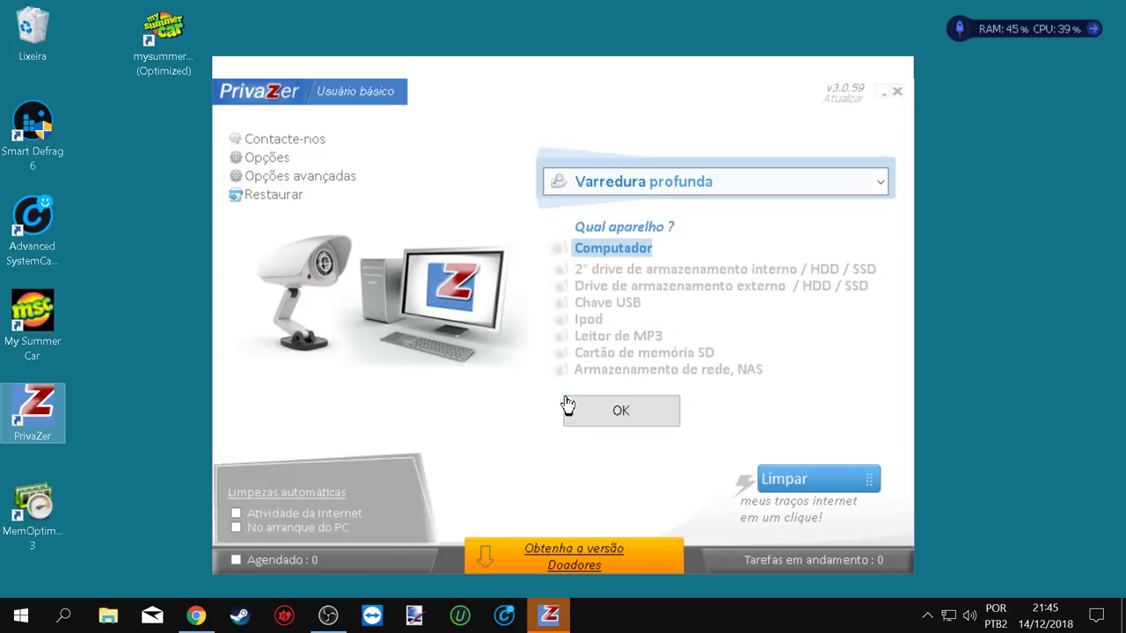
pyautogui.click(621, 413)
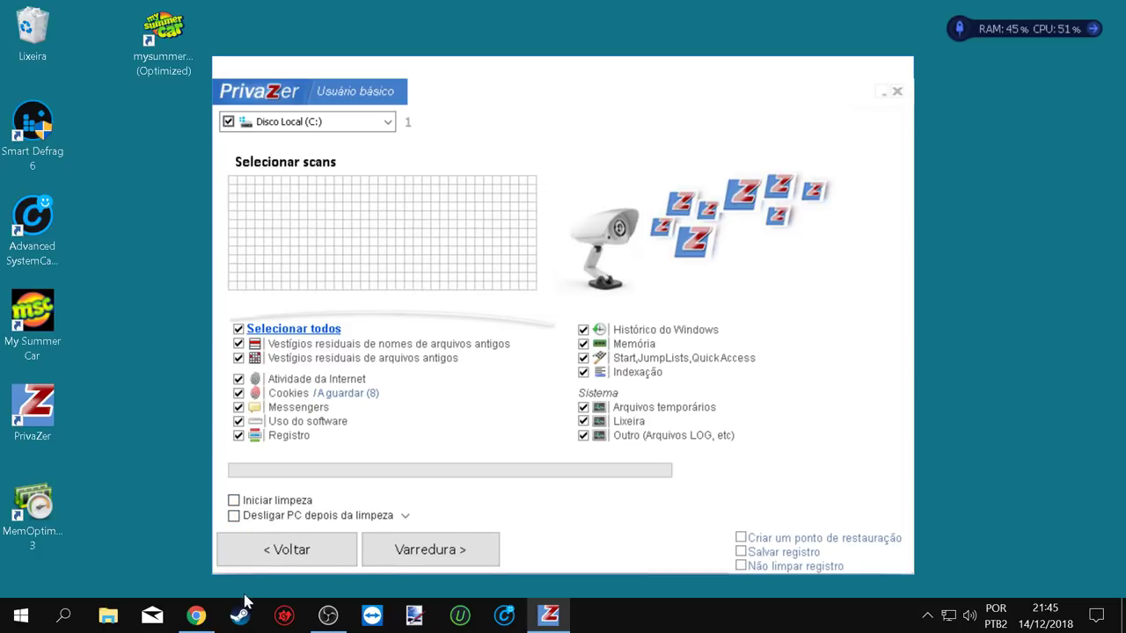
# Switch to Chrome, close the Facebook tab and minimize the browser window.
pyautogui.click(196, 616)
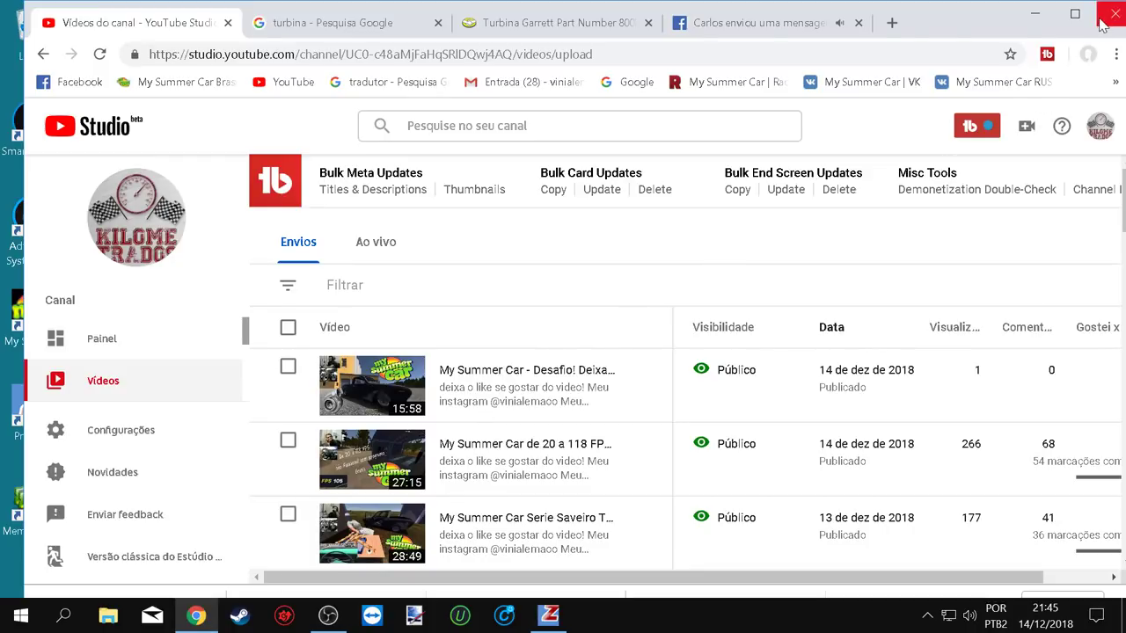
pyautogui.click(857, 24)
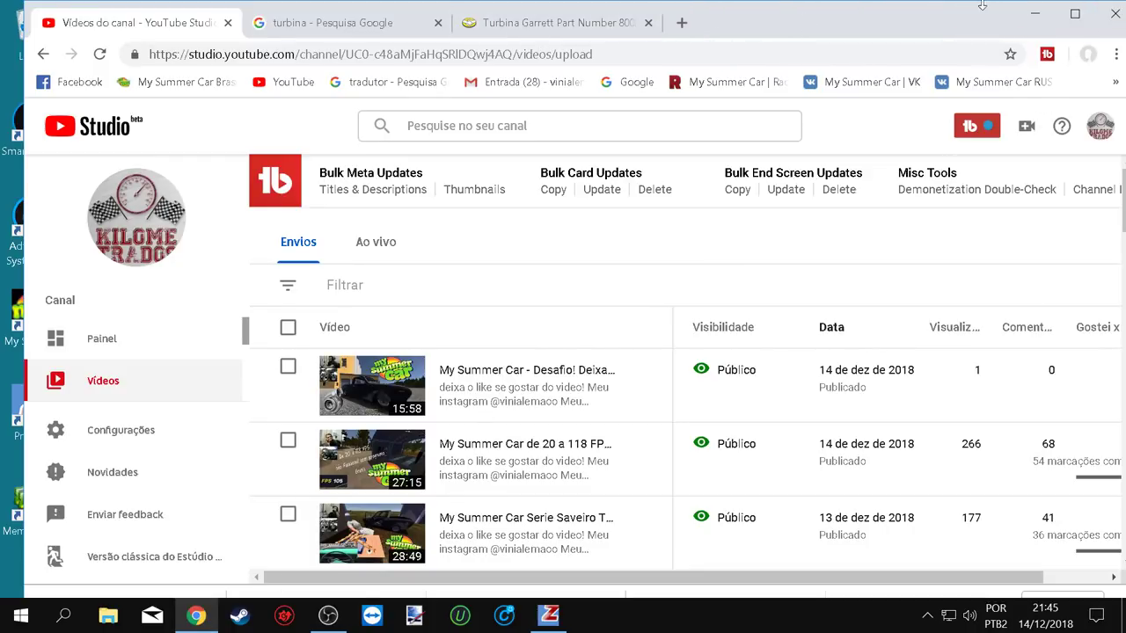
pyautogui.click(1031, 14)
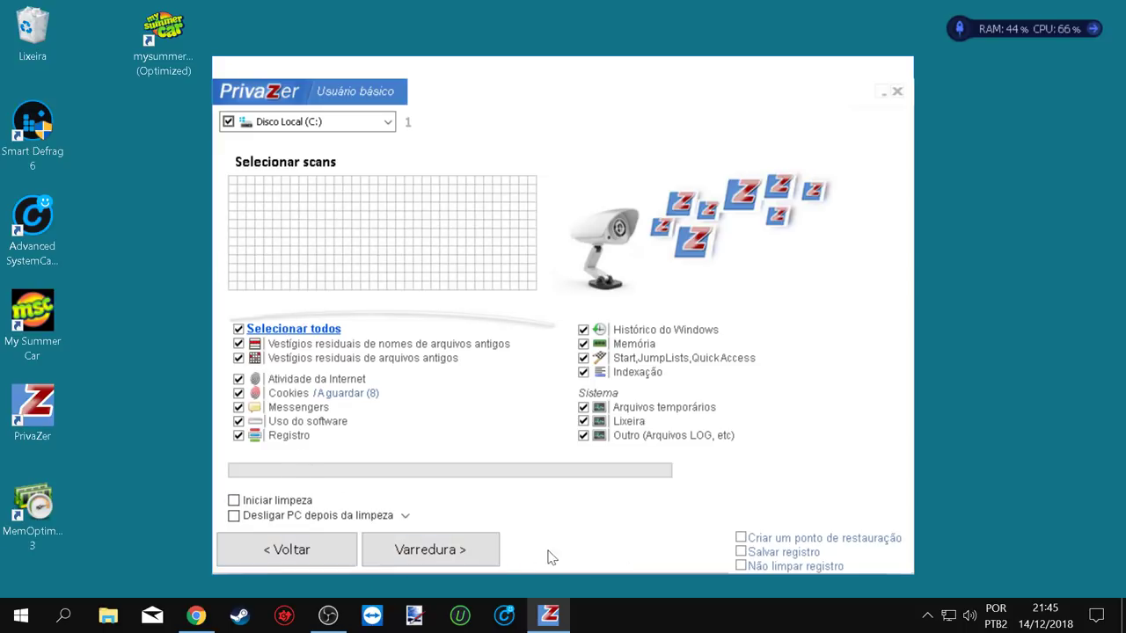
# Return to PrivaZer's start page, review the scan types and the introduction page of its options, and cancel the options.
pyautogui.click(278, 556)
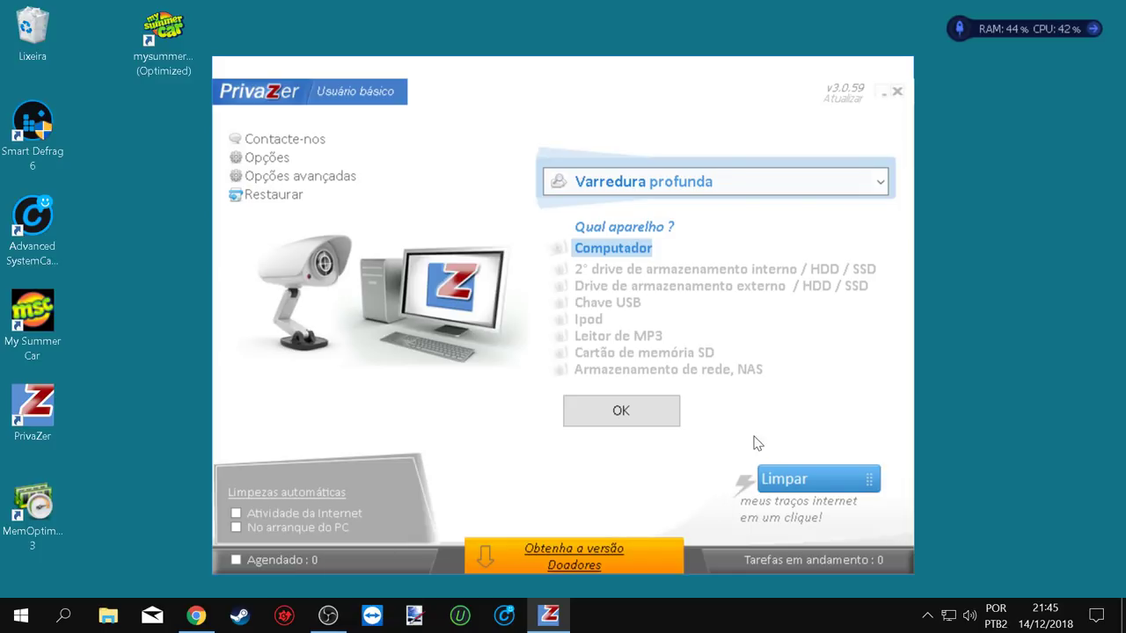
pyautogui.click(818, 181)
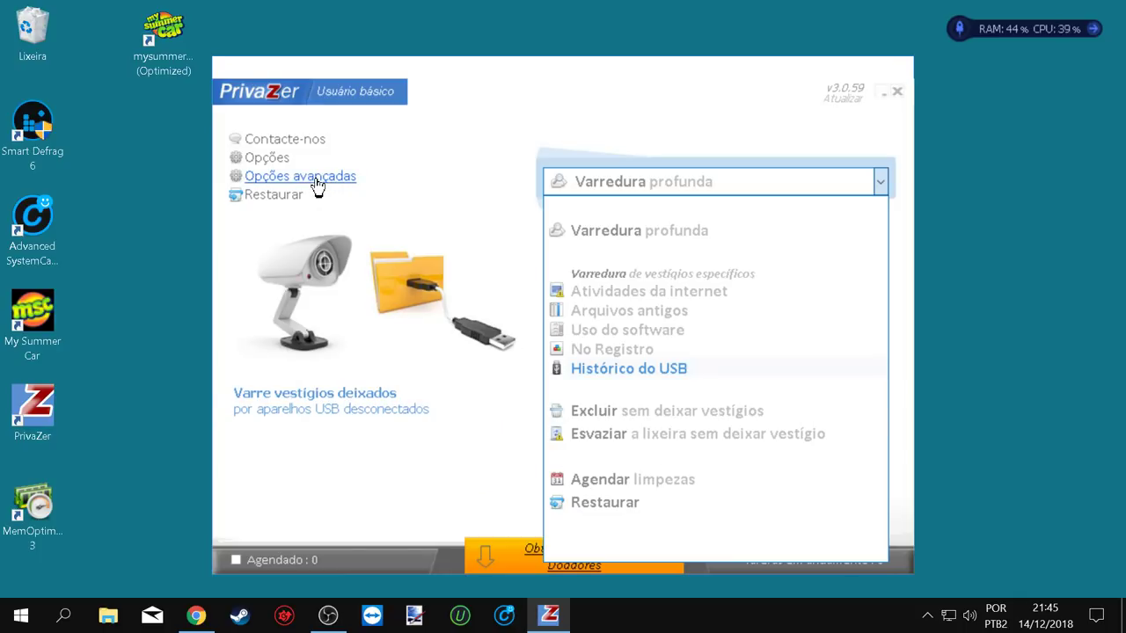
pyautogui.click(279, 161)
pyautogui.click(280, 161)
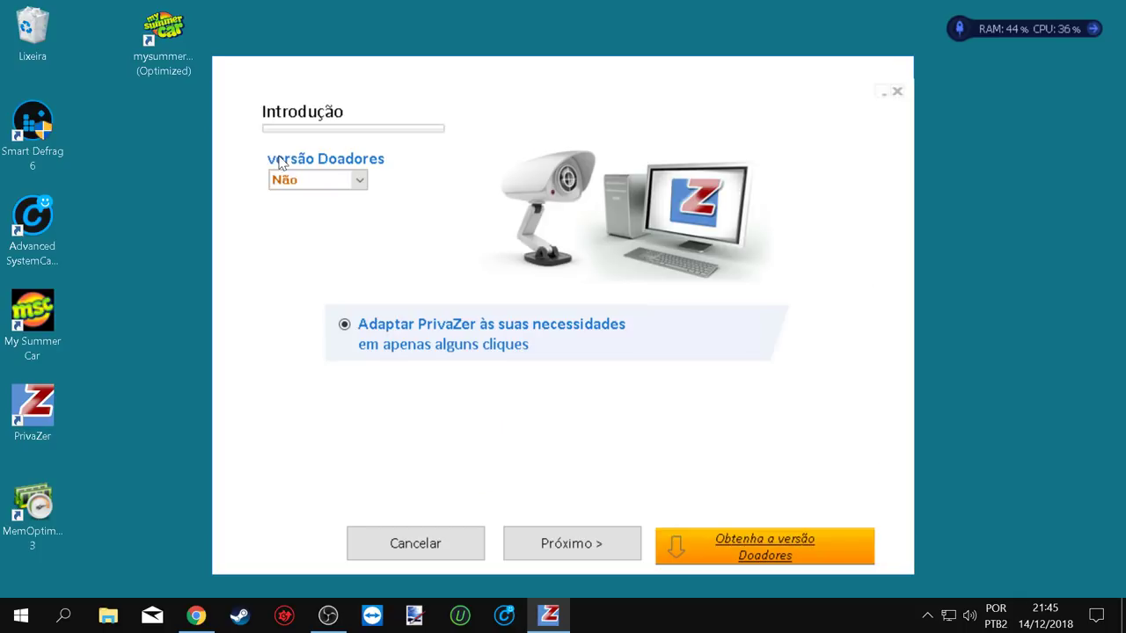
pyautogui.click(368, 184)
pyautogui.click(369, 186)
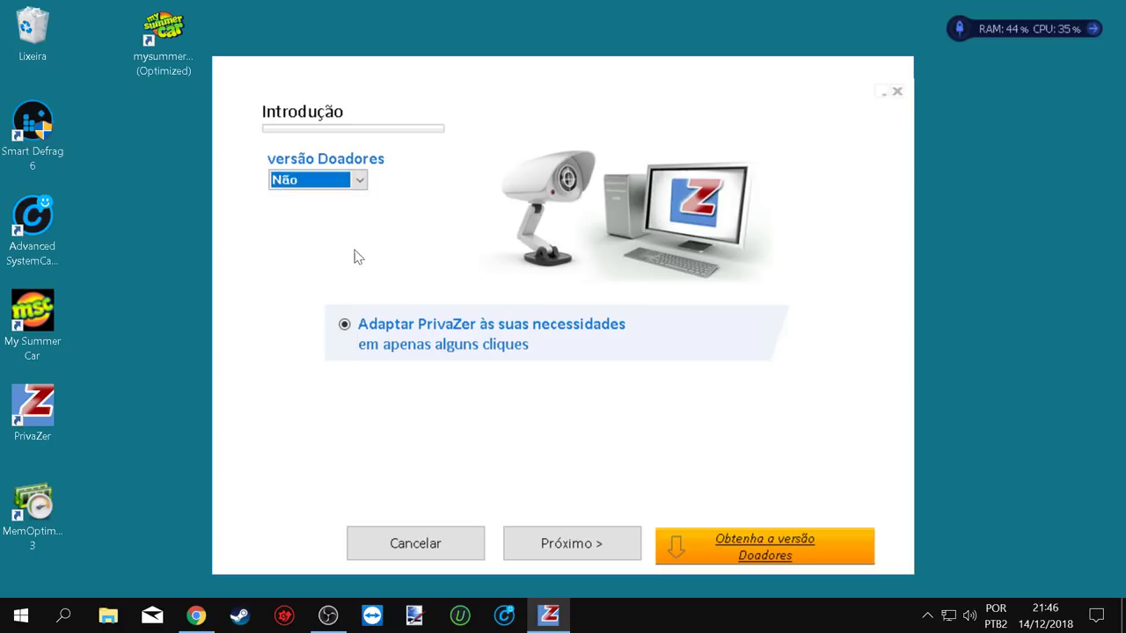
pyautogui.click(897, 91)
pyautogui.click(604, 349)
pyautogui.click(432, 543)
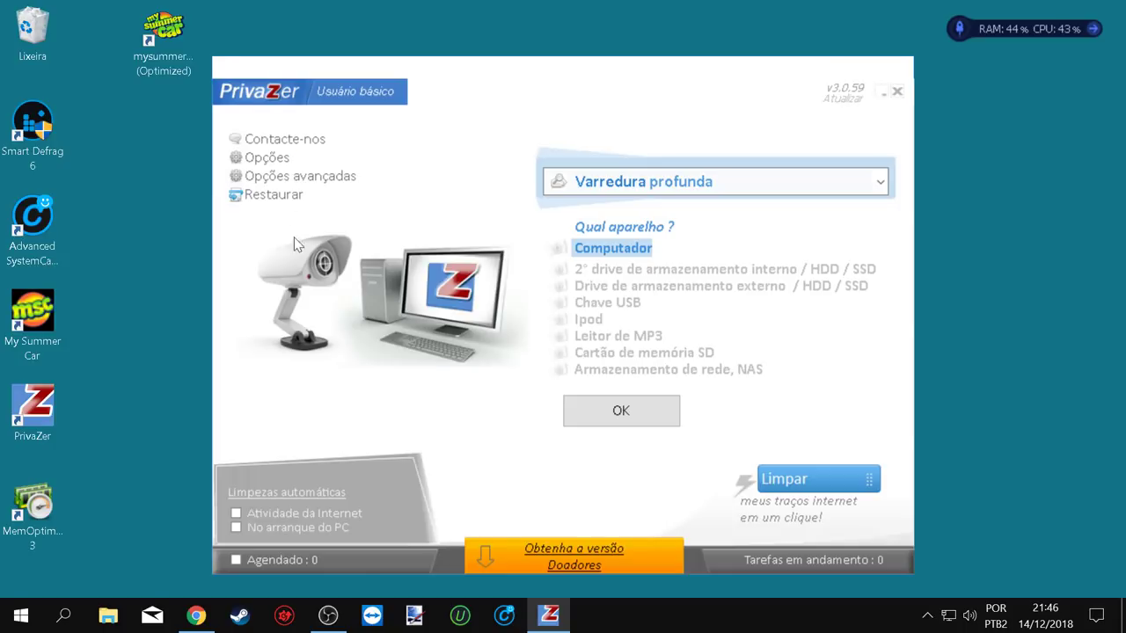
# Set PrivaZer's performance to Acelerar in the general advanced options and accept them.
pyautogui.click(293, 180)
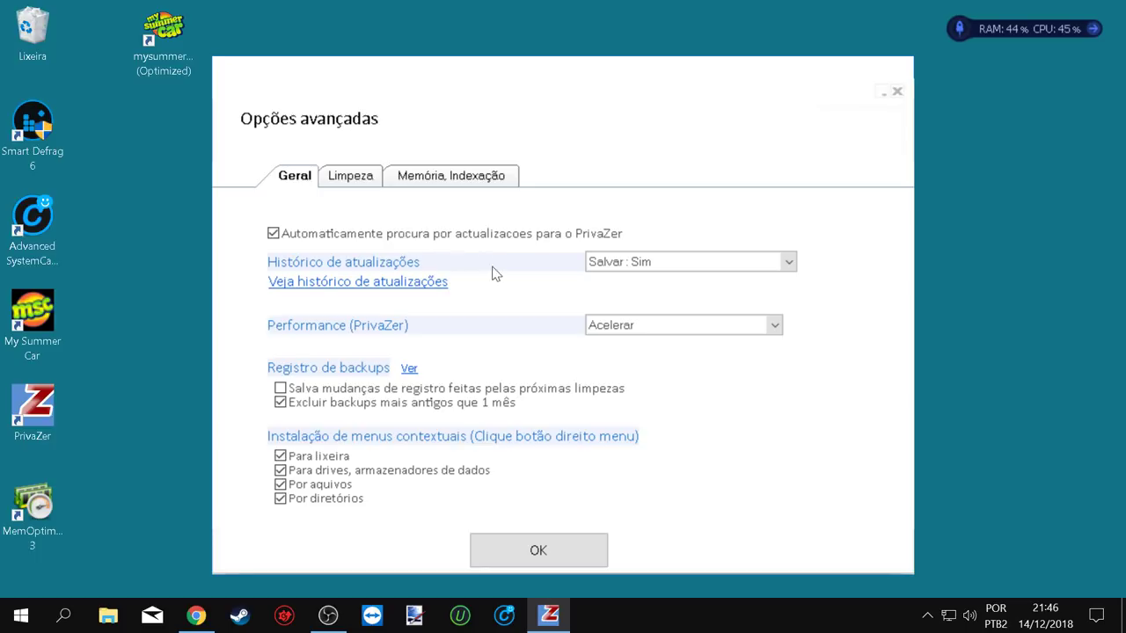
pyautogui.click(773, 328)
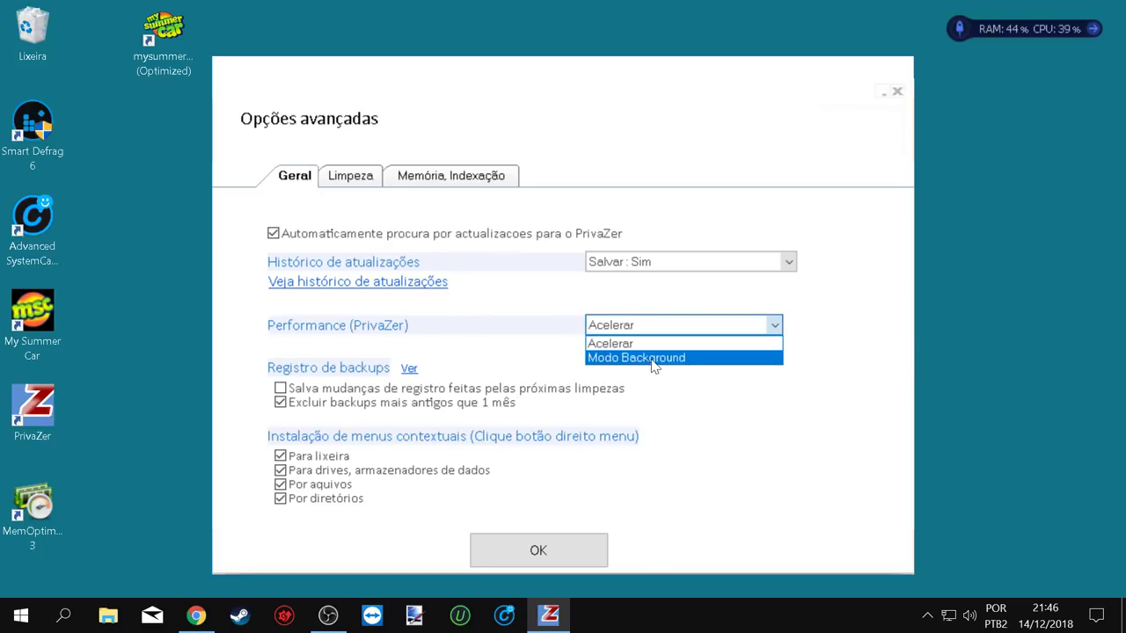
pyautogui.click(621, 349)
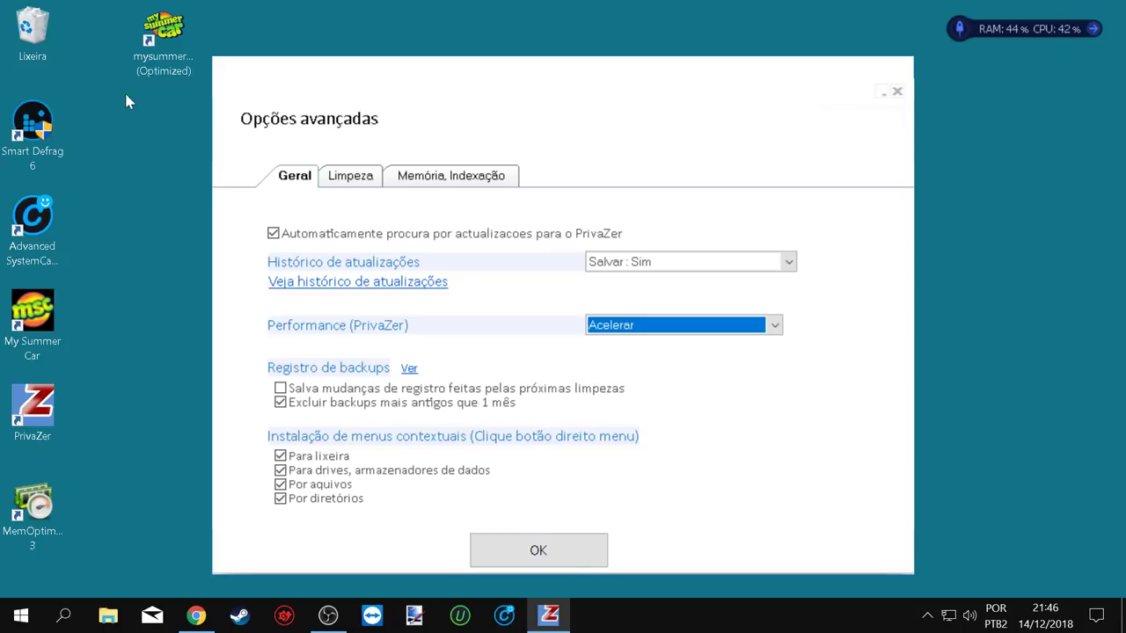
pyautogui.click(40, 40)
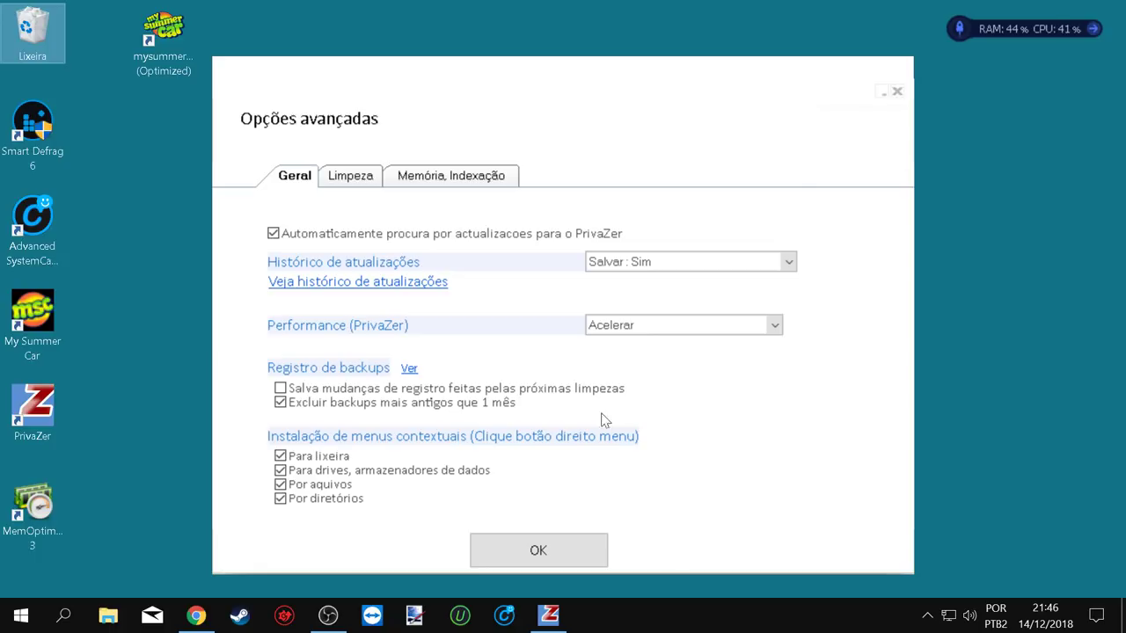
pyautogui.click(526, 552)
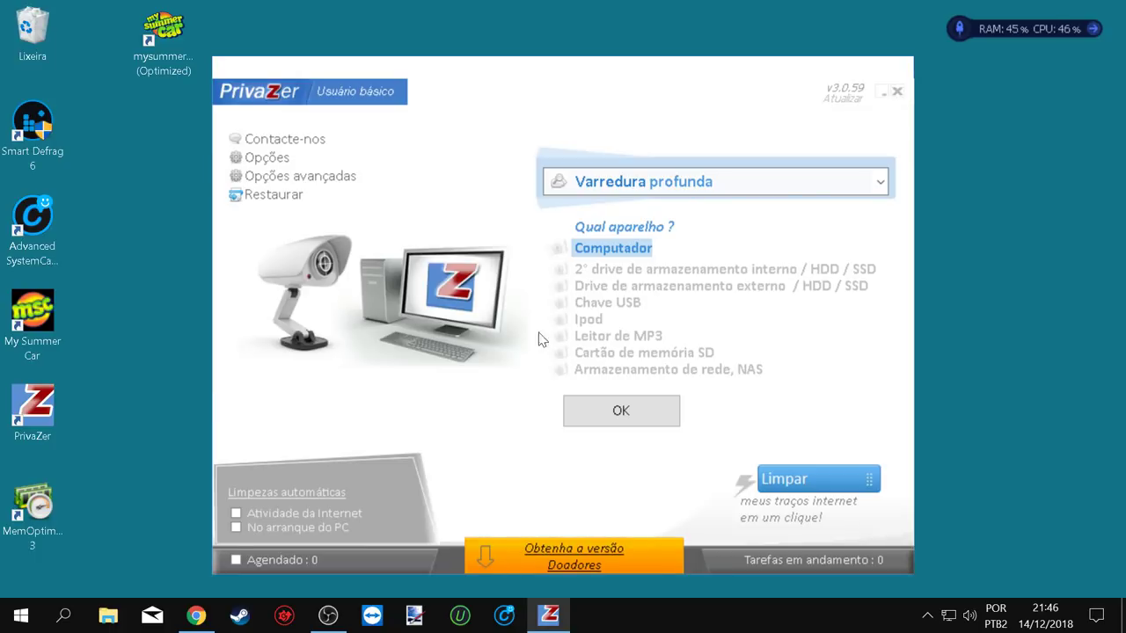
# Reopen the deep scan selection for Computador and move the PrivaZer window away from the desktop icons.
pyautogui.click(647, 417)
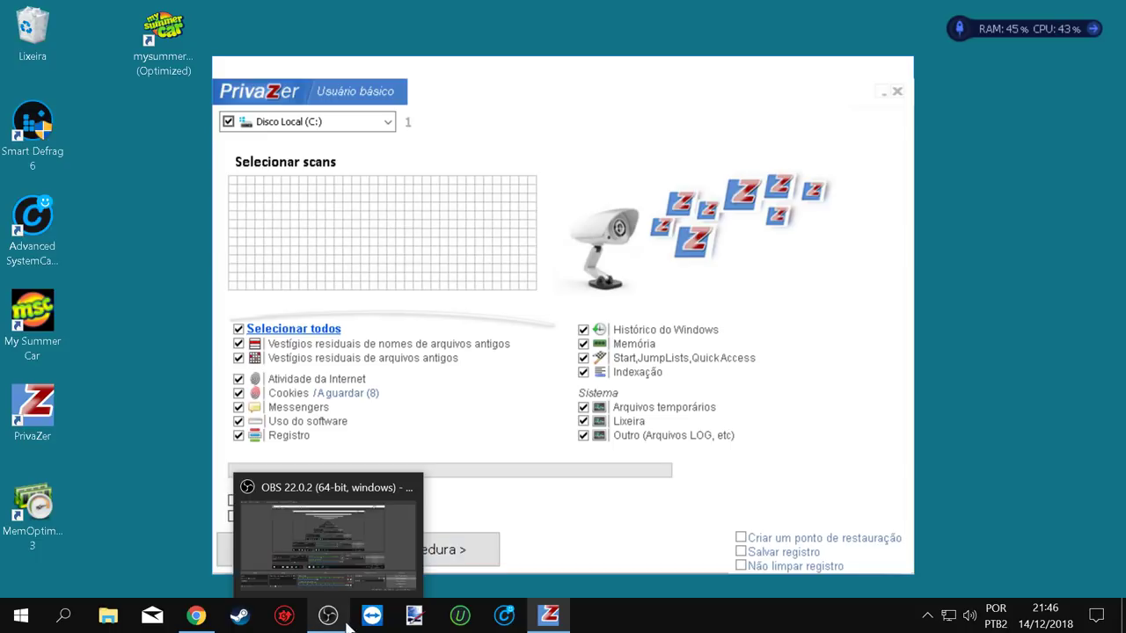
pyautogui.moveTo(555, 93); pyautogui.dragTo(702, 60)
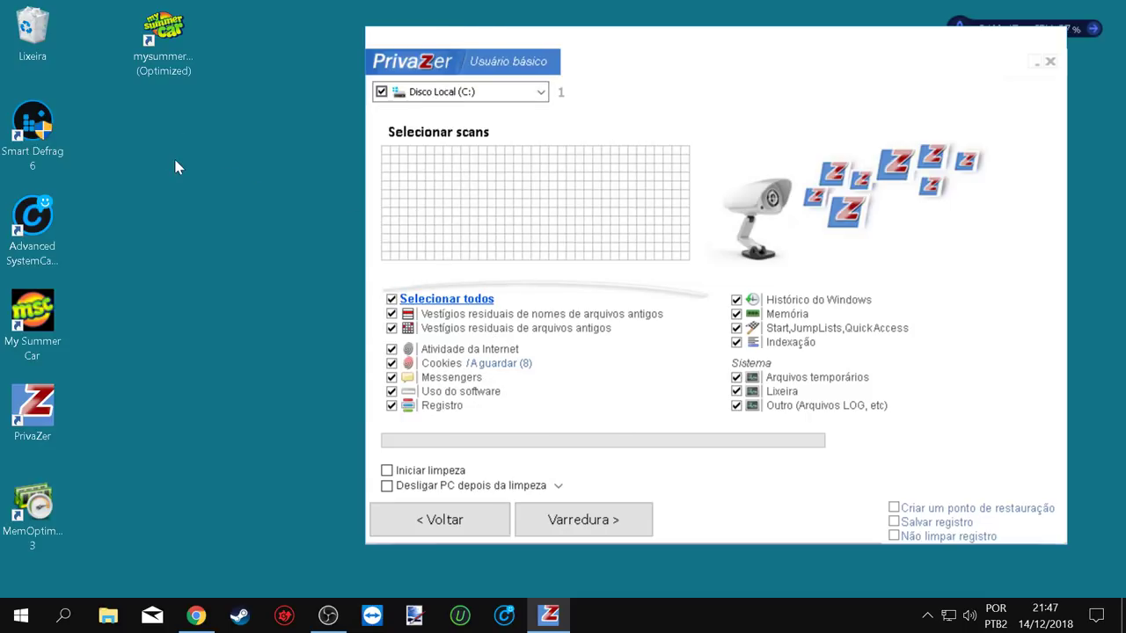
# Move the mysummercar.exe (Optimized) shortcut directly beside the Lixeira on the desktop.
pyautogui.moveTo(153, 44); pyautogui.dragTo(219, 143)
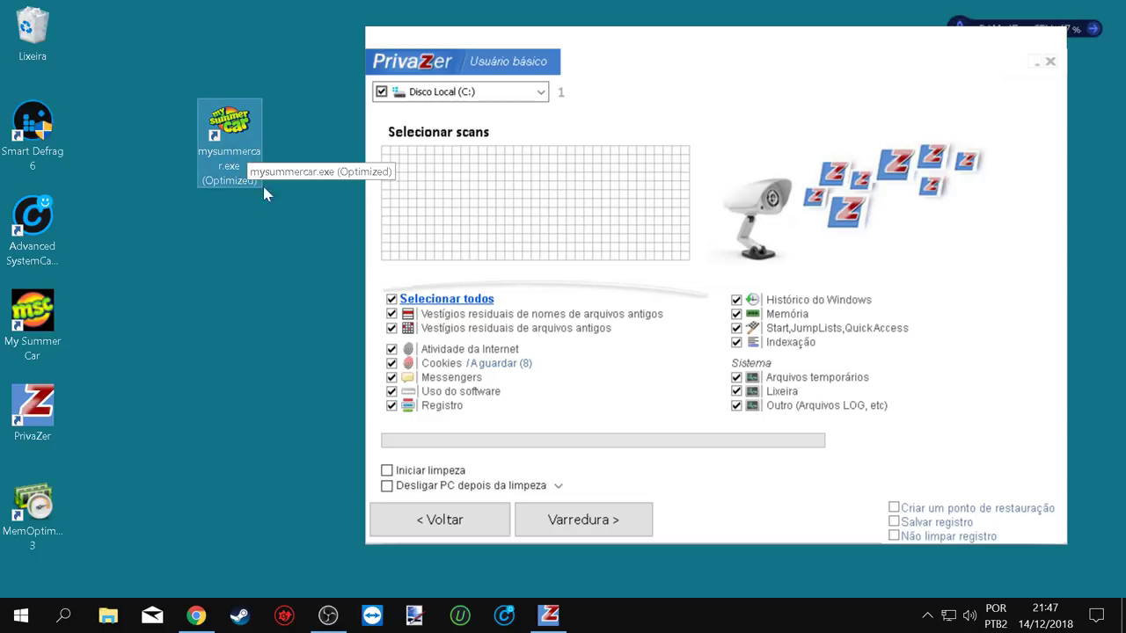
pyautogui.moveTo(237, 145); pyautogui.dragTo(160, 35)
pyautogui.click(380, 130)
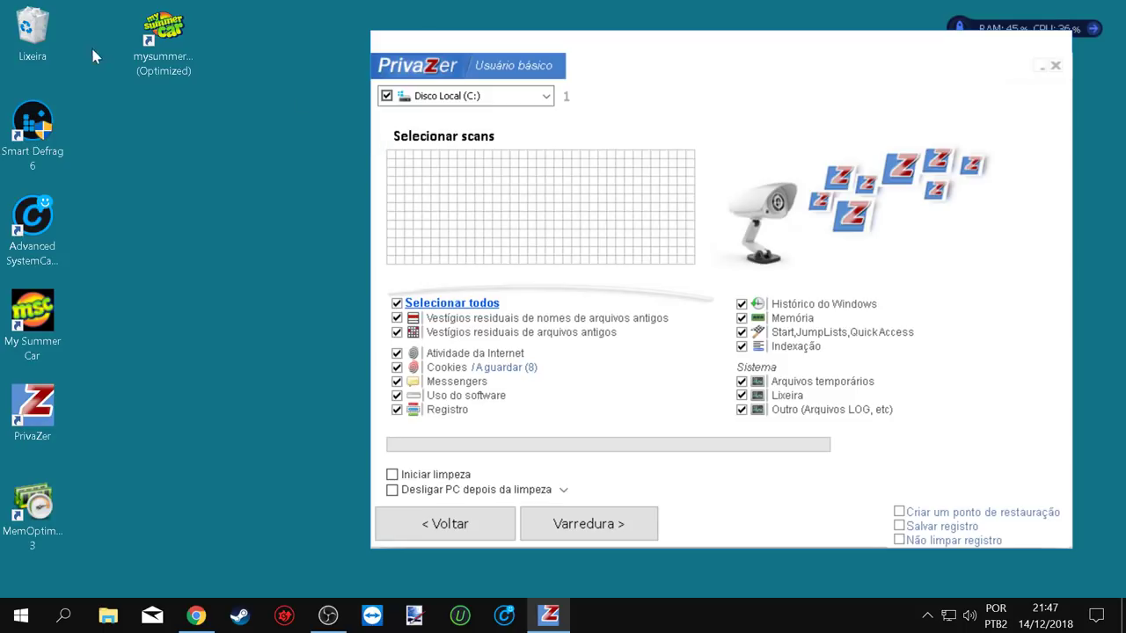
pyautogui.moveTo(164, 39); pyautogui.dragTo(218, 203)
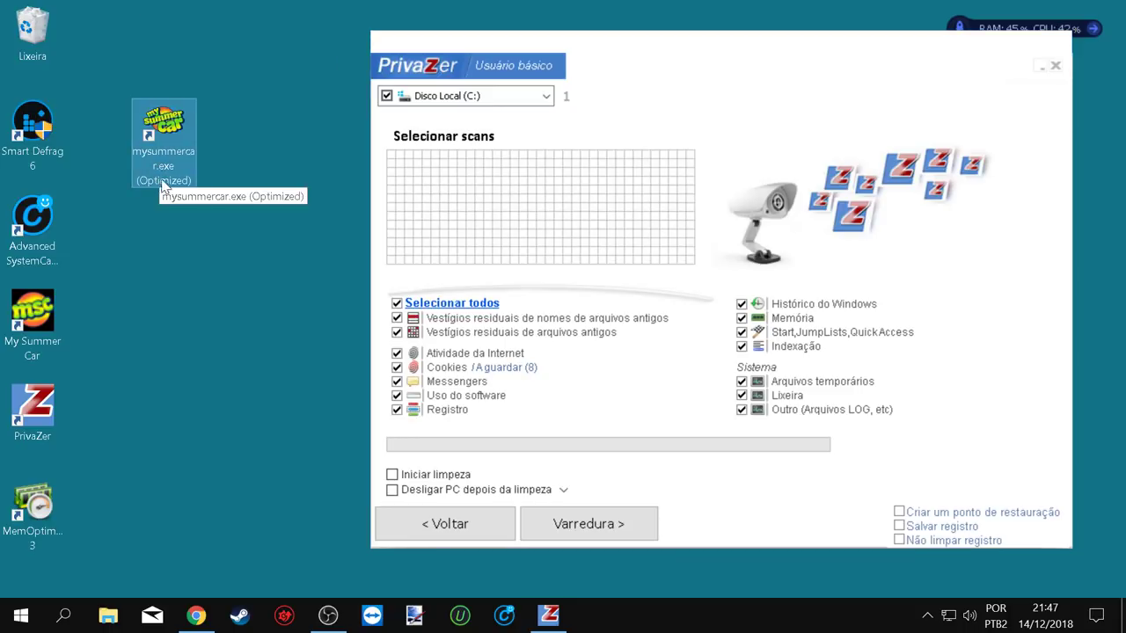
pyautogui.moveTo(192, 104); pyautogui.dragTo(149, 19)
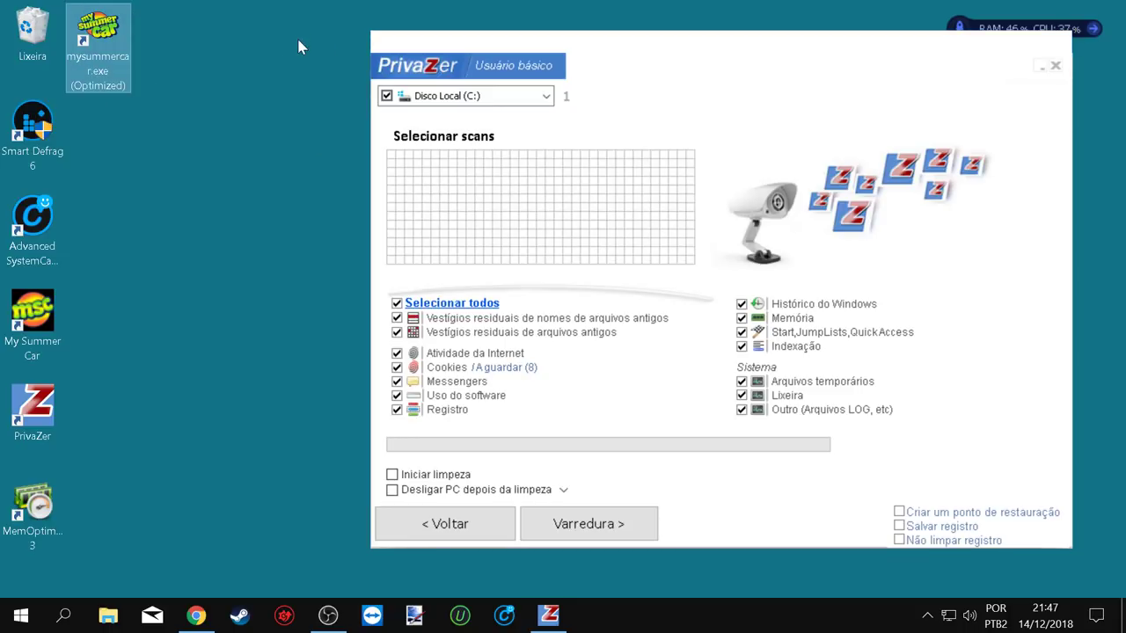
# Empty the Lixeira permanently and put its icon back in the desktop corner beside the My Summer Car shortcut.
pyautogui.moveTo(32, 28); pyautogui.dragTo(231, 295)
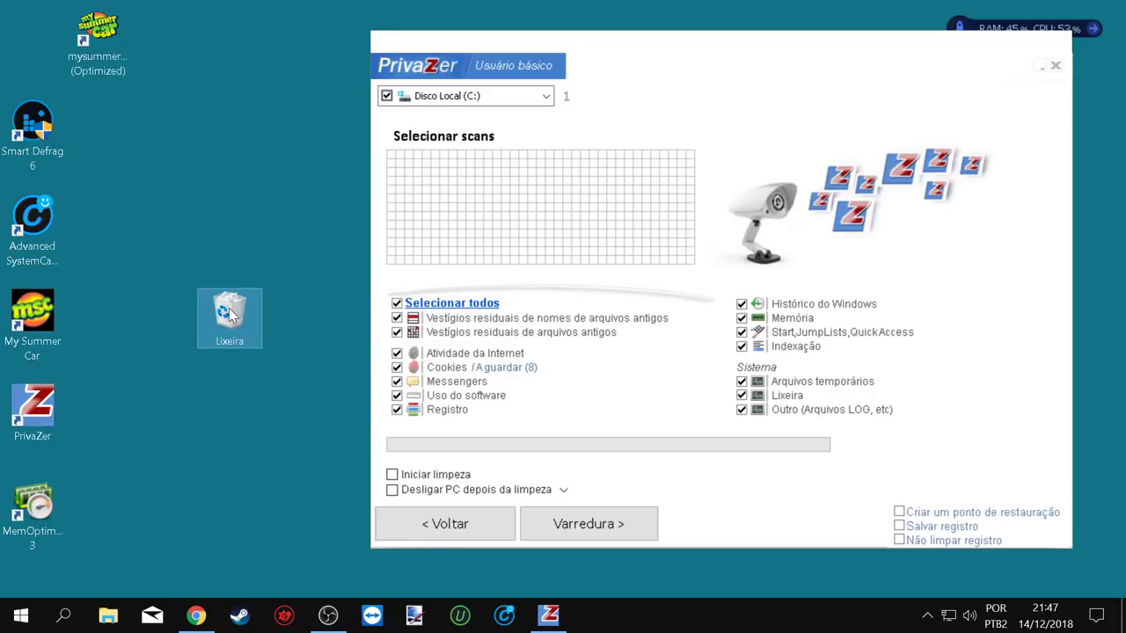
pyautogui.rightClick(229, 308)
pyautogui.click(221, 300)
pyautogui.rightClick(227, 310)
pyautogui.click(273, 344)
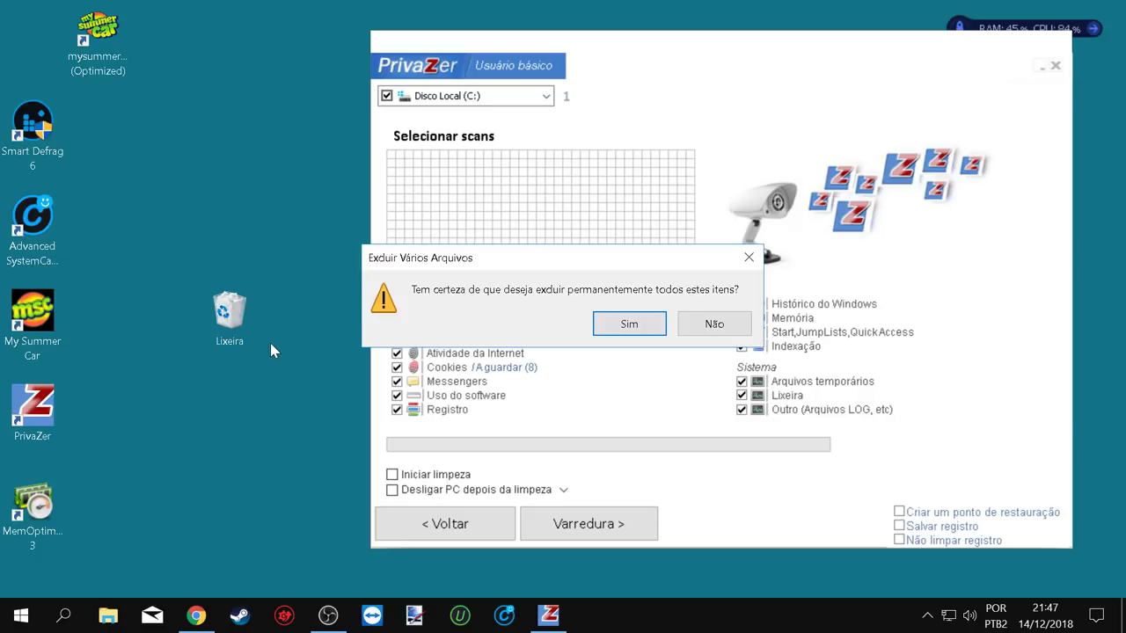
pyautogui.click(651, 327)
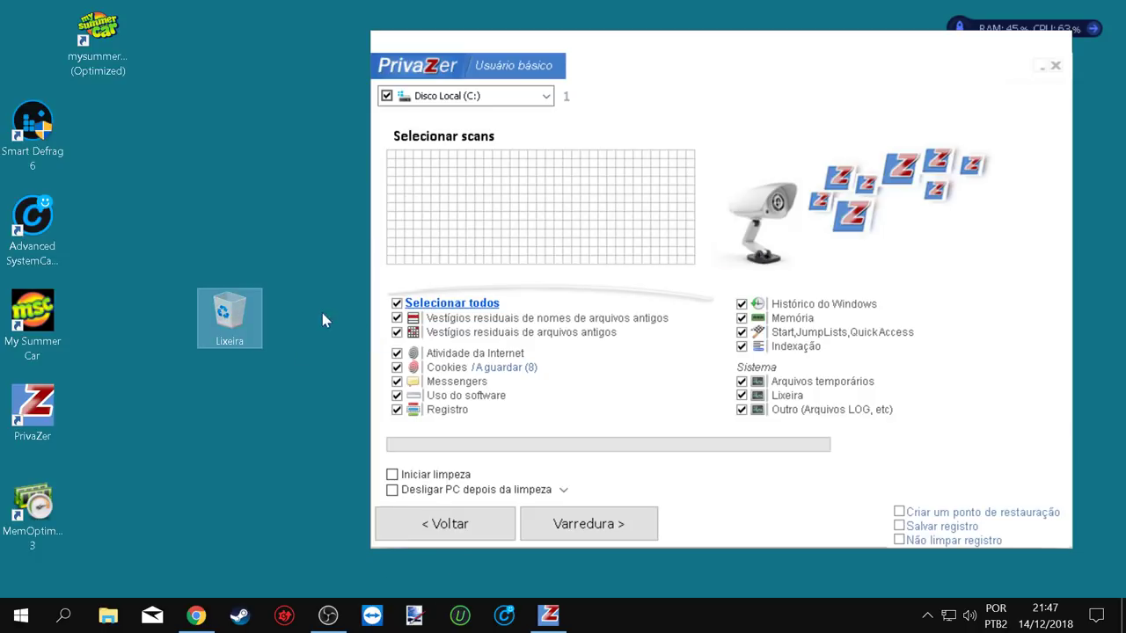
pyautogui.moveTo(251, 322); pyautogui.dragTo(48, 40)
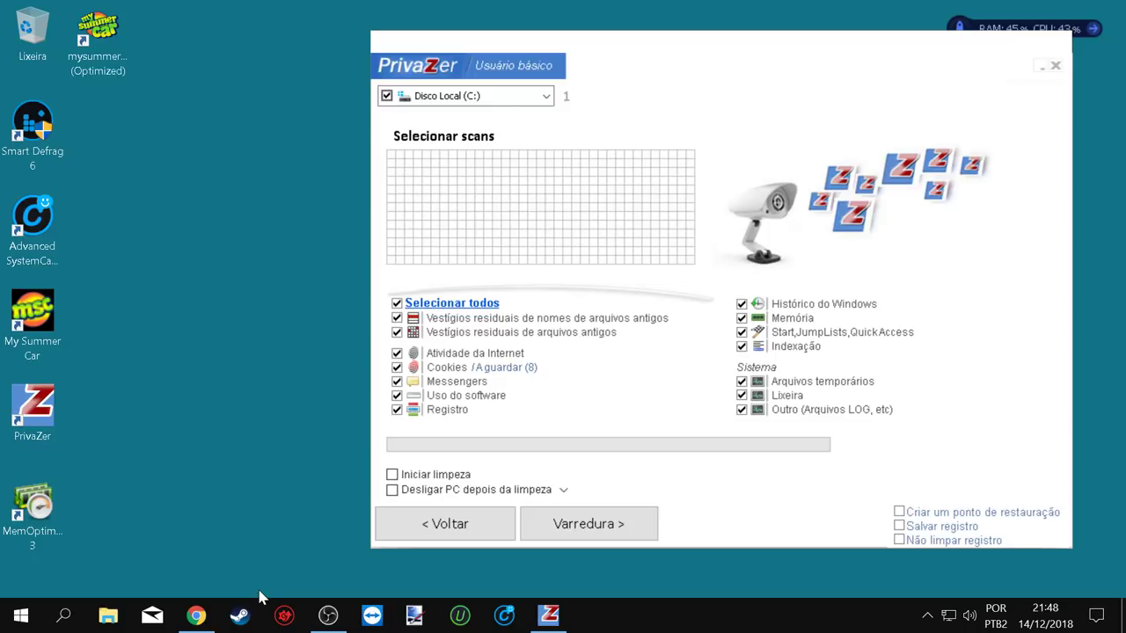
# Switch to OBS to check the running recording and minimize its window.
pyautogui.moveTo(190, 607)
pyautogui.click(329, 615)
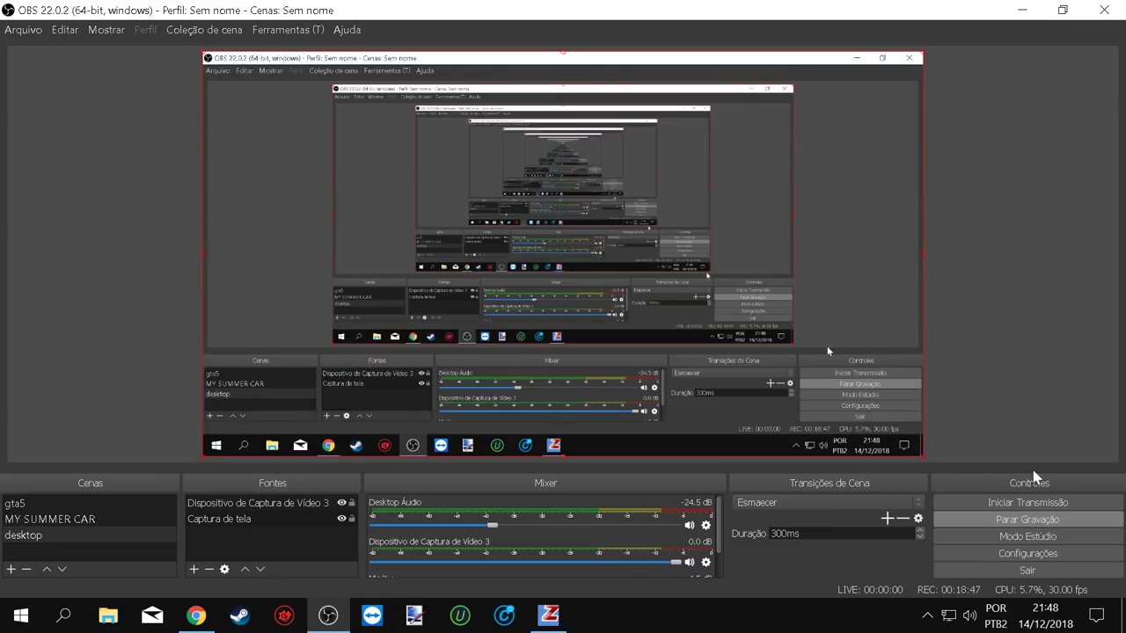
pyautogui.click(1022, 9)
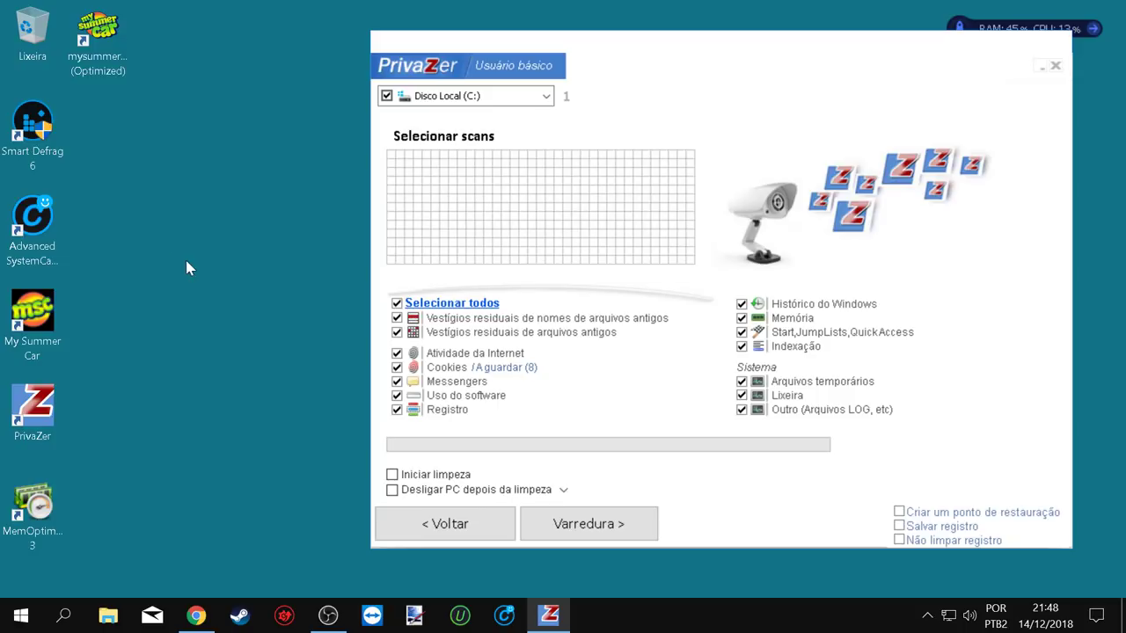
pyautogui.rightClick(132, 204)
pyautogui.moveTo(221, 352)
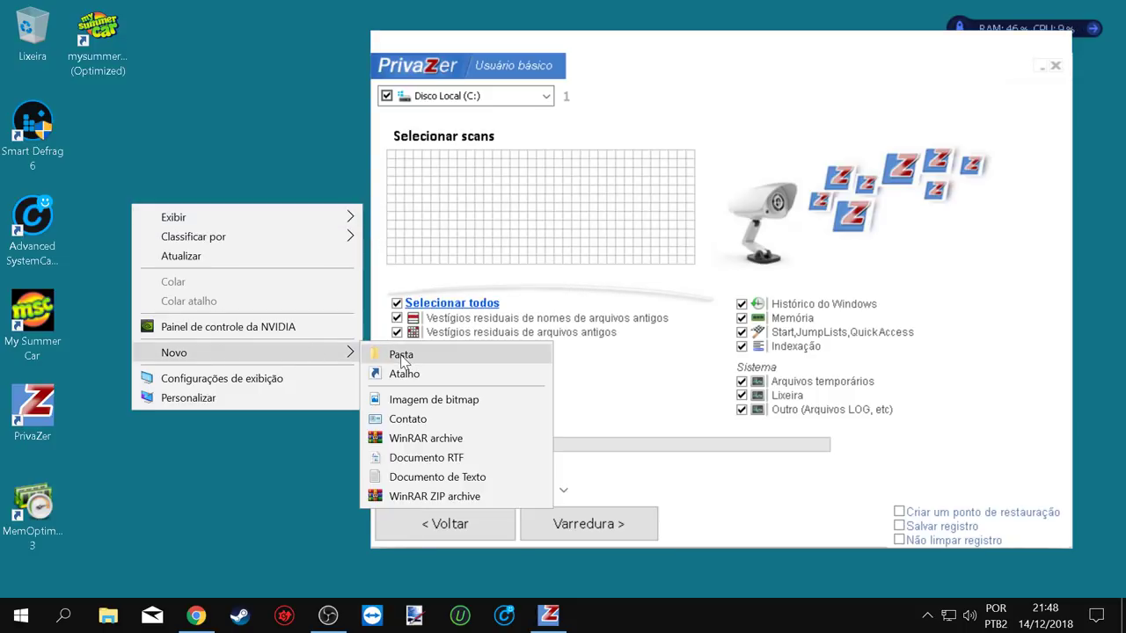
pyautogui.click(251, 132)
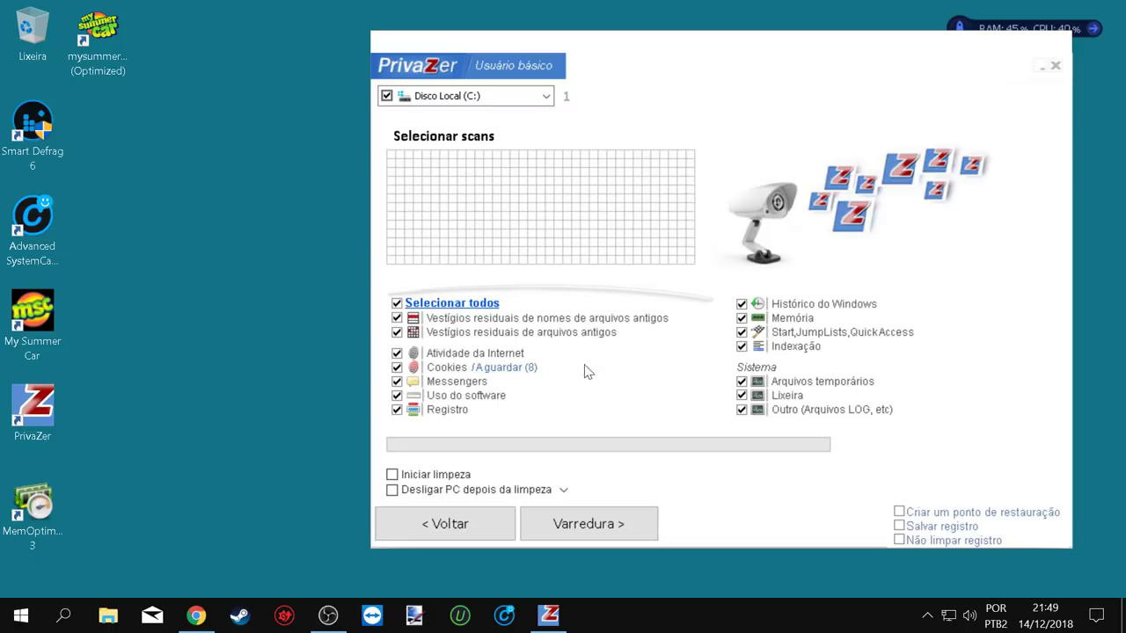
# Start the PrivaZer scan of Disco Local (C:) with all scan categories selected.
pyautogui.click(601, 523)
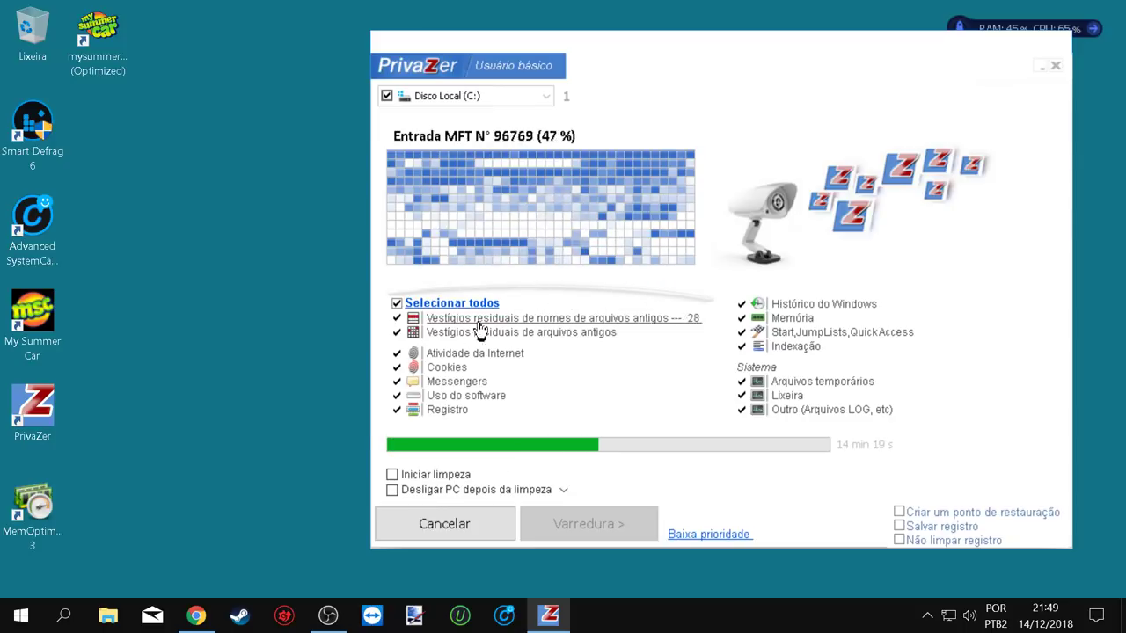
pyautogui.moveTo(342, 616)
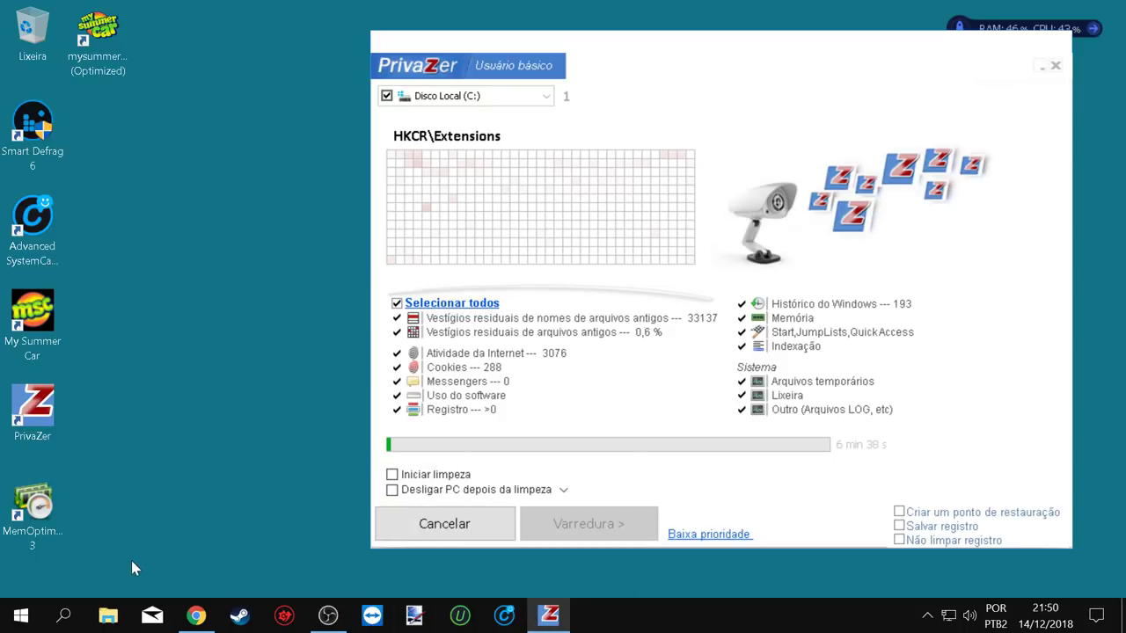
# Set the MemOptimizer 3 shortcut apart on the desktop, and look through the program's pages from Optimization to About before closing it.
pyautogui.moveTo(36, 508); pyautogui.dragTo(222, 403)
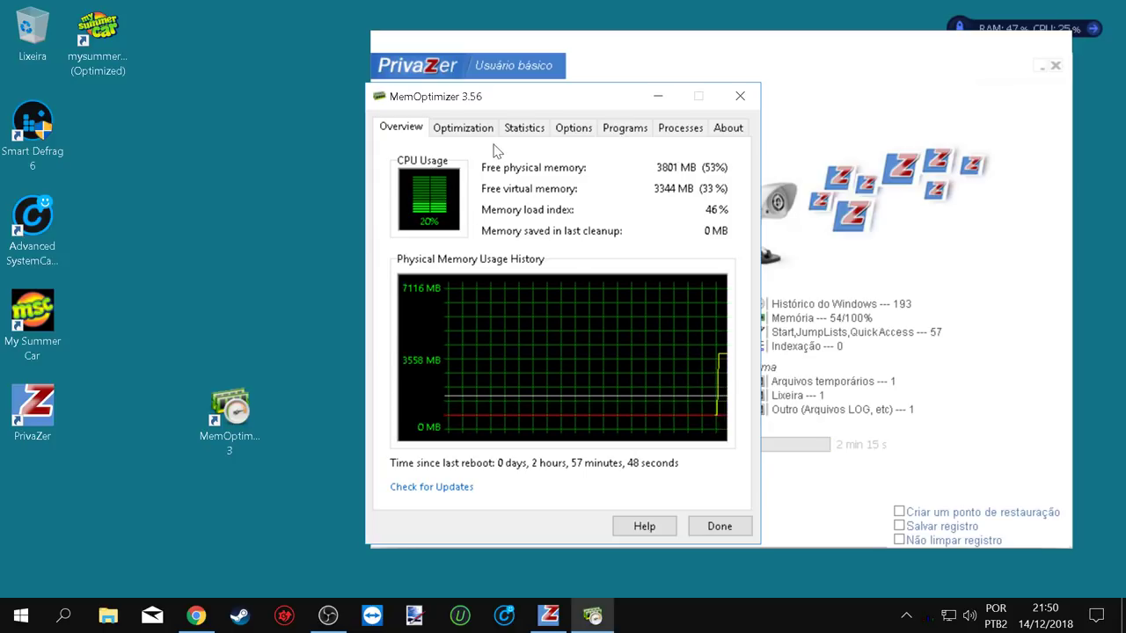
pyautogui.click(463, 129)
pyautogui.click(525, 129)
pyautogui.click(572, 129)
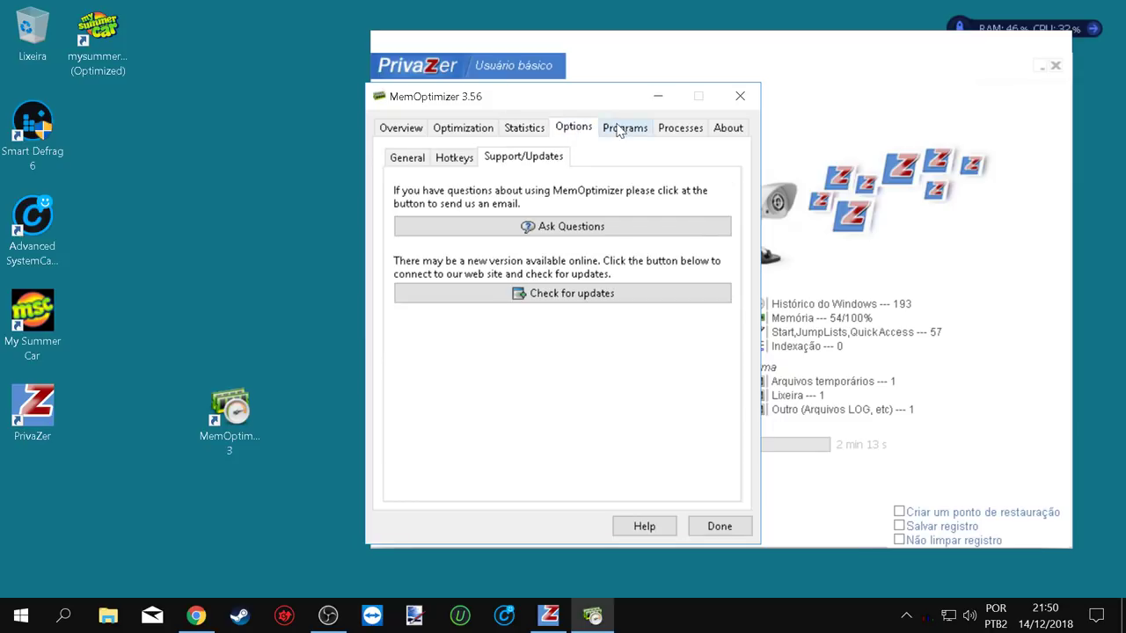
pyautogui.click(625, 128)
pyautogui.click(680, 128)
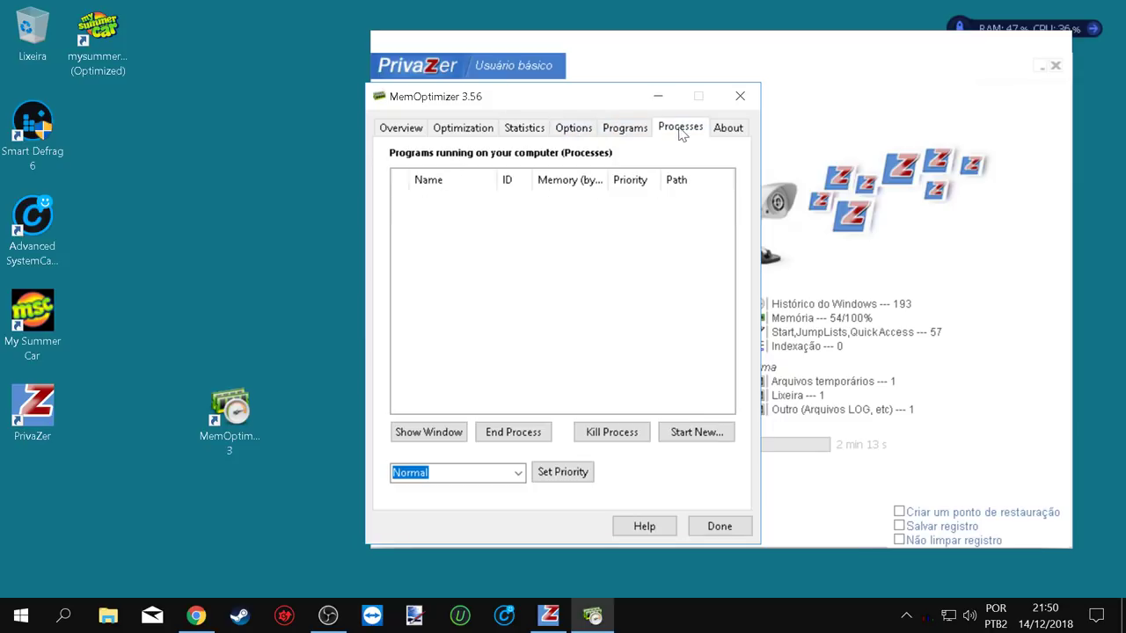
pyautogui.click(727, 128)
pyautogui.click(456, 134)
pyautogui.click(402, 129)
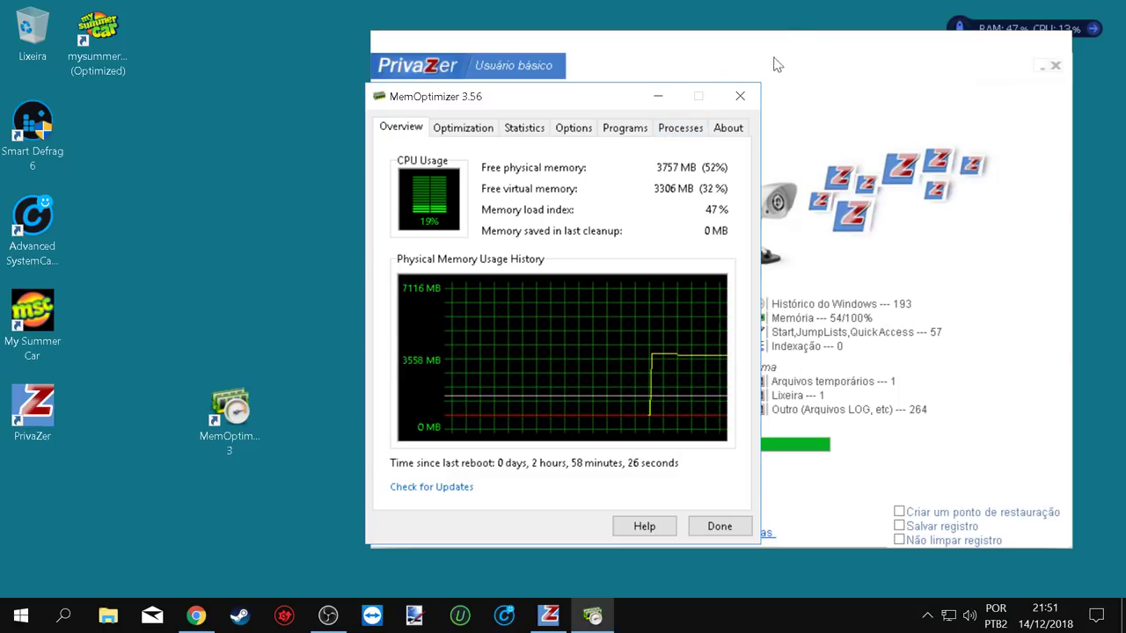
pyautogui.click(741, 98)
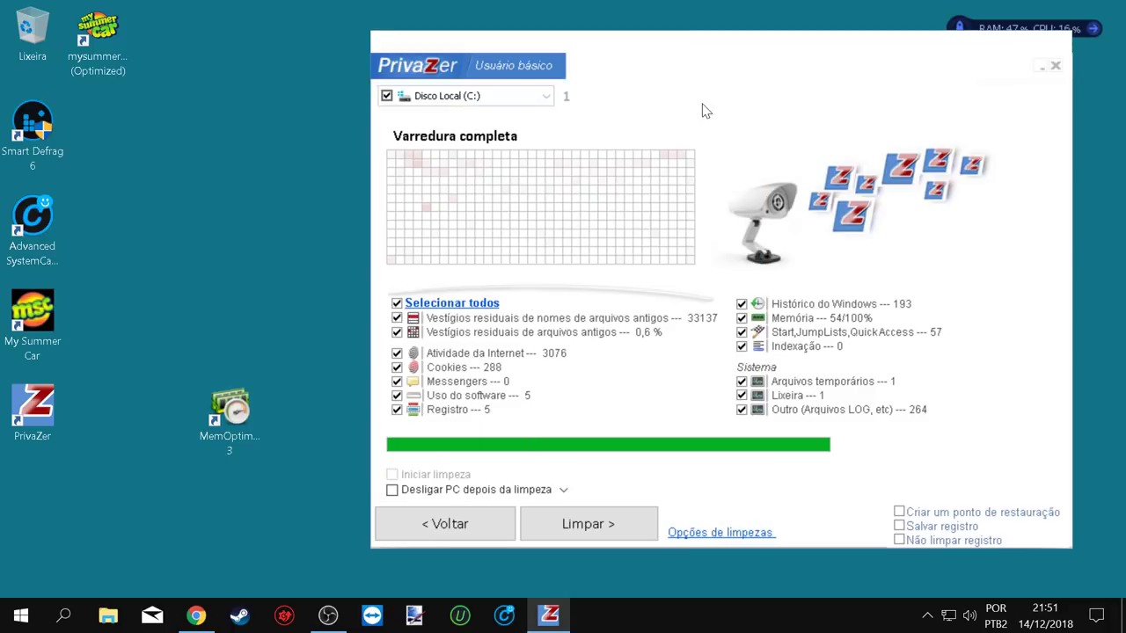
# Switch to Chrome and return from the video's metadata editor to the channel's video list in YouTube Studio.
pyautogui.moveTo(195, 616)
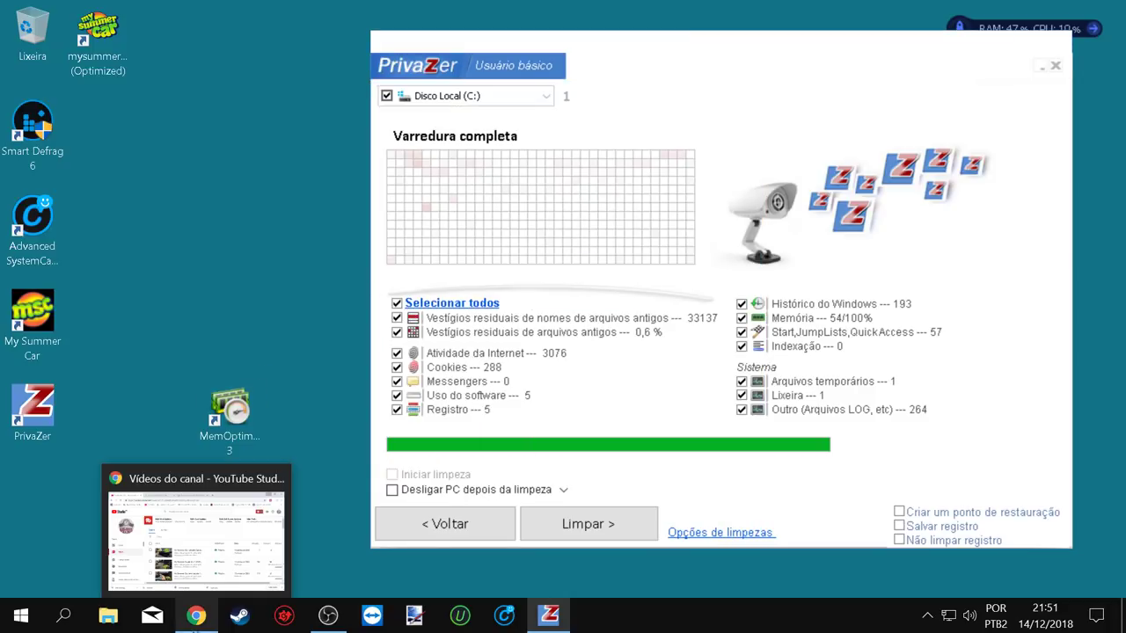
pyautogui.click(197, 618)
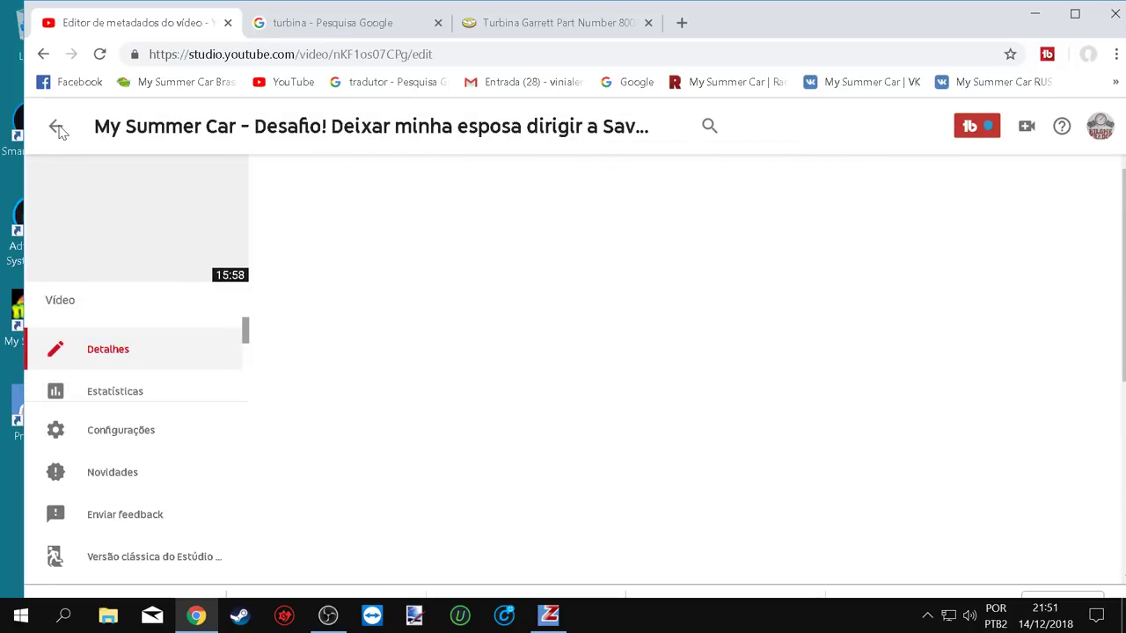
pyautogui.click(57, 129)
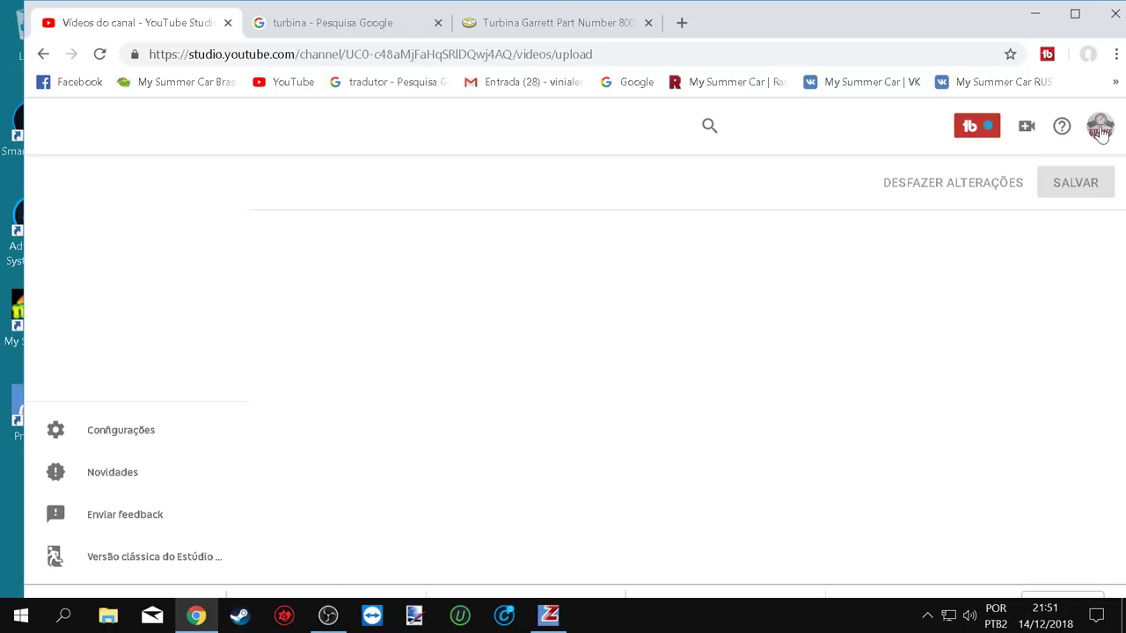
# Switch to PrivaZer, try to start cleaning the scanned traces, and minimize the window while keeping its taskbar icon.
pyautogui.click(550, 615)
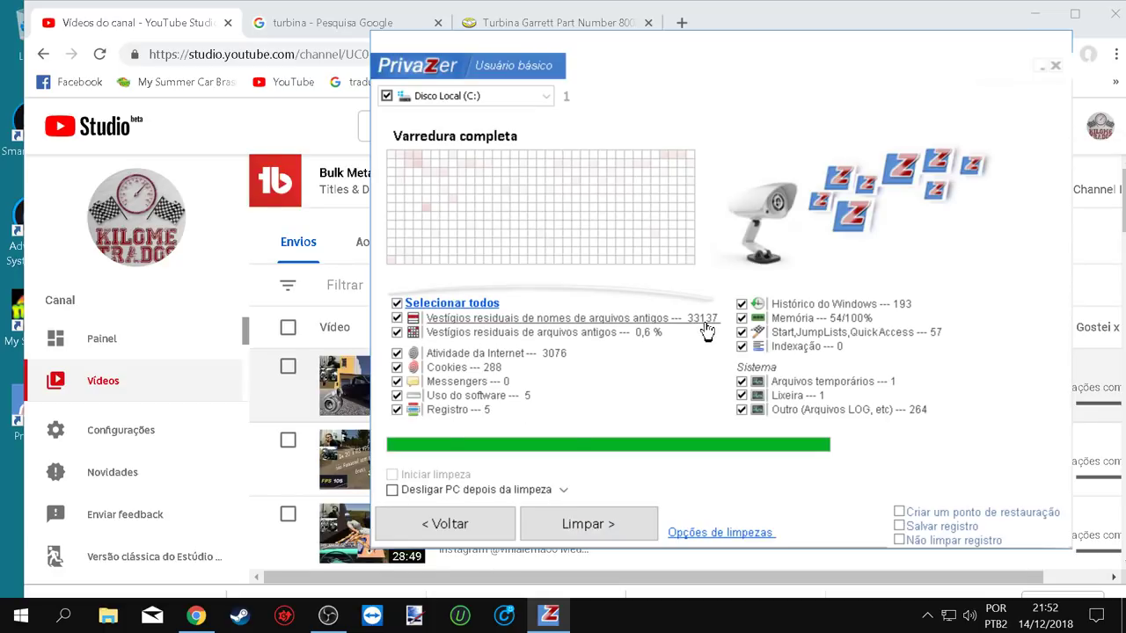
pyautogui.click(568, 525)
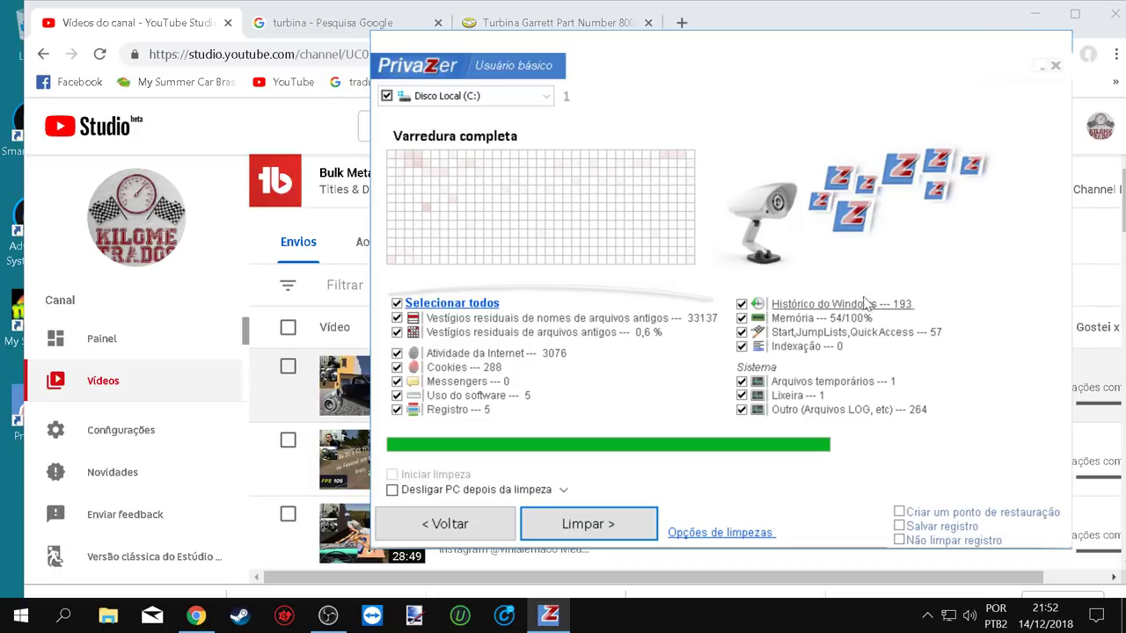
pyautogui.click(1042, 66)
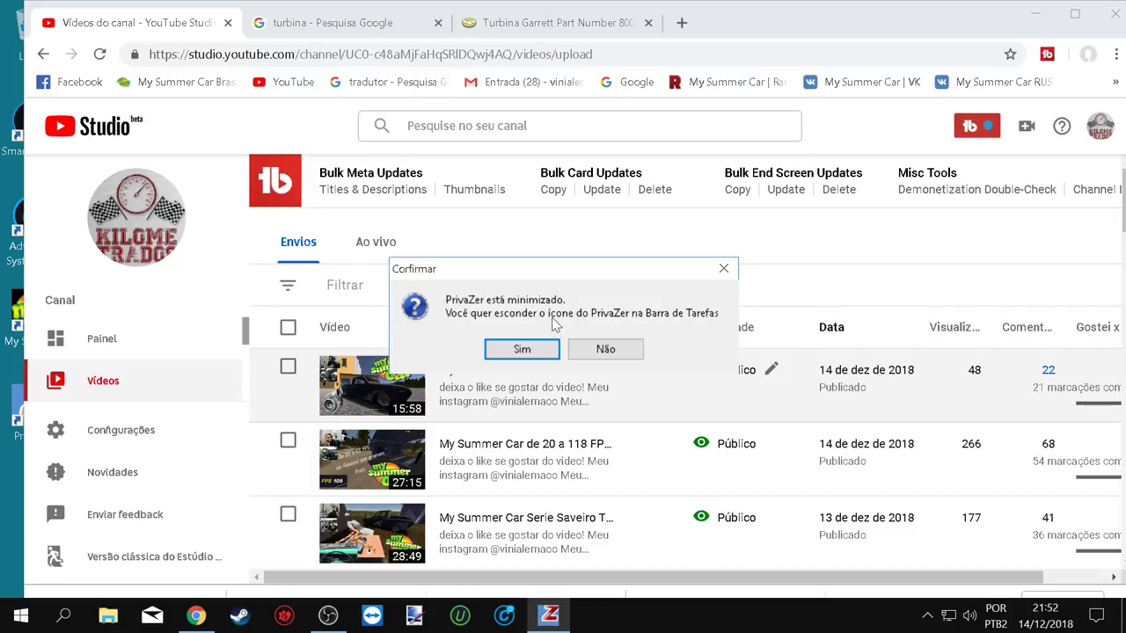
pyautogui.click(605, 349)
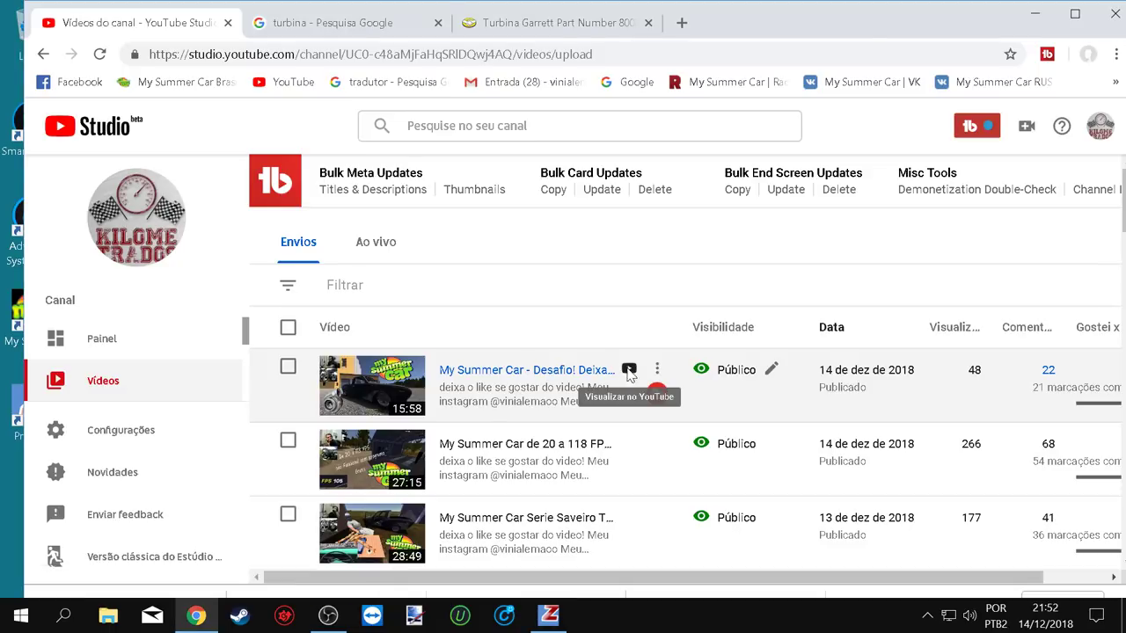
# Open the newest My Summer Car - Desafio! video on YouTube and close the Turbina Garrett listing and turbina search tabs.
pyautogui.click(628, 373)
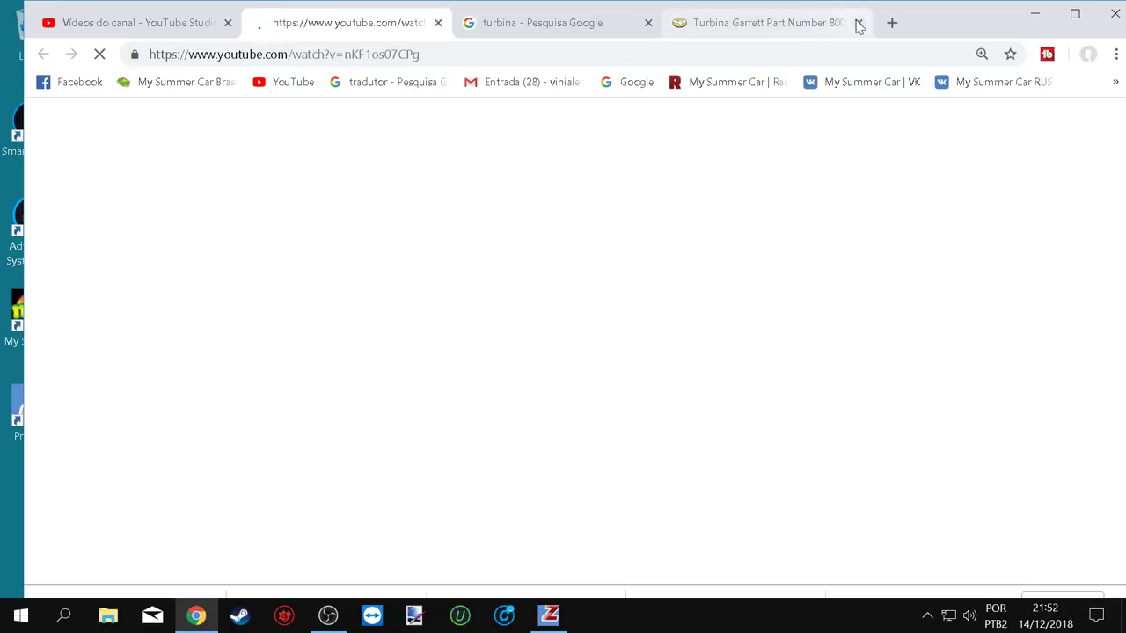
pyautogui.click(778, 30)
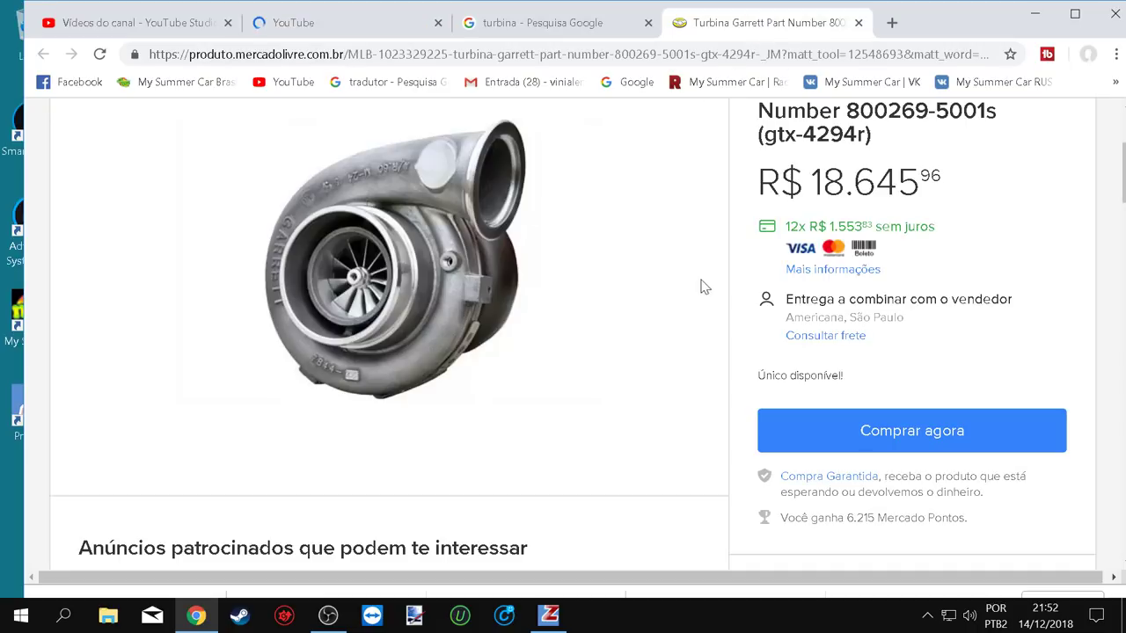
pyautogui.scroll(3, 806, 287)
pyautogui.scroll(-3, 809, 288)
pyautogui.scroll(3, 837, 176)
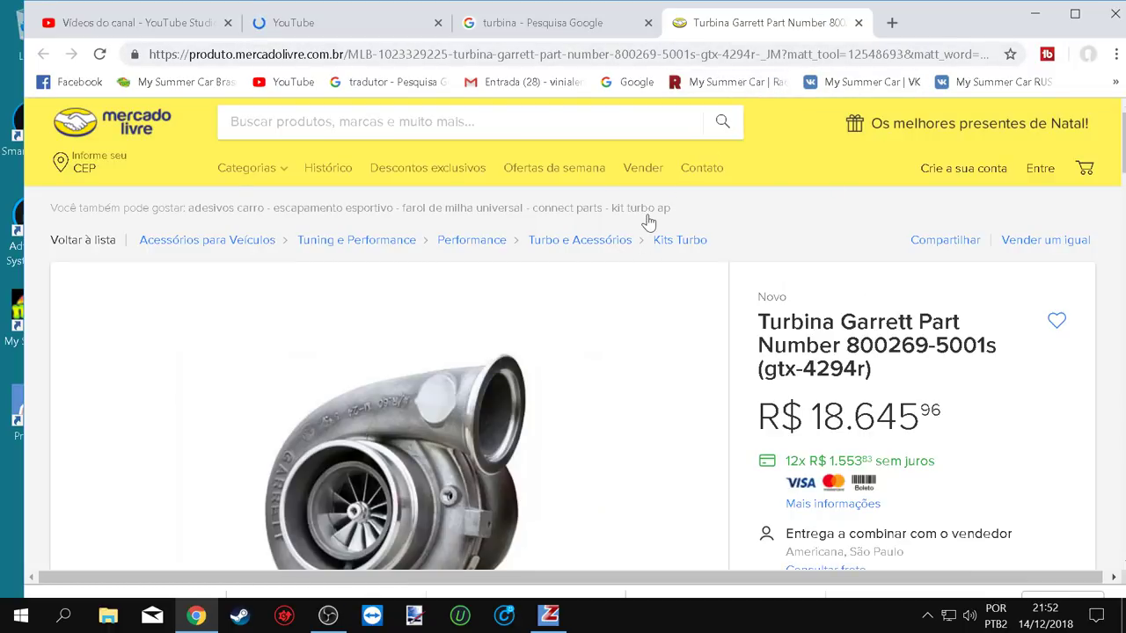
pyautogui.scroll(-3, 646, 220)
pyautogui.click(858, 23)
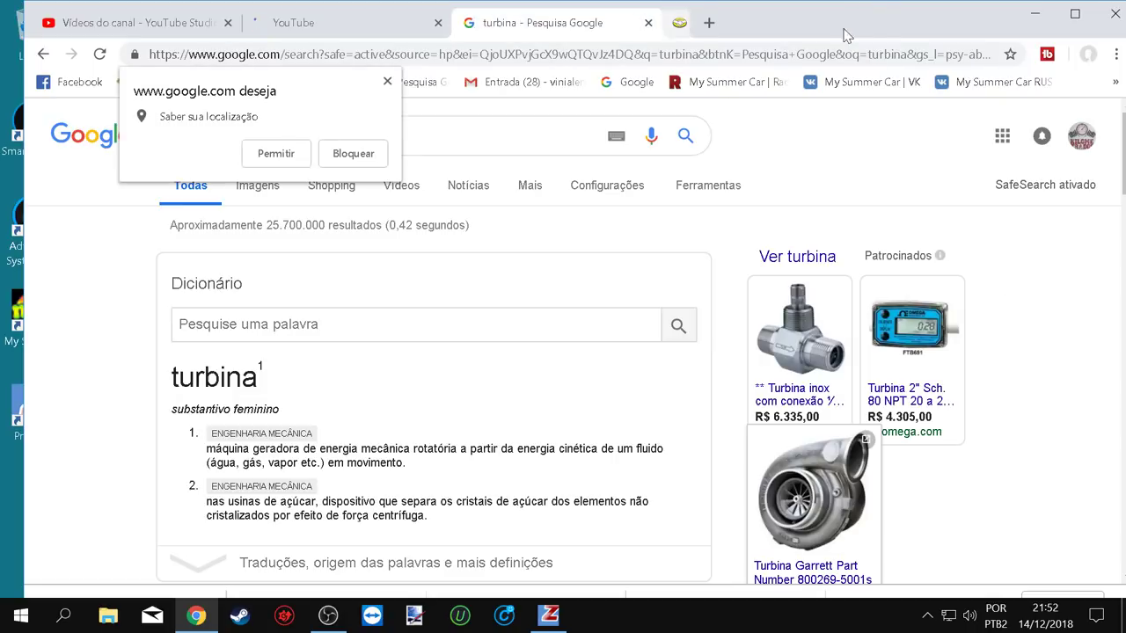
pyautogui.click(387, 81)
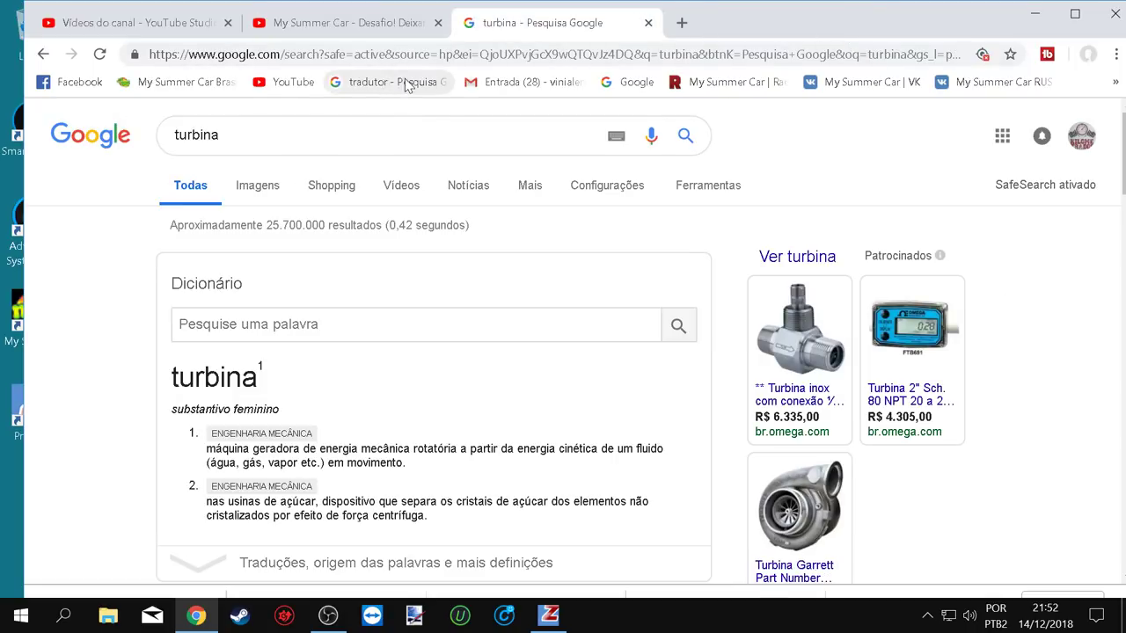
pyautogui.click(648, 23)
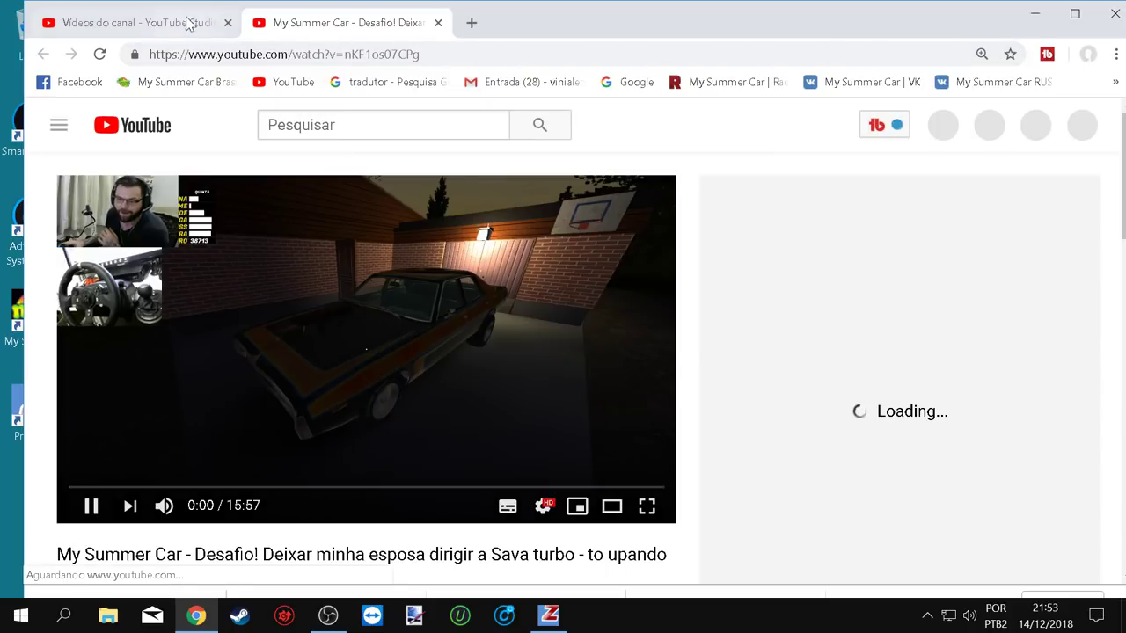
# Pause the video and read through its viewer comments.
pyautogui.click(318, 289)
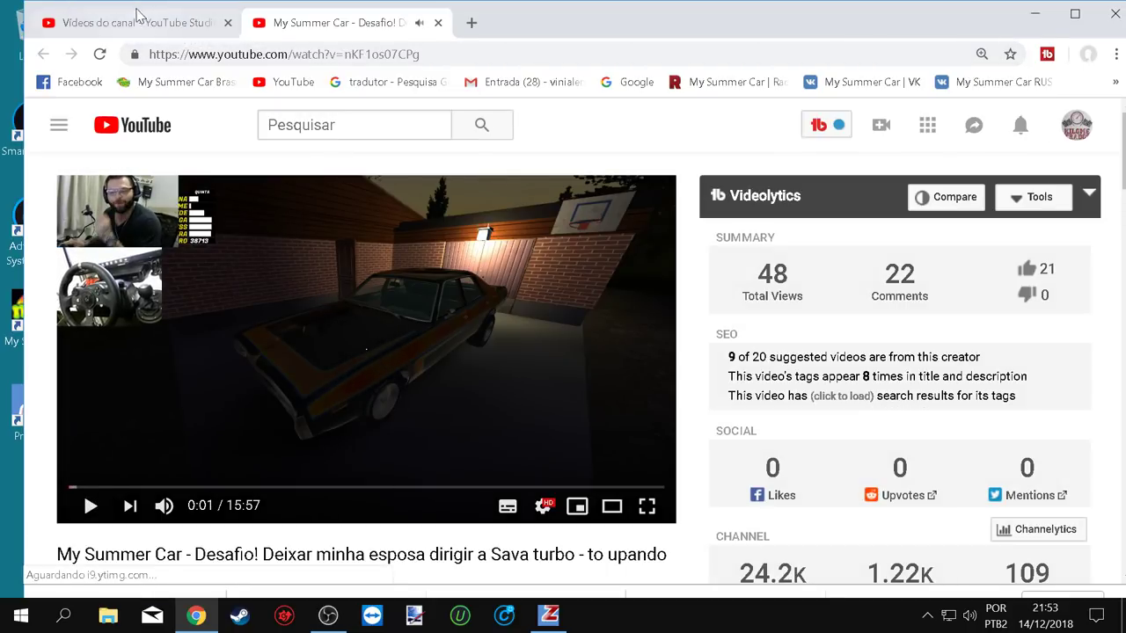
pyautogui.scroll(-10, 331, 253)
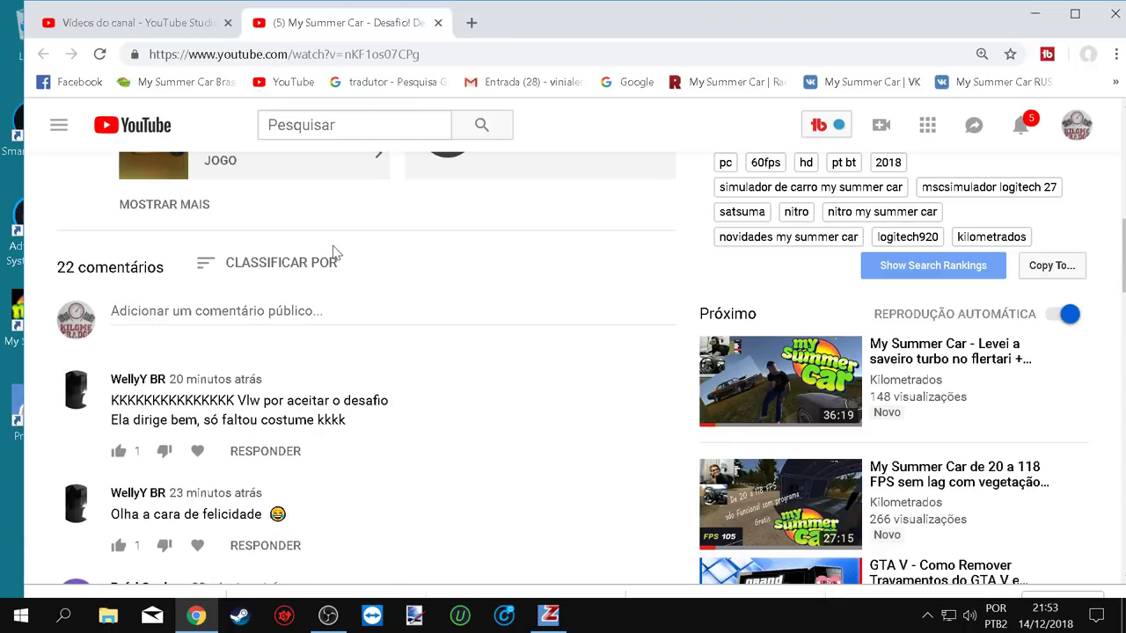
pyautogui.scroll(-3, 296, 282)
pyautogui.scroll(3, 296, 282)
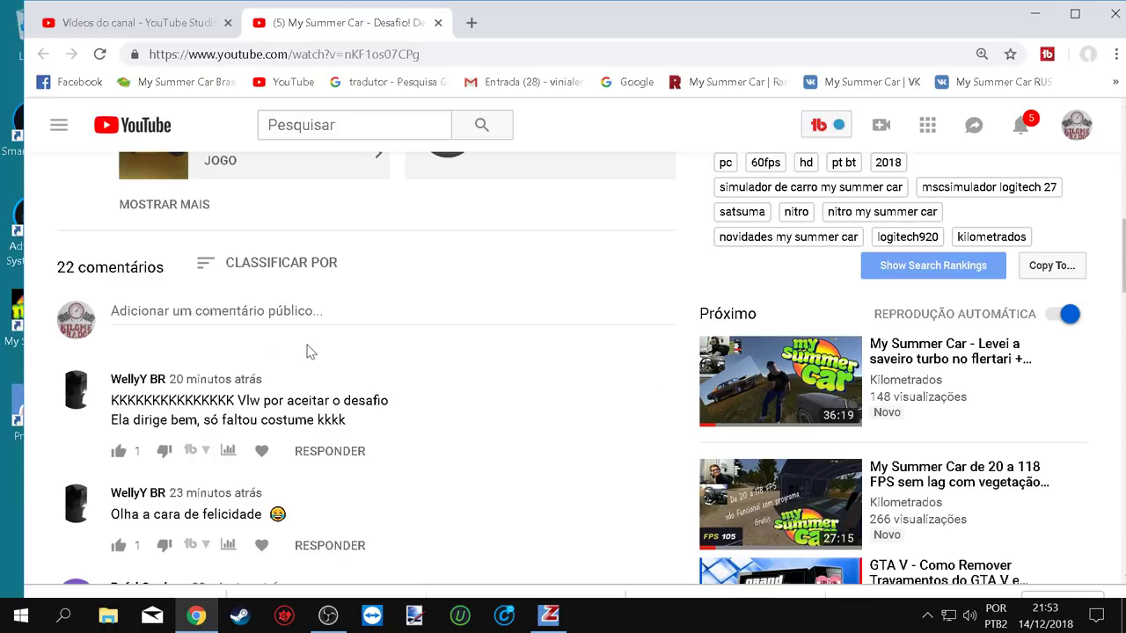
pyautogui.scroll(-3, 307, 352)
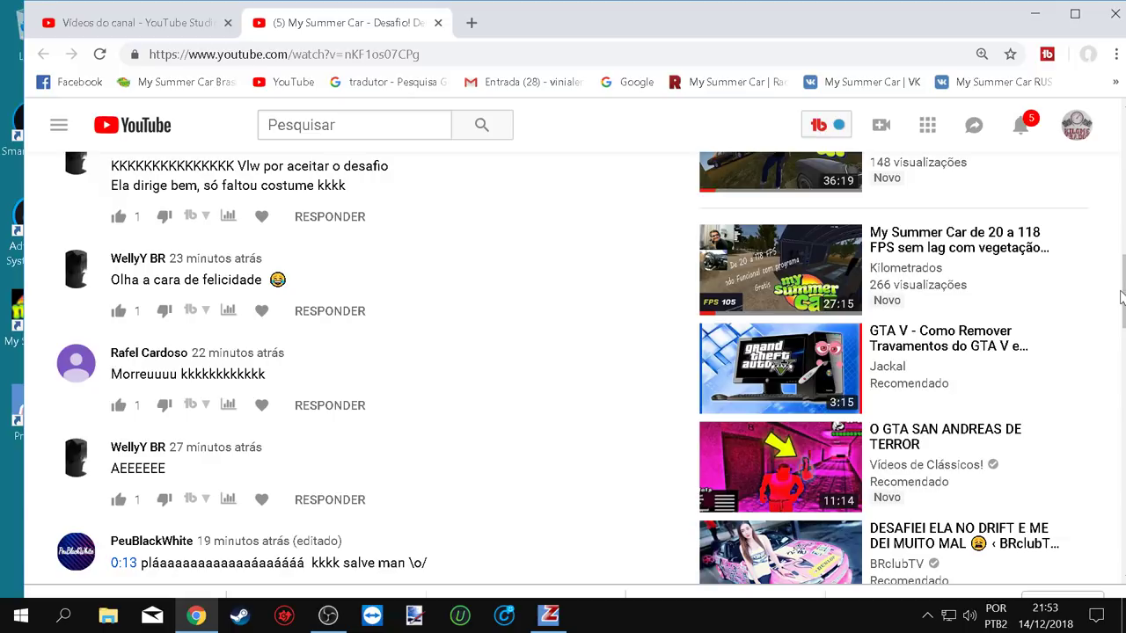
pyautogui.moveTo(1122, 299)
pyautogui.mouseDown()
pyautogui.moveTo(1122, 275)
pyautogui.moveTo(1121, 298)
pyautogui.mouseUp()
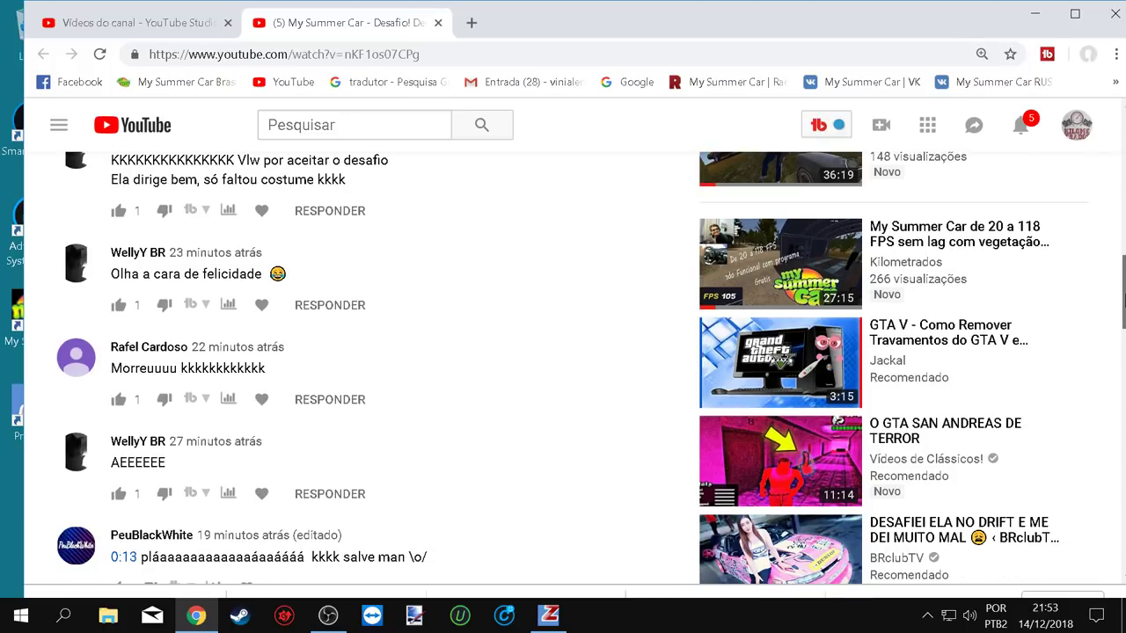
pyautogui.moveTo(1123, 299); pyautogui.dragTo(1122, 315)
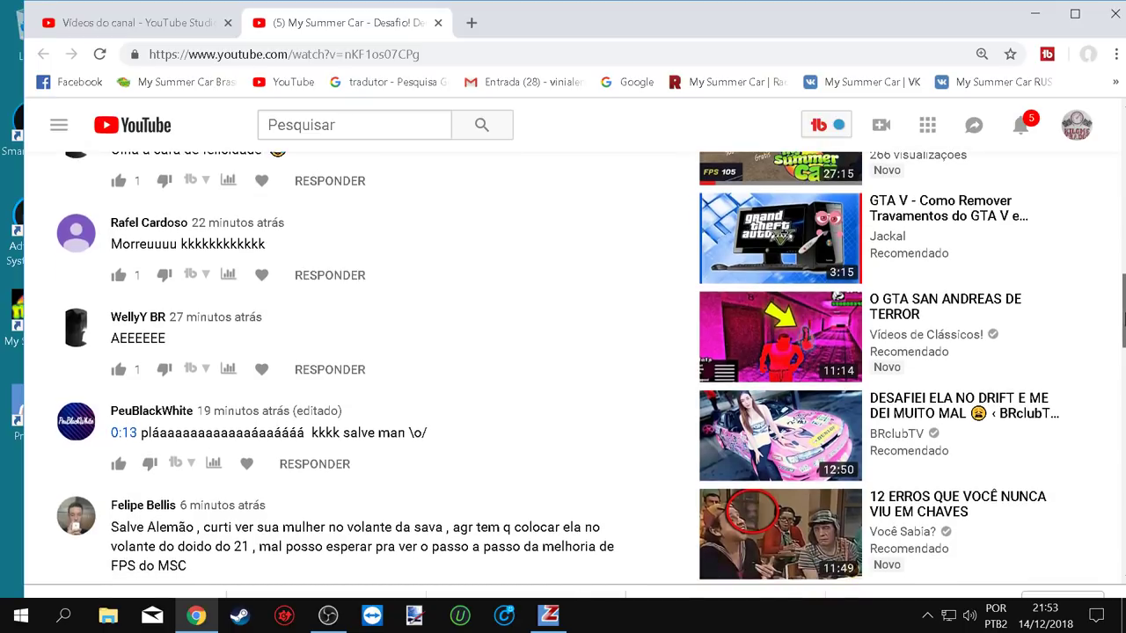
pyautogui.moveTo(1123, 315); pyautogui.dragTo(1122, 322)
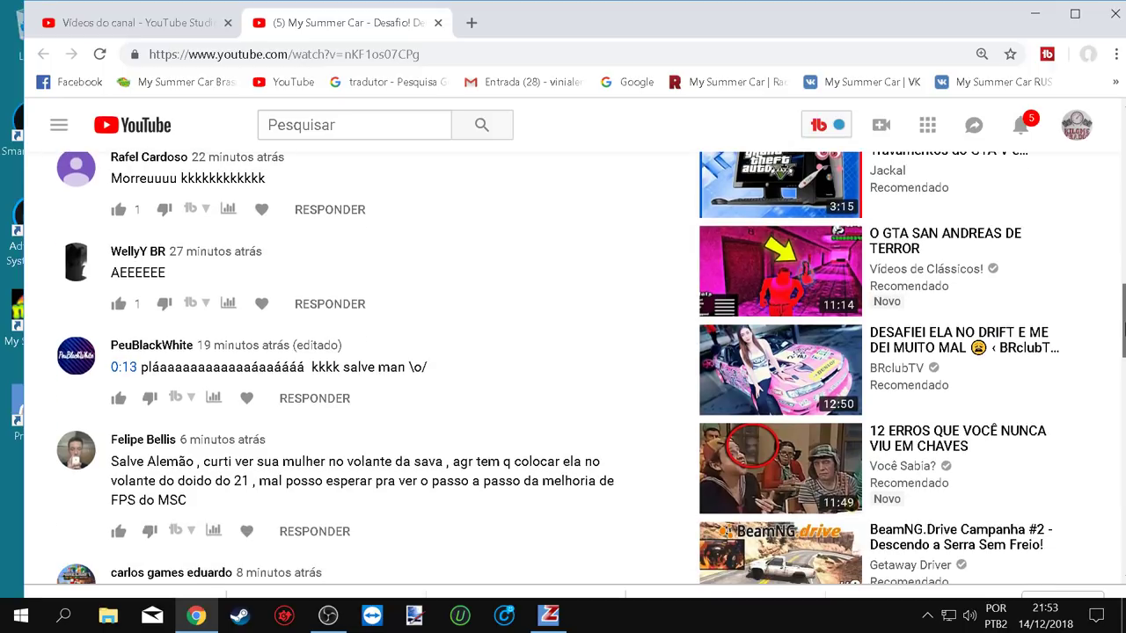
pyautogui.moveTo(1123, 326); pyautogui.dragTo(1123, 326)
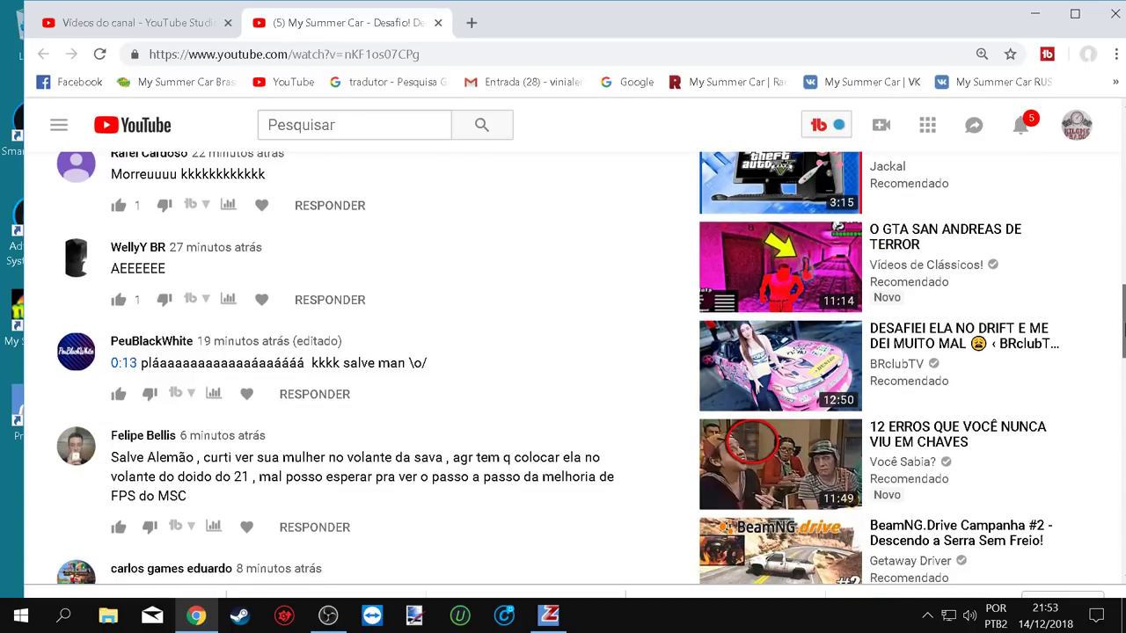